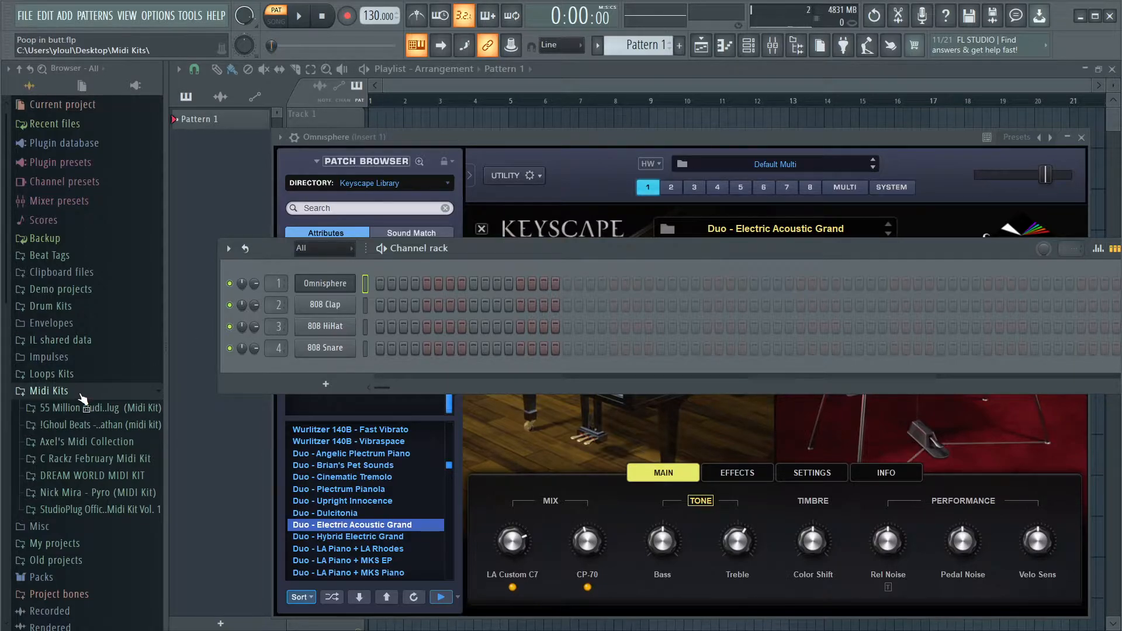
Open the DREAM WORLD MIDI KIT folder under Midi Kits and look through its MIDI files
scroll(85, 397, "down", 2)
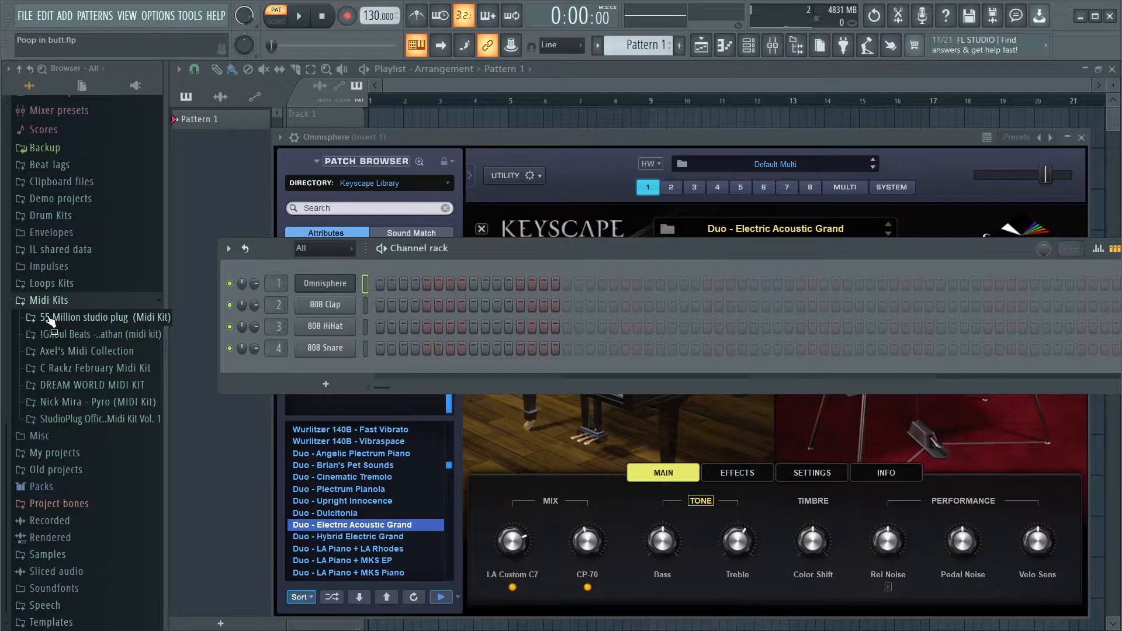
left_click(87, 384)
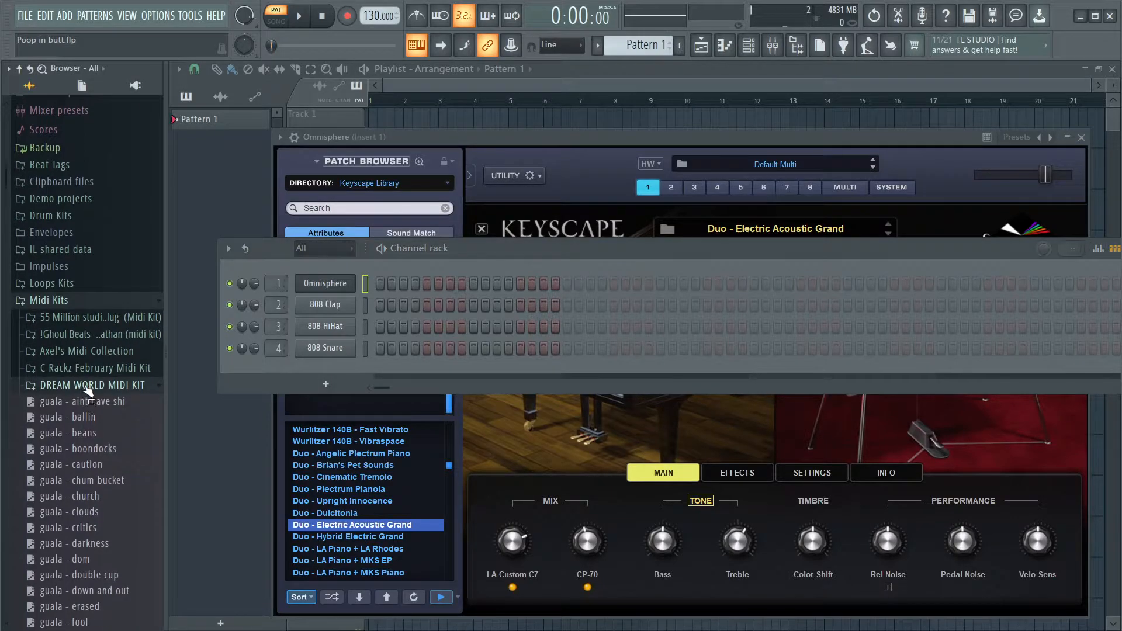
scroll(89, 383, "down", 2)
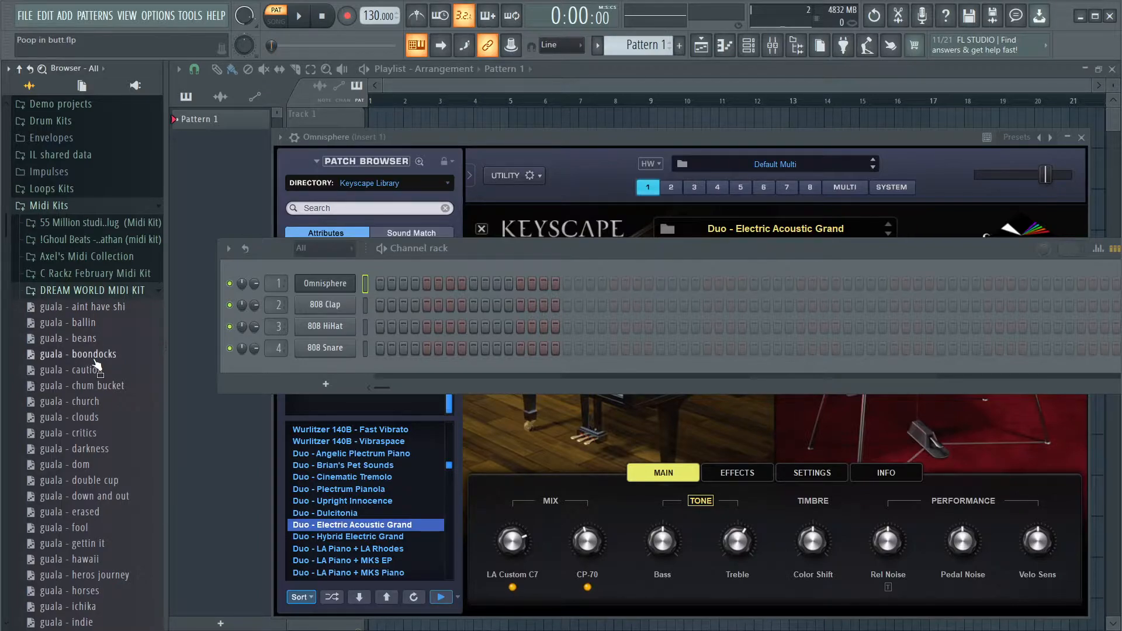
scroll(87, 364, "down", 4)
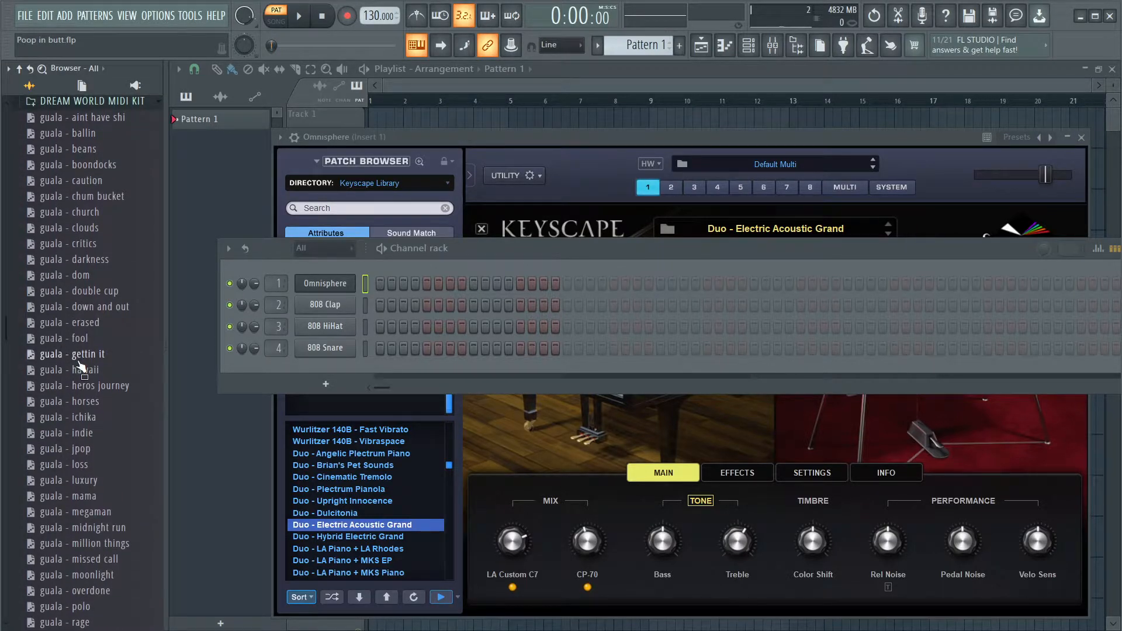
scroll(81, 365, "up", 4)
scroll(89, 384, "down", 2)
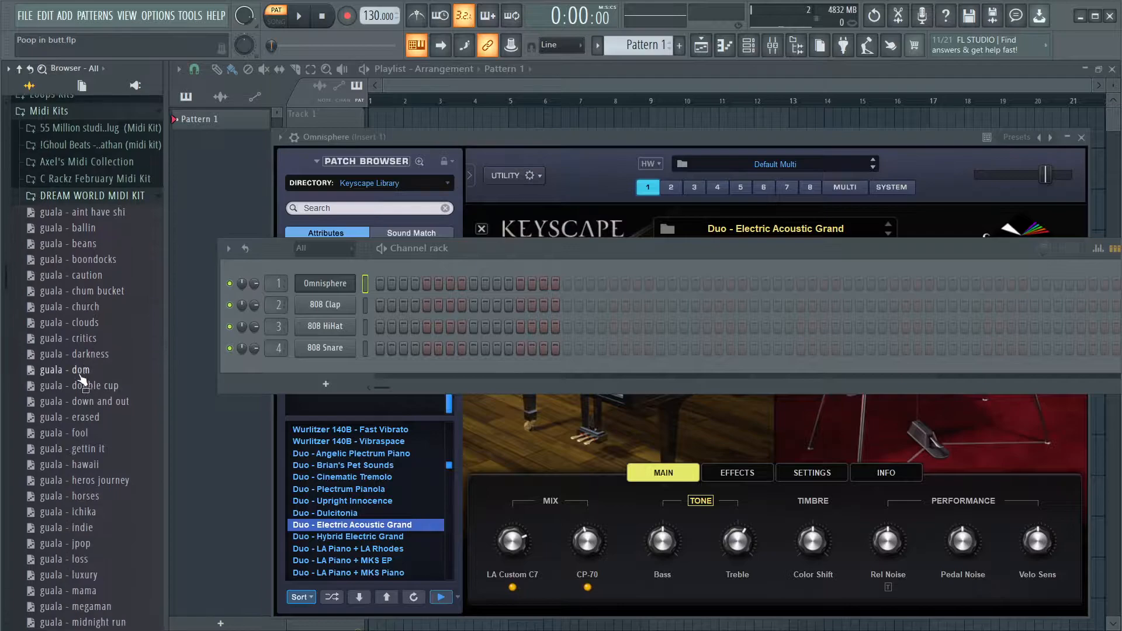
Load the guala - critics MIDI file into the Omnisphere channel and play it back
left_click_drag(70, 339, 338, 283)
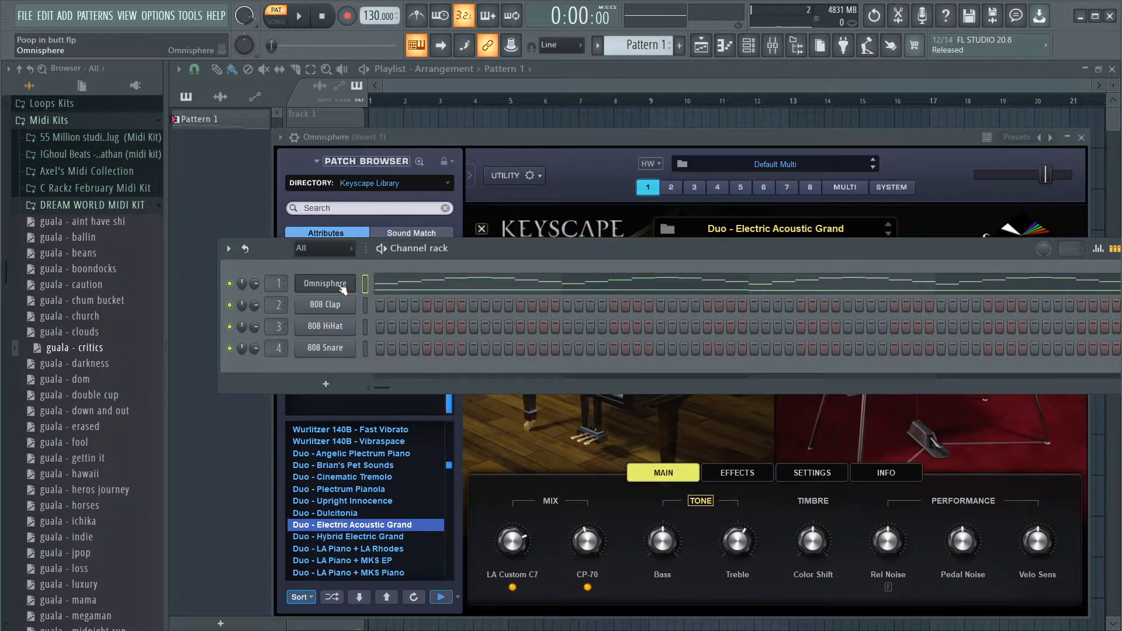
key("space")
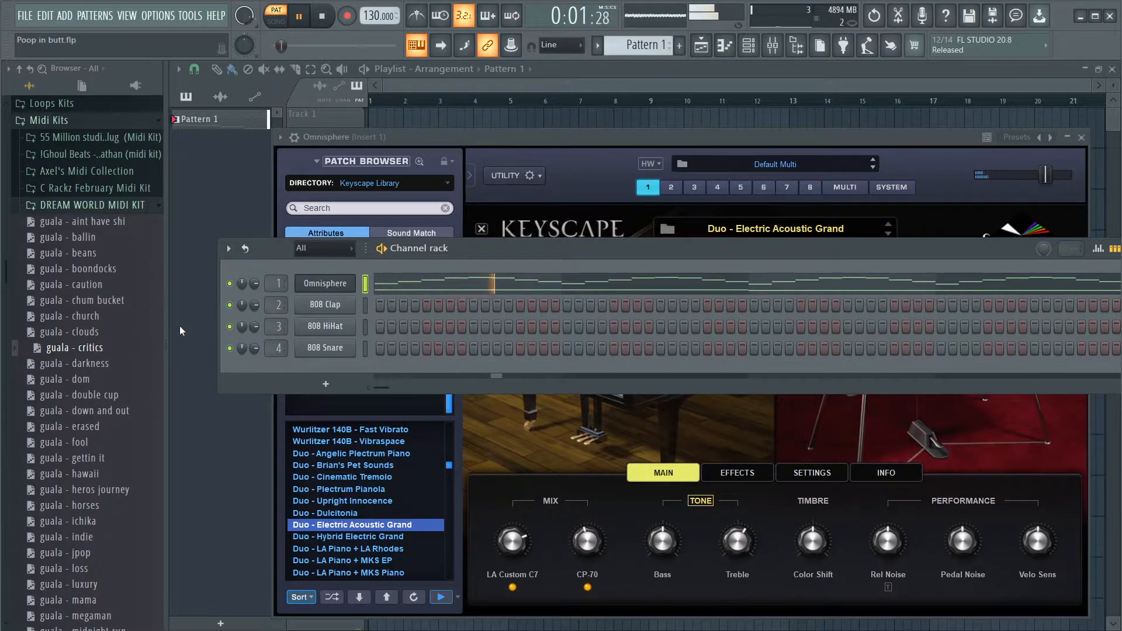
key("space")
Replace the Omnisphere notes with the guala - double cup MIDI file and listen to the result
left_click_drag(101, 394, 338, 287)
key("space")
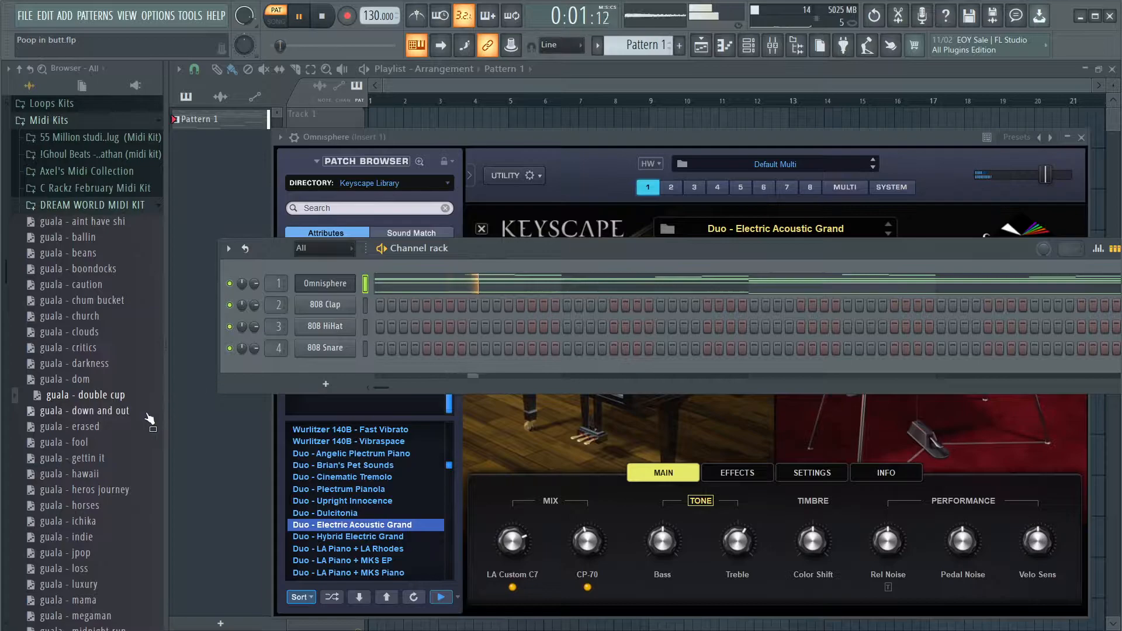
scroll(108, 430, "down", 2)
key("space")
Try the guala - gettin it MIDI file on the Omnisphere channel and play it back
left_click_drag(86, 365, 316, 285)
key("space")
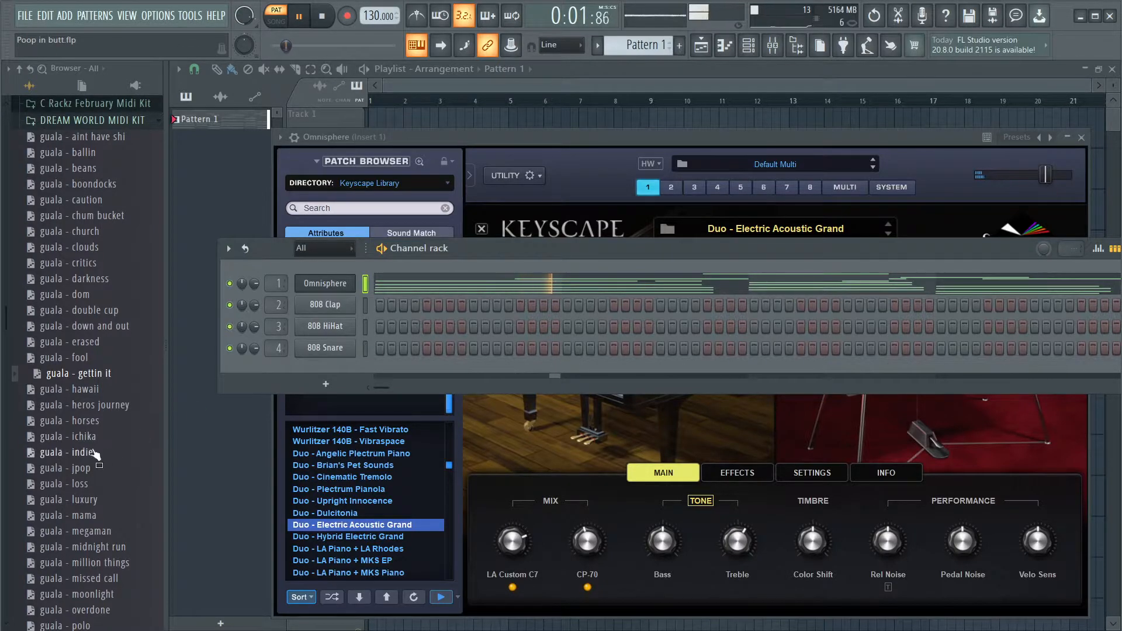
scroll(87, 453, "down", 2)
key("space")
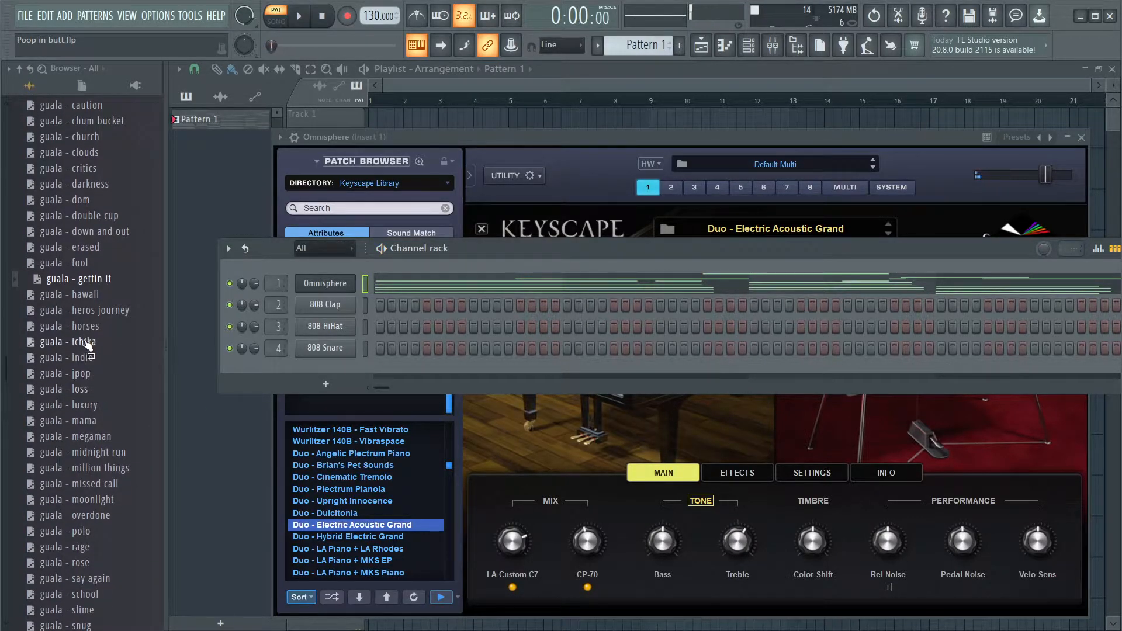
Load the guala - horses MIDI file into the Omnisphere channel and set the project tempo to 144 BPM while listening
left_click(80, 328)
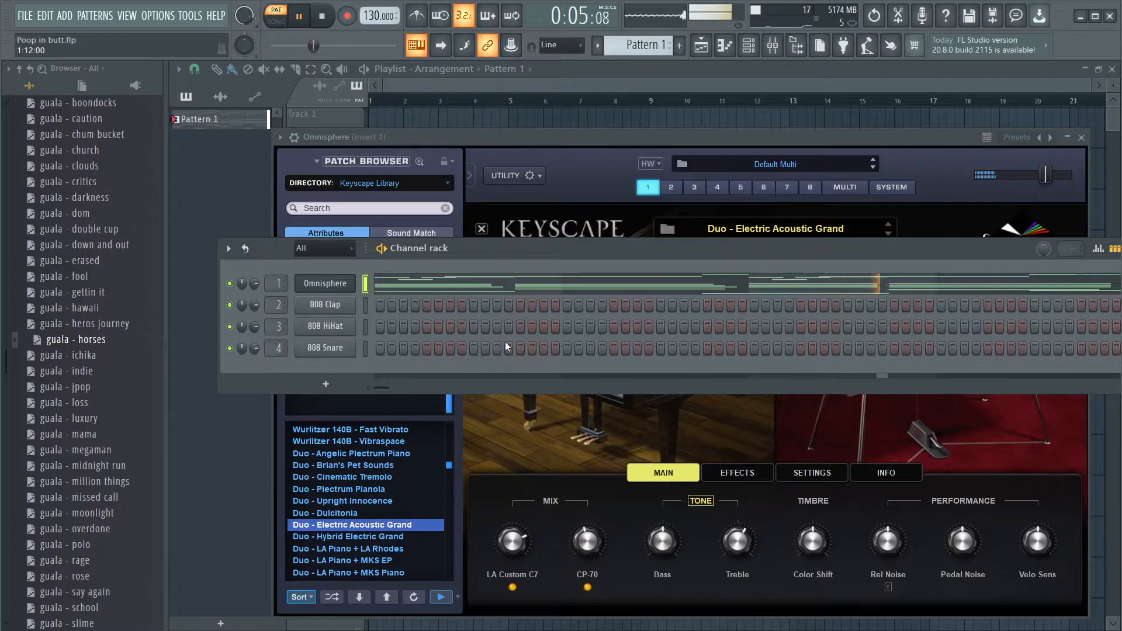
key("space")
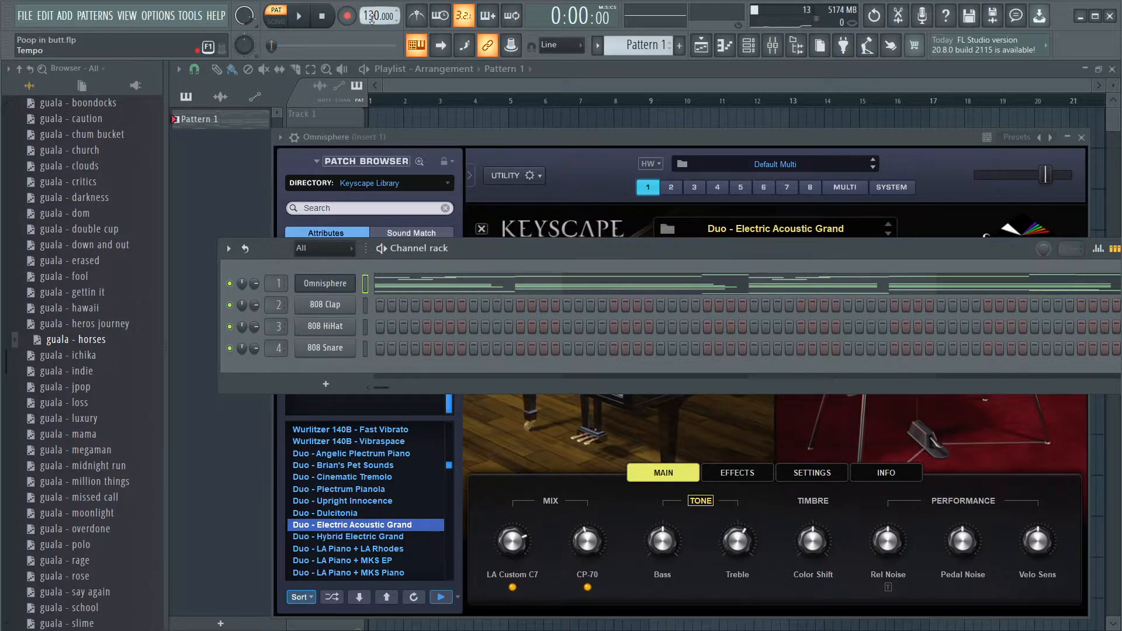
key("space")
left_click_drag(372, 18, 371, 8)
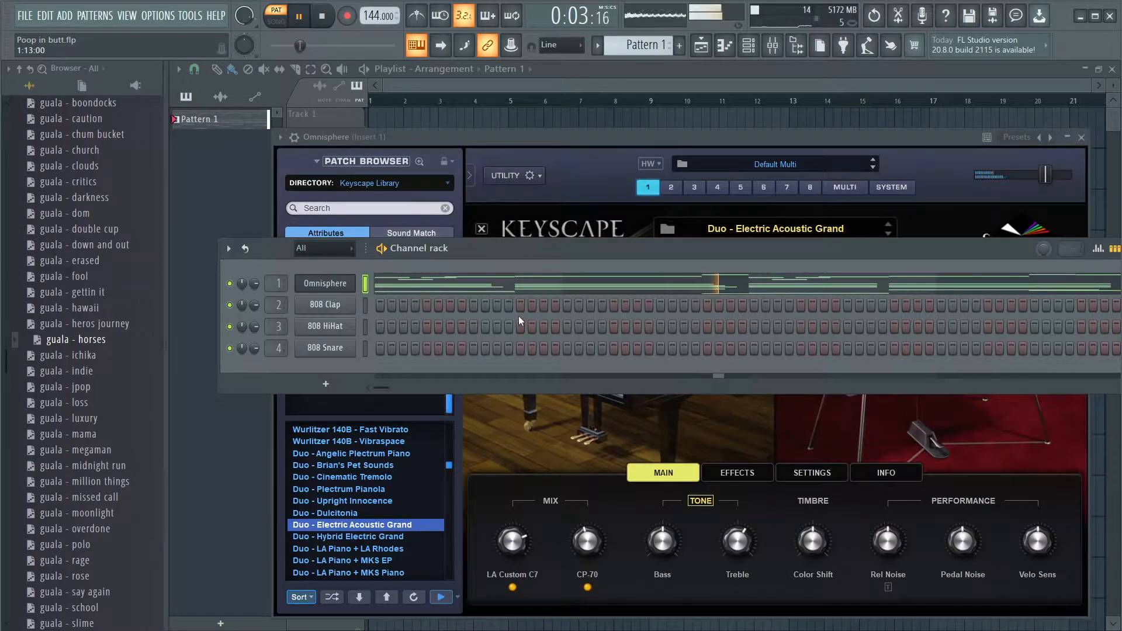
key("space")
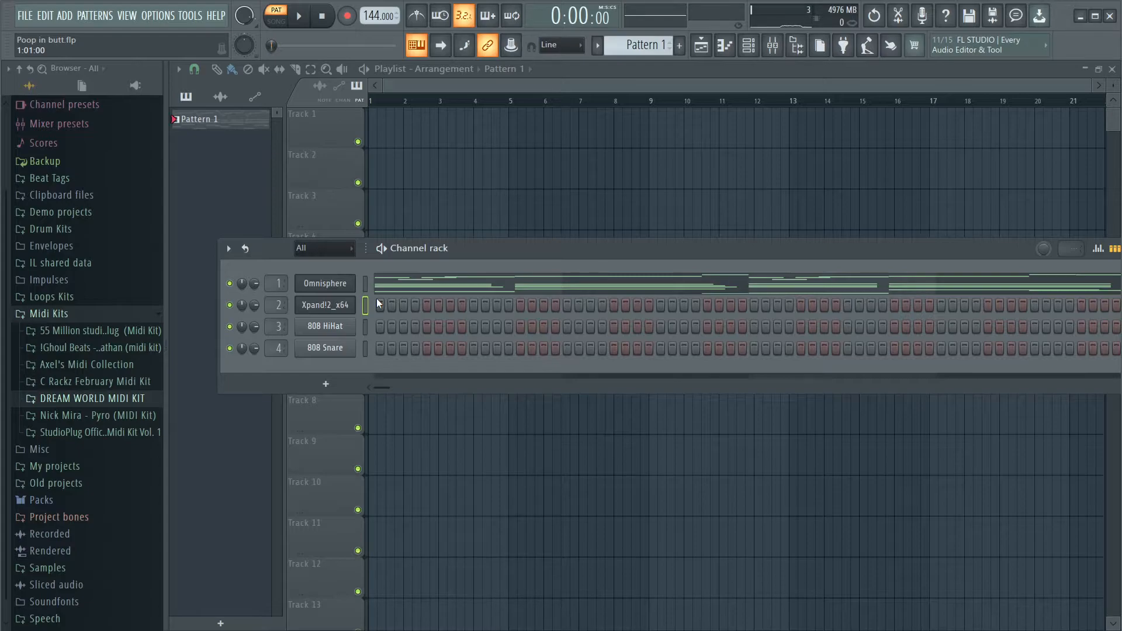
Open the Xpand!2 instrument and look through its Soft Pads presets
left_click(327, 305)
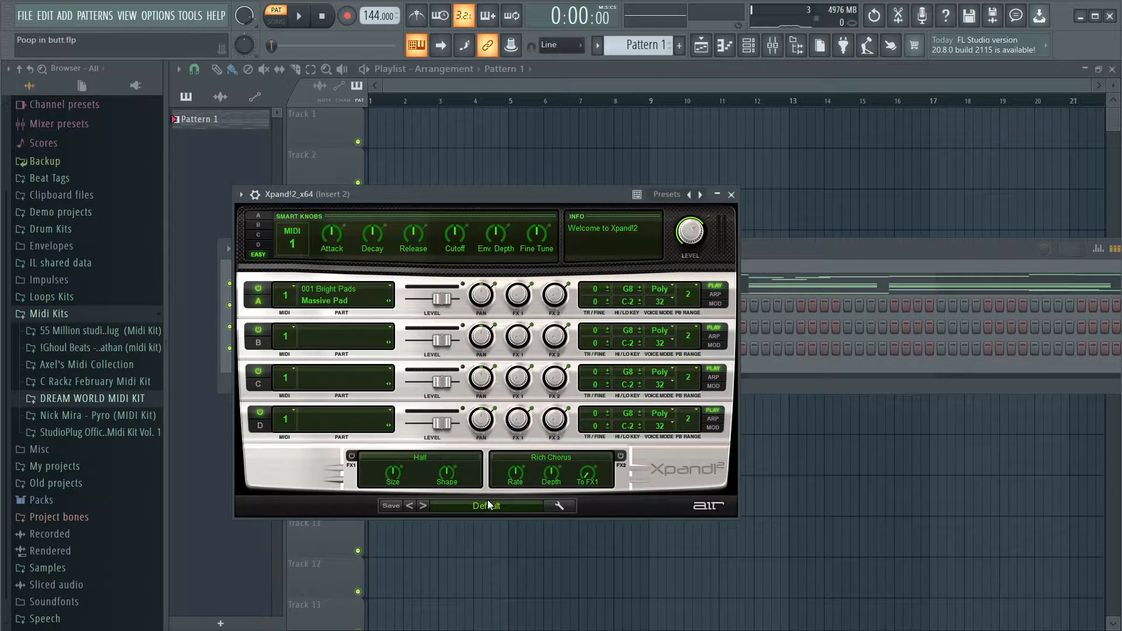
left_click(489, 506)
mouse_move(481, 431)
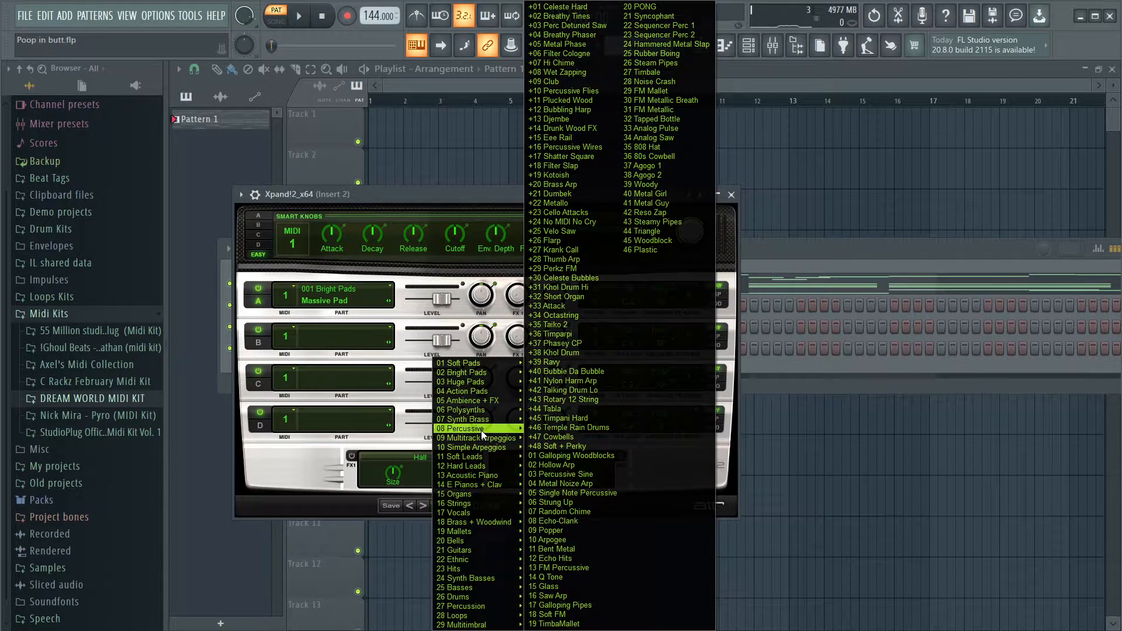
mouse_move(469, 366)
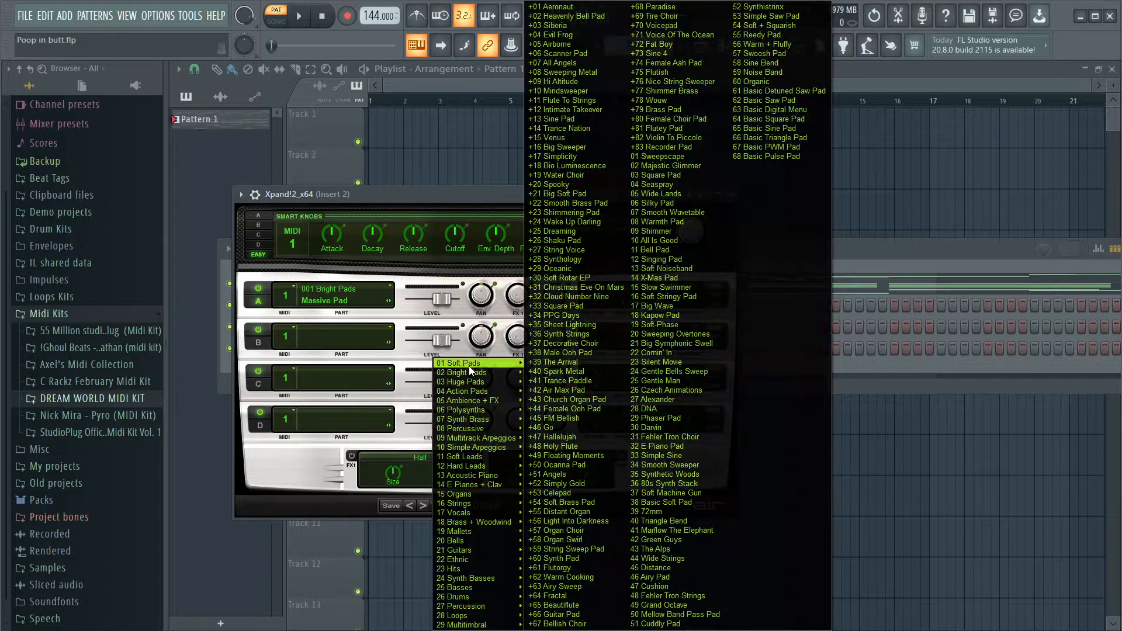
left_click(861, 257)
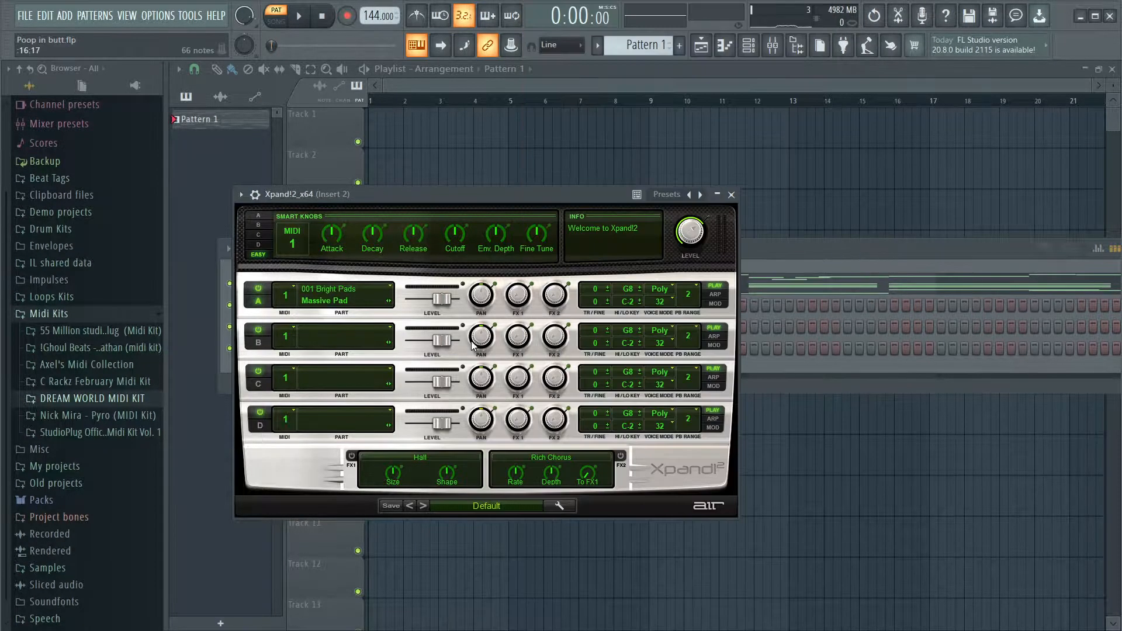
Copy the Omnisphere channel's notes and paste them into the Xpand!2_x64 channel
left_click(812, 254)
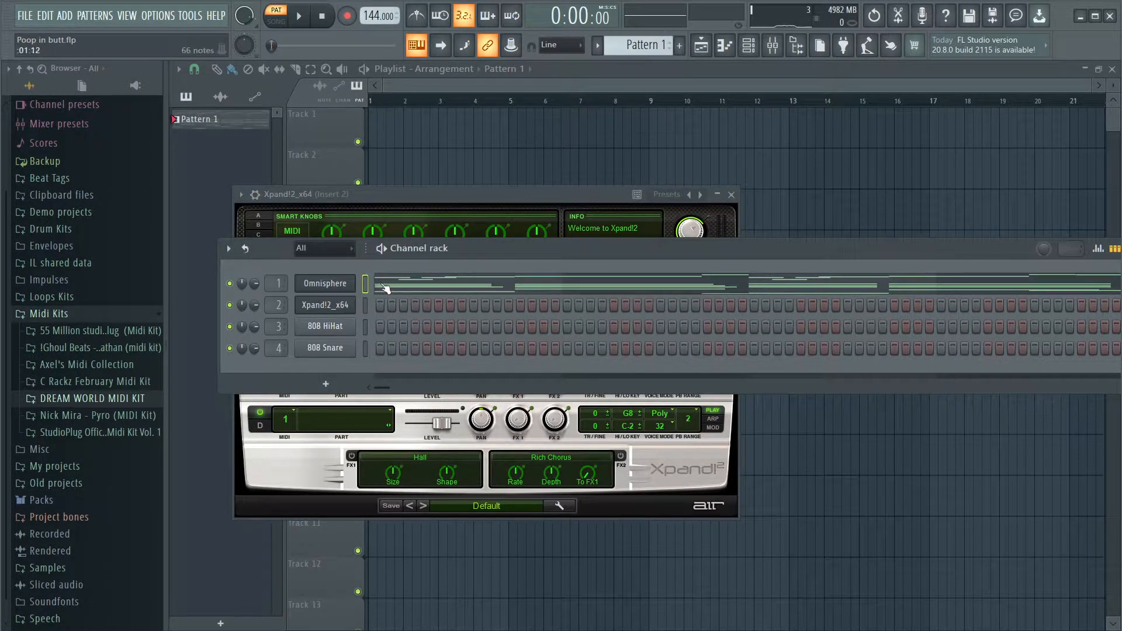
right_click(349, 288)
left_click(500, 296)
left_click(365, 308)
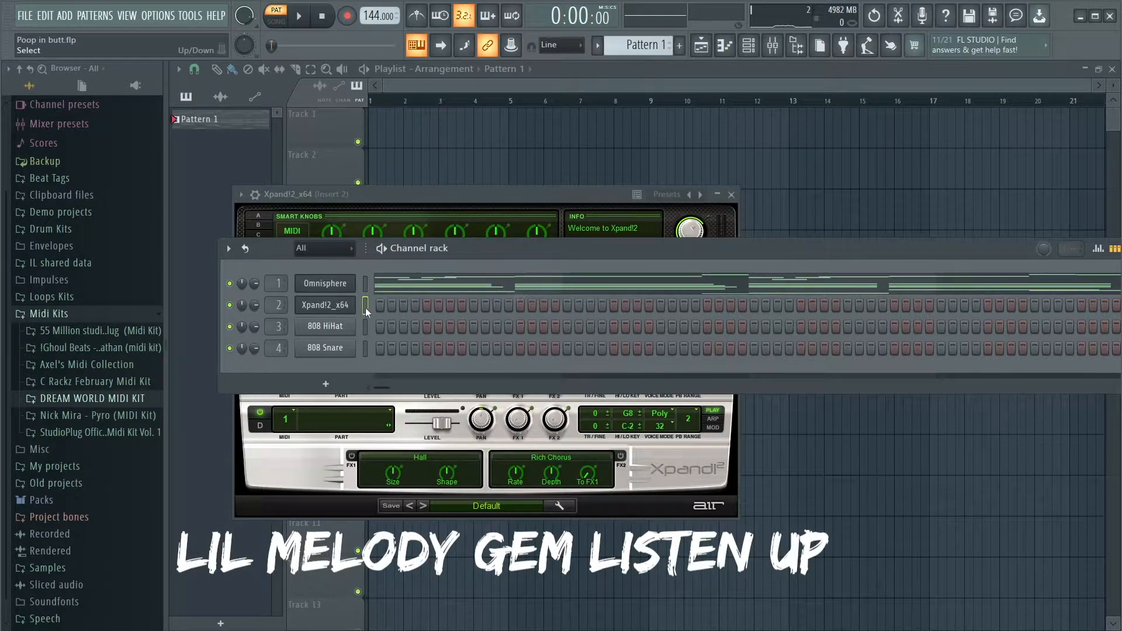
right_click(339, 305)
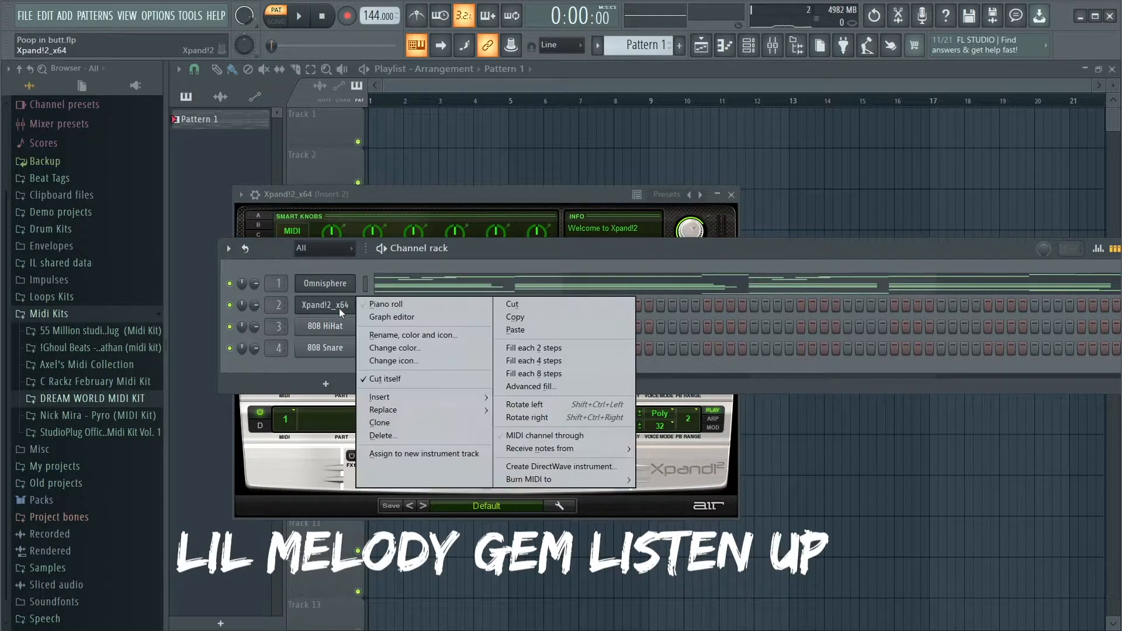
left_click(517, 329)
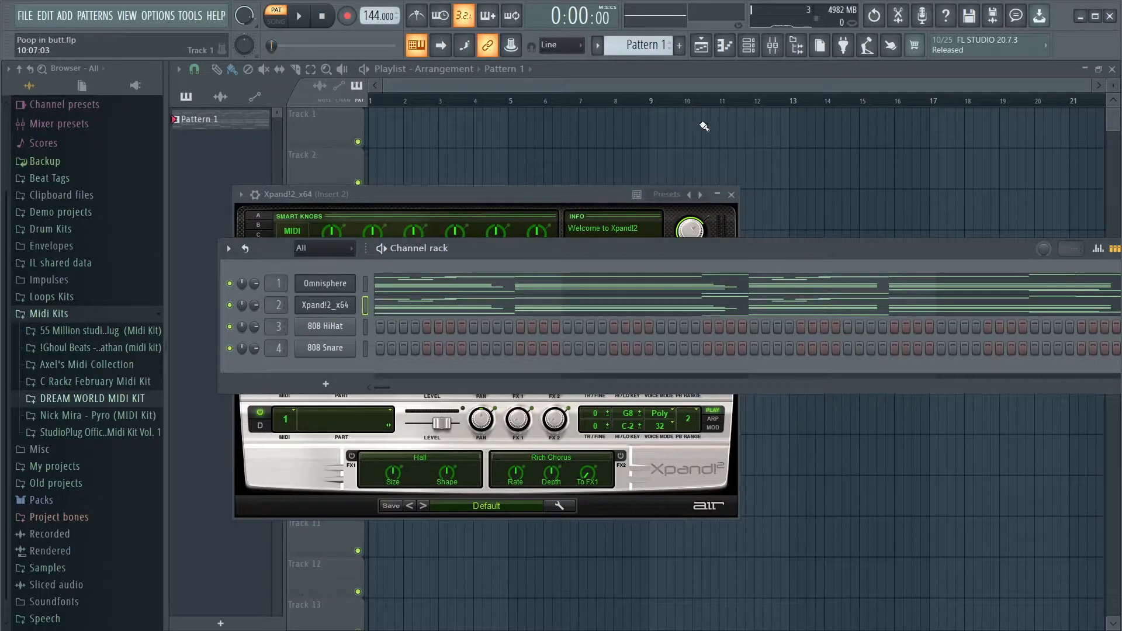
In the Xpand!2 piano roll, delete the high melody notes from F6 upwards
left_click(726, 48)
scroll(605, 319, "up", 7)
scroll(608, 327, "up", 4)
left_click_drag(1062, 218, 221, 485)
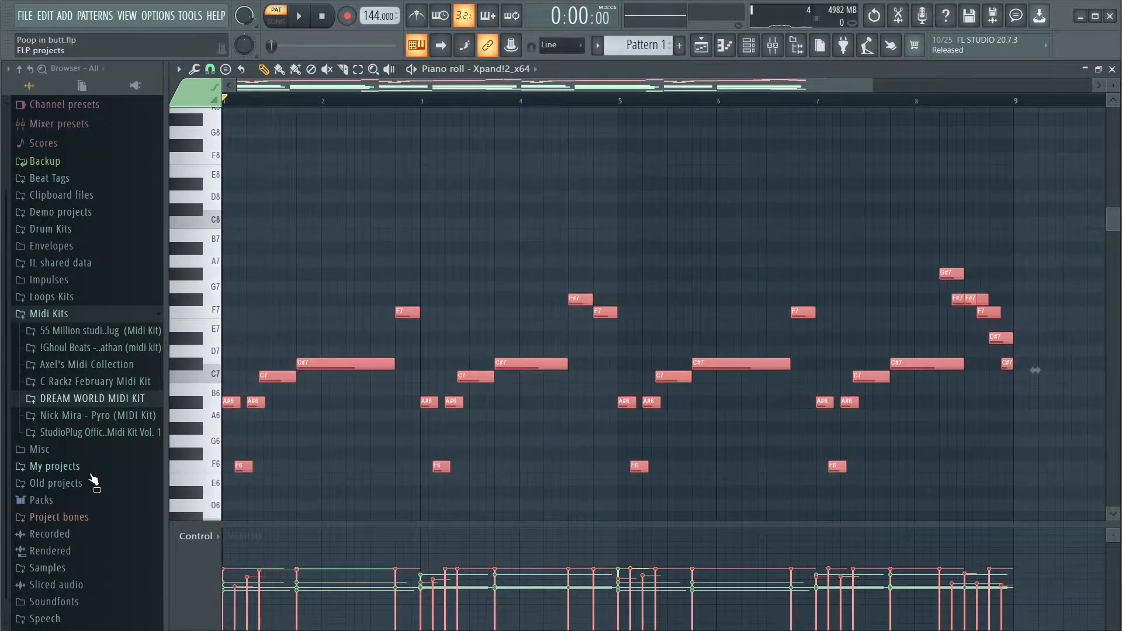
key("Delete")
Delete the low bass notes from F3 to F4 in the Xpand!2 piano roll, keeping the middle chord notes
scroll(544, 311, "down", 10)
scroll(544, 312, "down", 1)
left_click_drag(1081, 226, 210, 409)
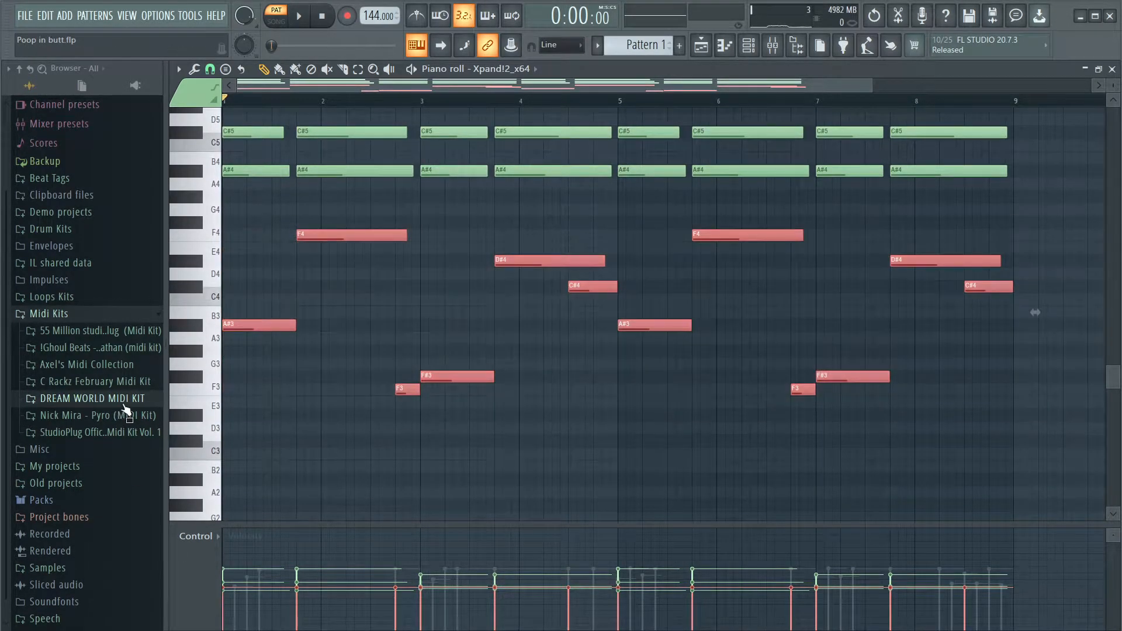
key("Delete")
scroll(597, 330, "up", 5)
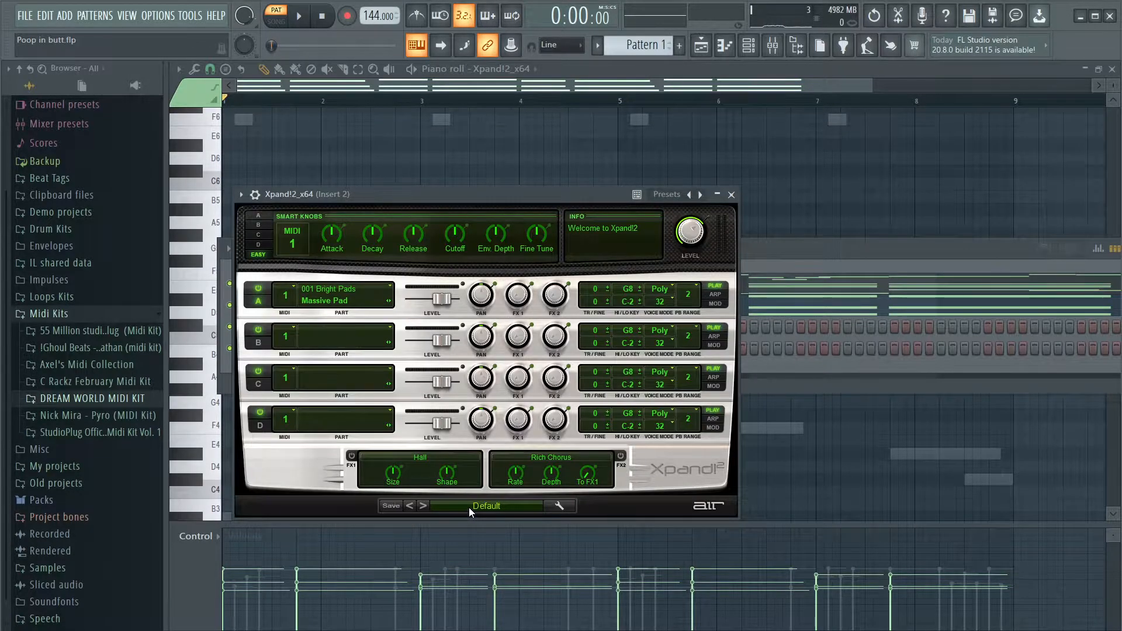
Load the Soft Pads preset +16 Big Sweeper in Xpand!2 and play the pattern with it
left_click(469, 507)
mouse_move(468, 364)
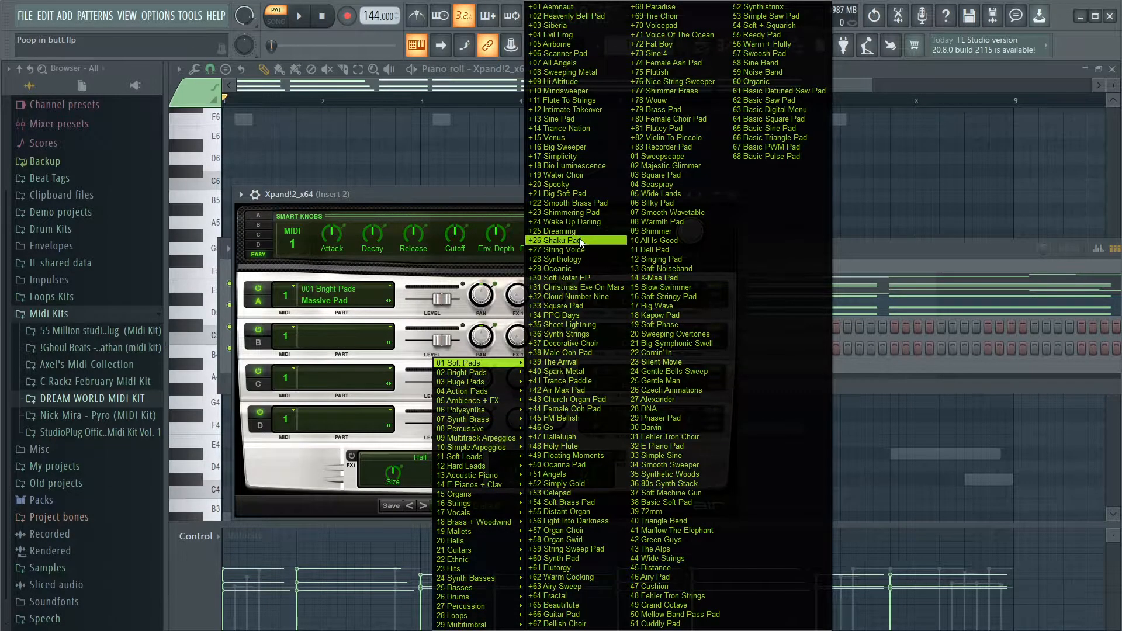
left_click(560, 149)
key("space")
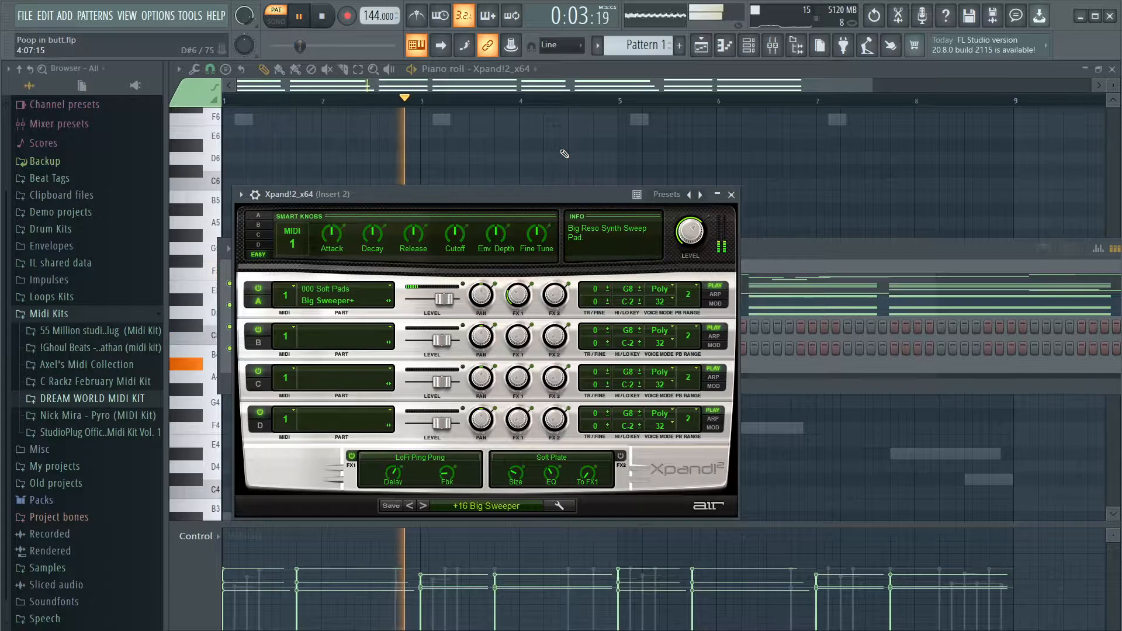
key("space")
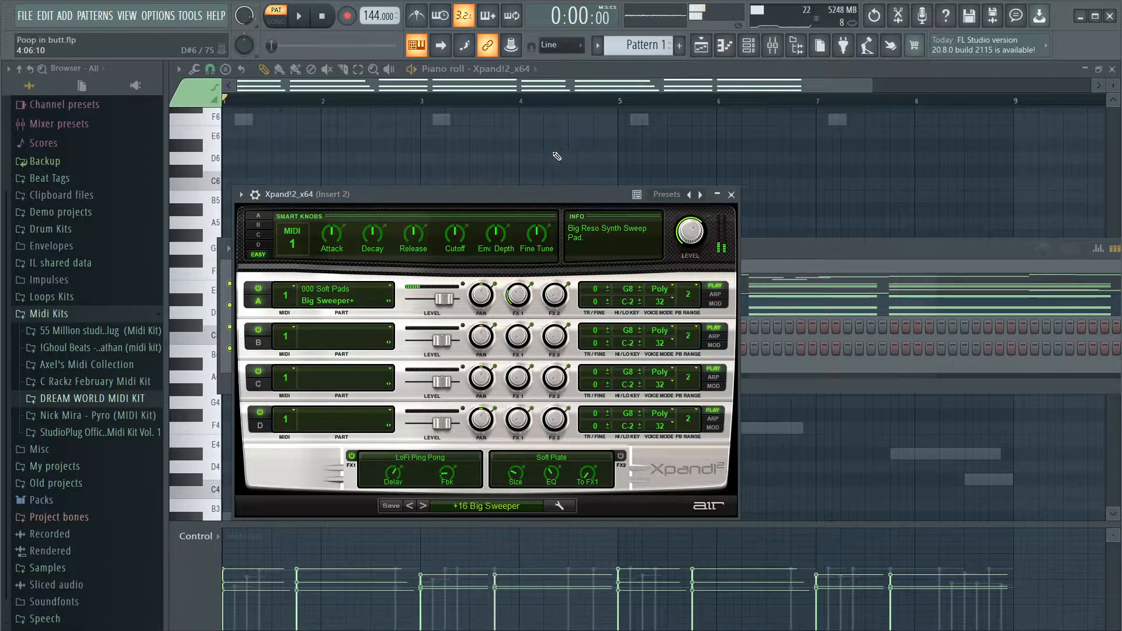
Switch Xpand!2 to the Soft Pads preset +12 Intimate Takeover and start playback
left_click(489, 503)
mouse_move(486, 393)
mouse_move(491, 363)
left_click(614, 110)
key("space")
Load the Soft Pads preset +04 Evil Frog in Xpand!2, listen to it with the melody and bring up the channel rack
left_click(453, 506)
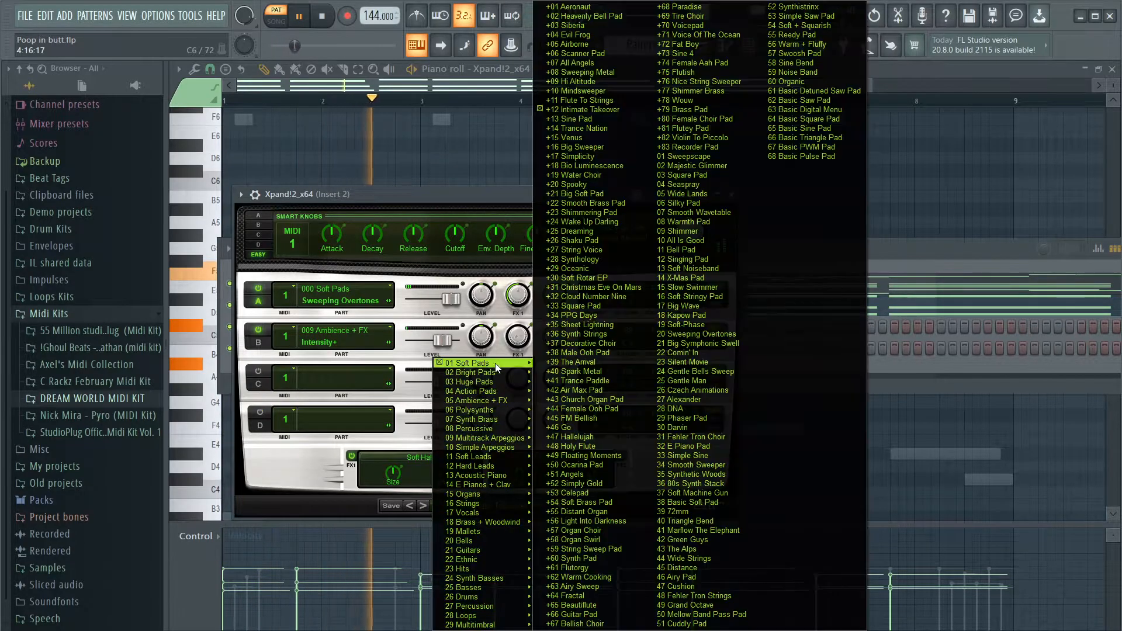
left_click(570, 35)
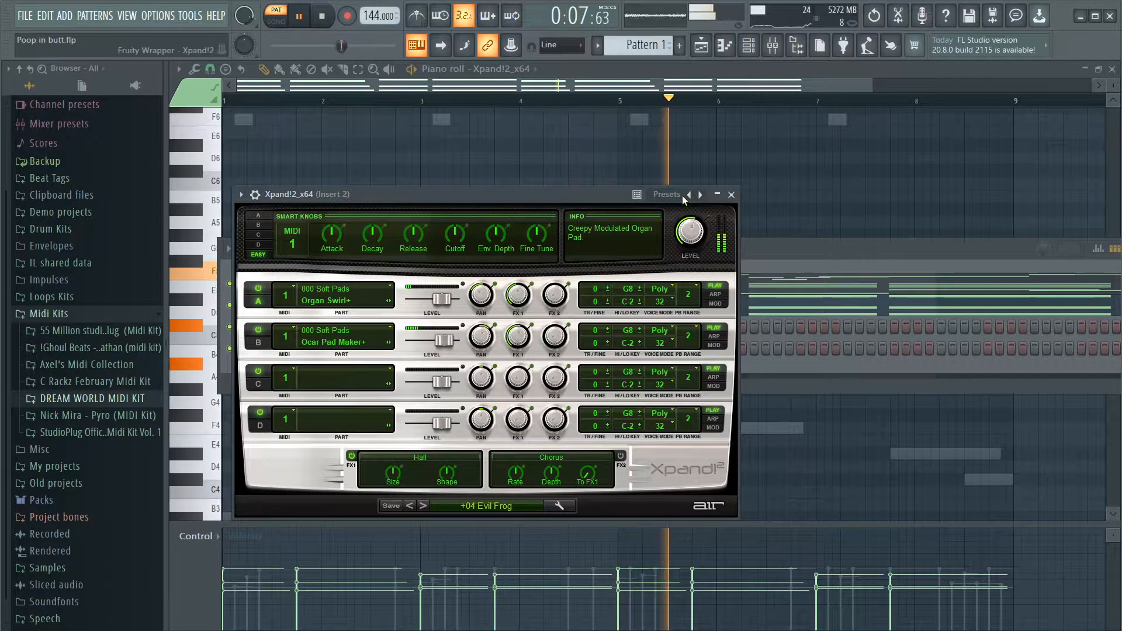
left_click(749, 46)
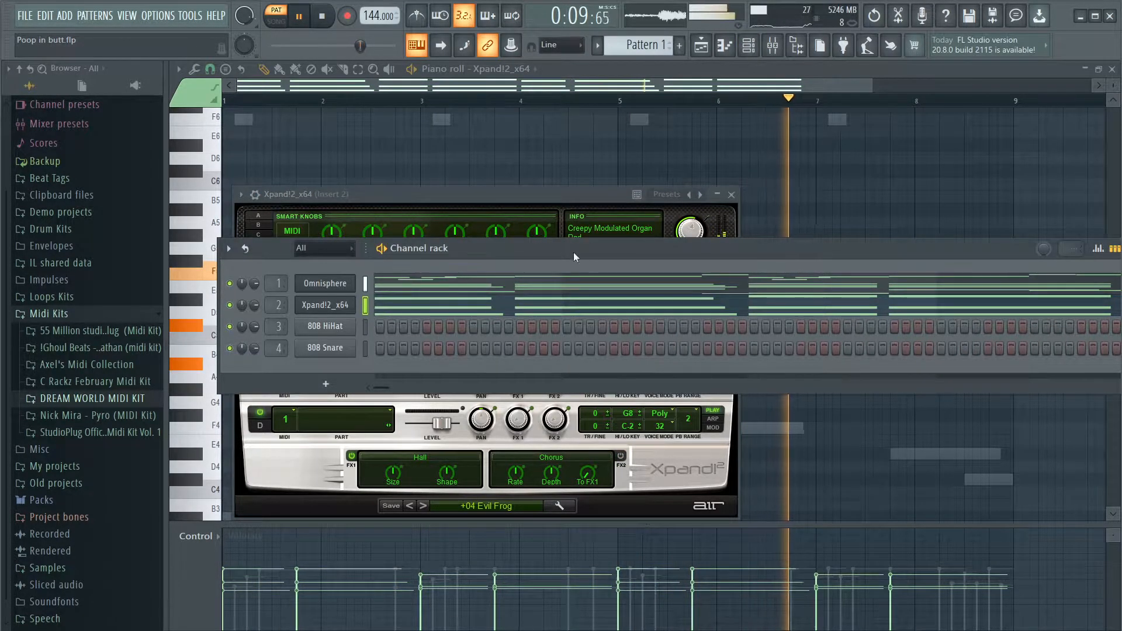
key("space")
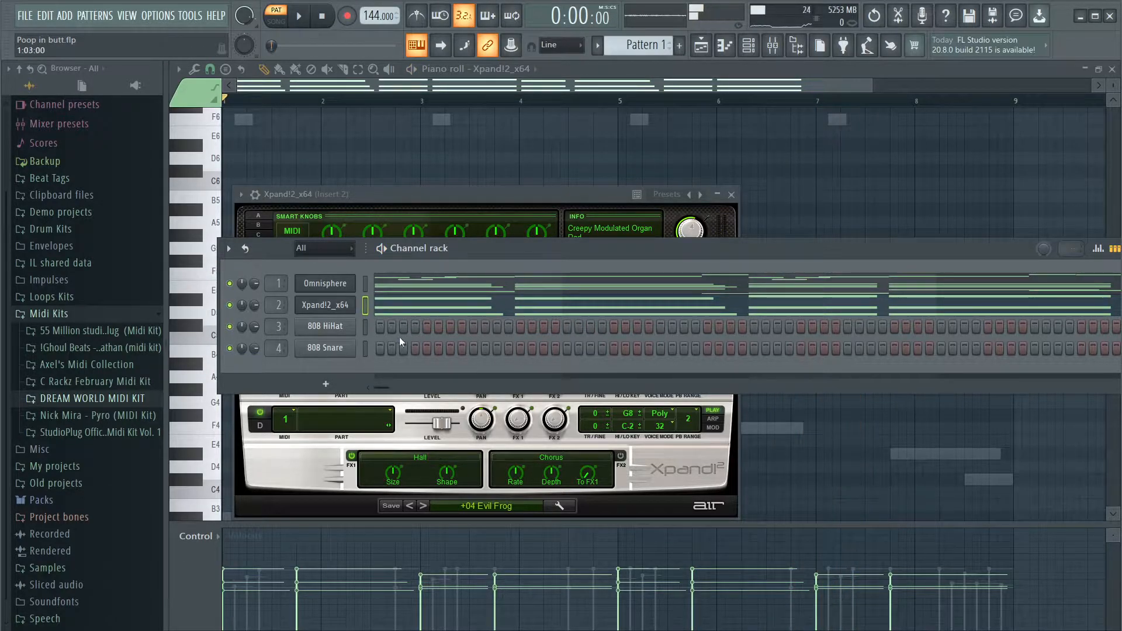
Open the mixer and delete the Fruity Limiter from slot 10 of the Master track
left_click(773, 45)
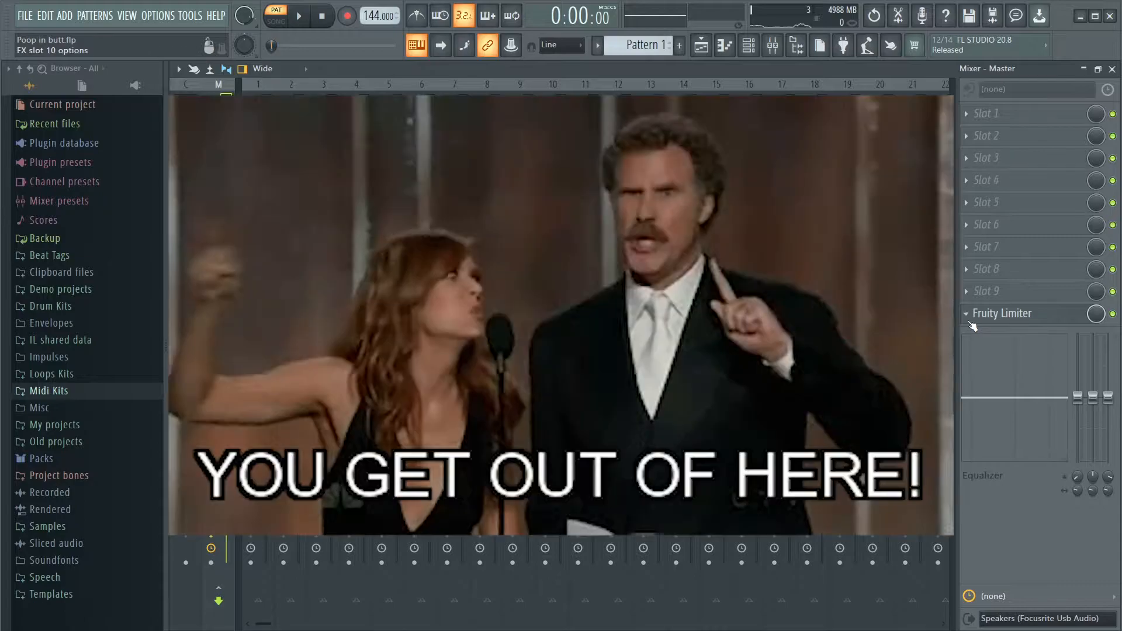
left_click(973, 314)
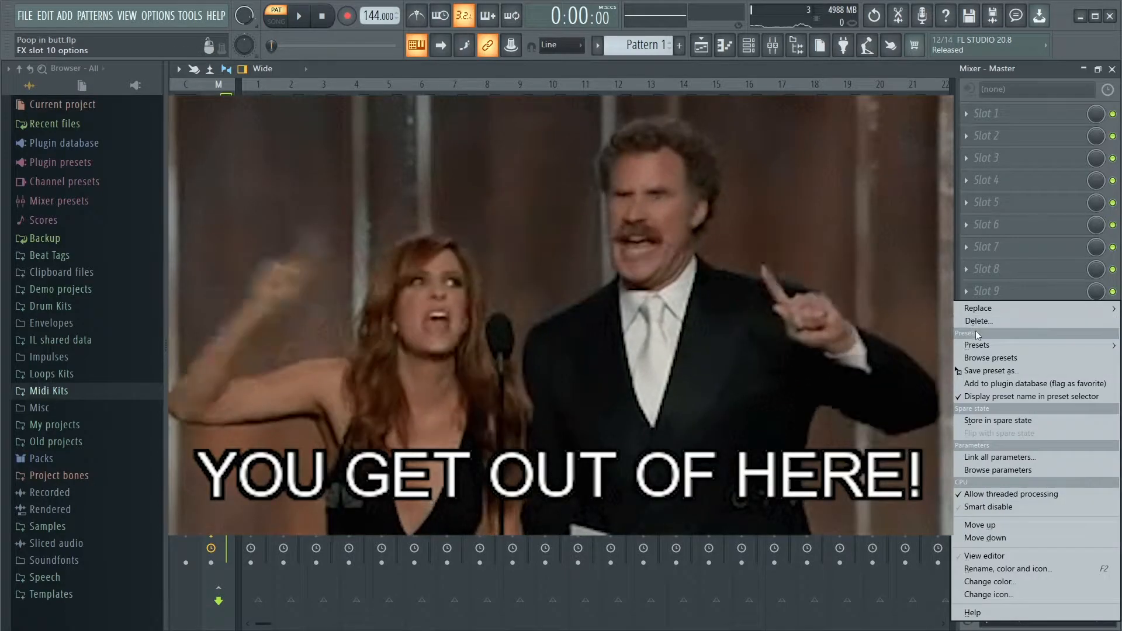
left_click(990, 319)
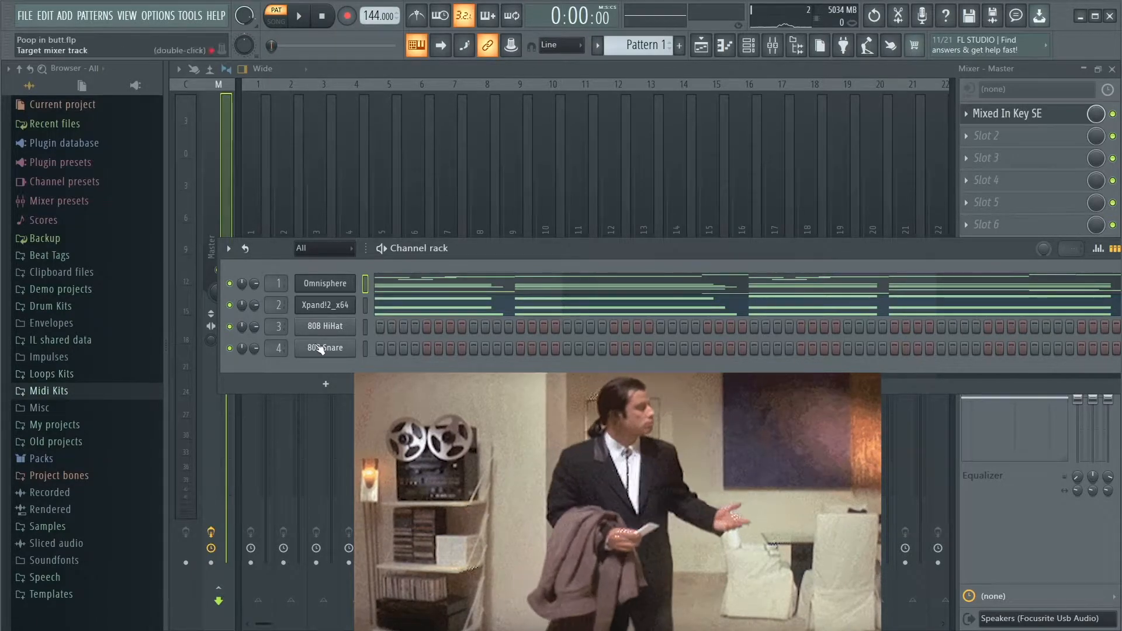
Open Mixed In Key SE on the Master track, play the pattern to detect its key, and close the plugin
left_click(1017, 115)
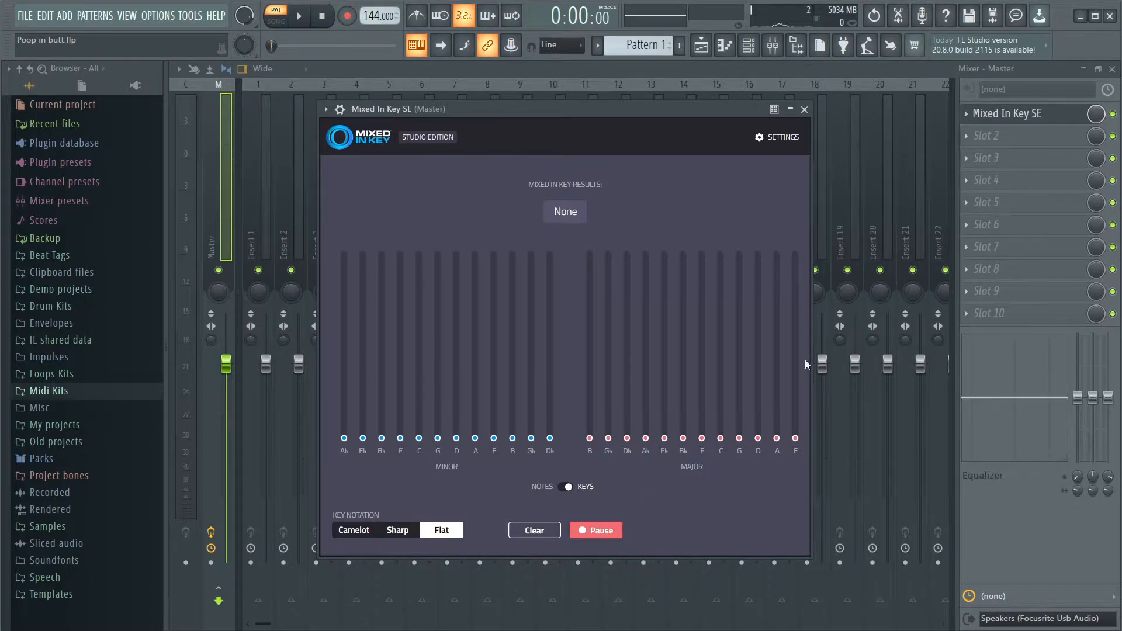
key("space")
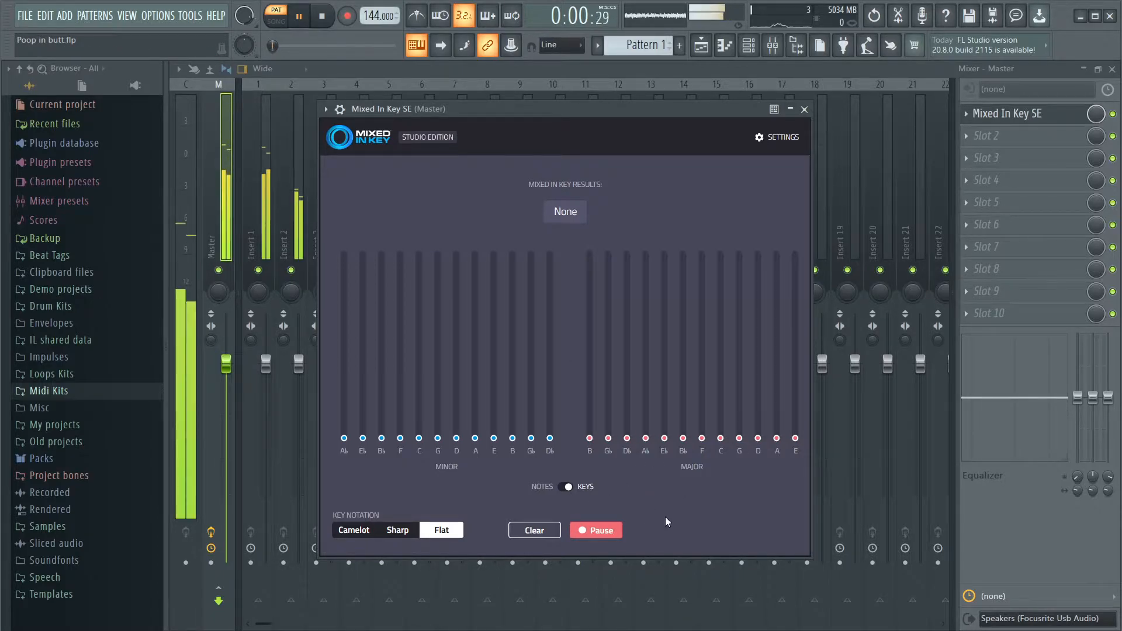
key("space")
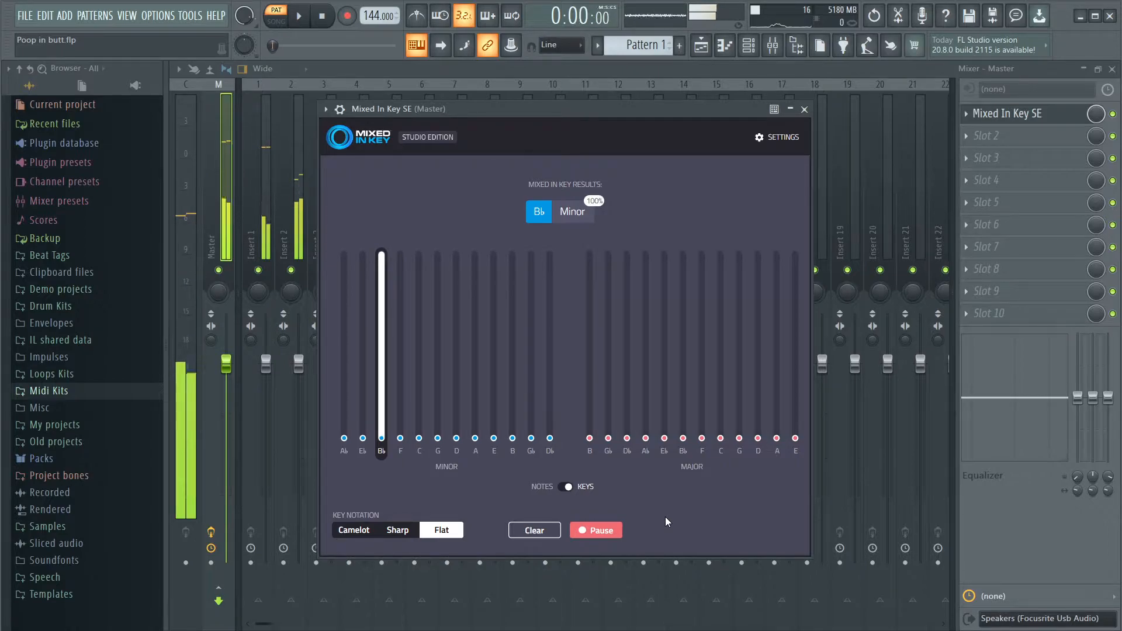
left_click(646, 67)
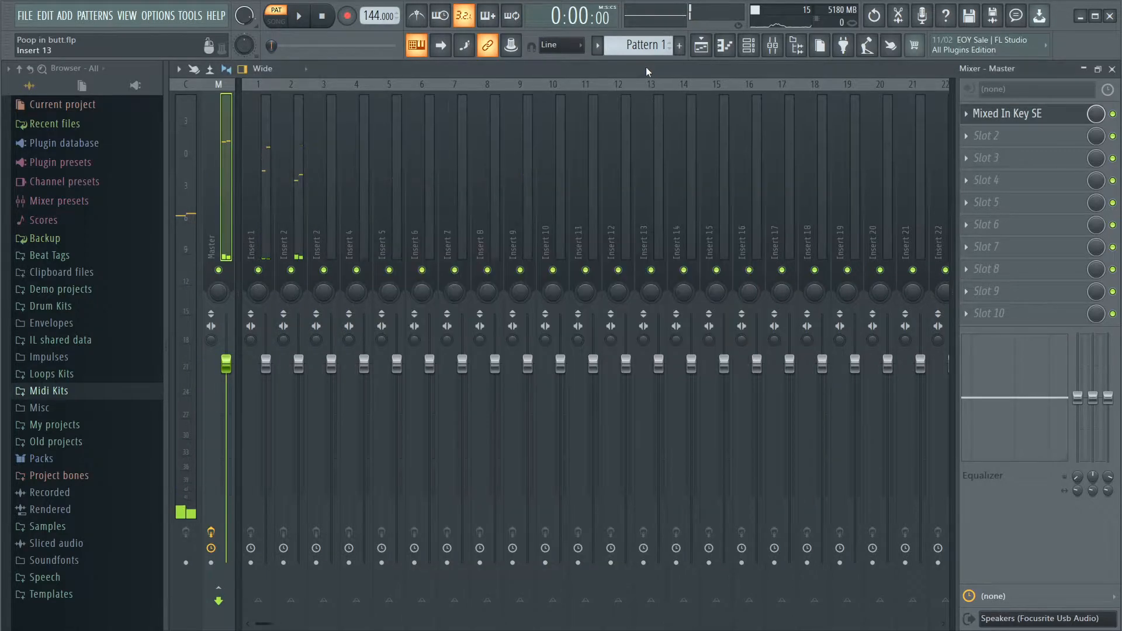
Transpose the Omnisphere and Xpand!2 channels together by 1 semitone in the channel rack
left_click(750, 45)
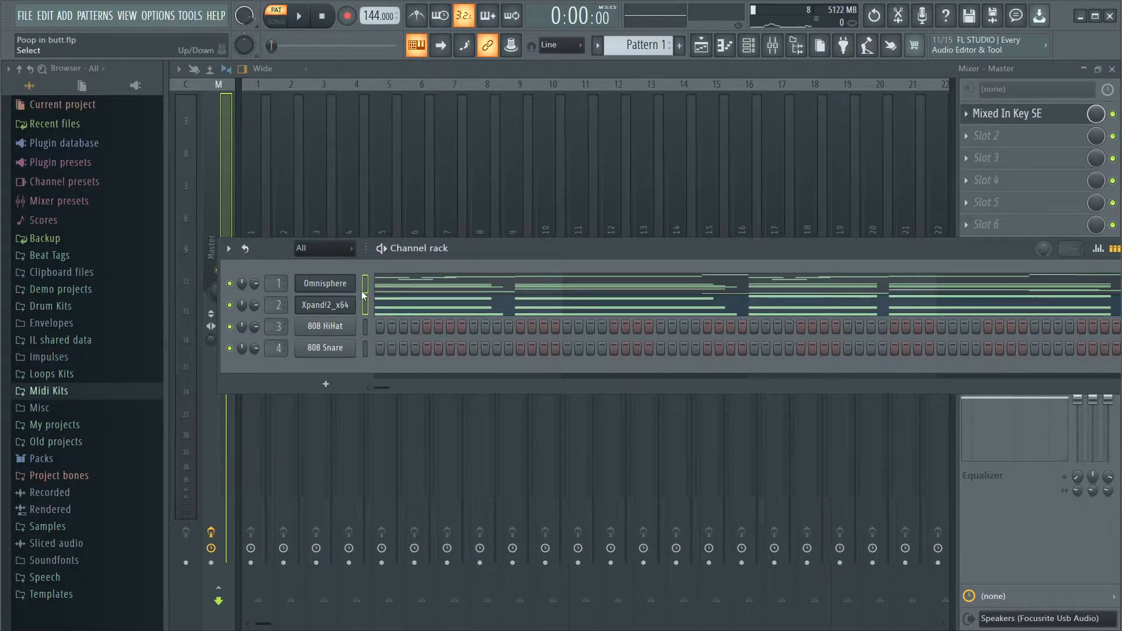
left_click(233, 249)
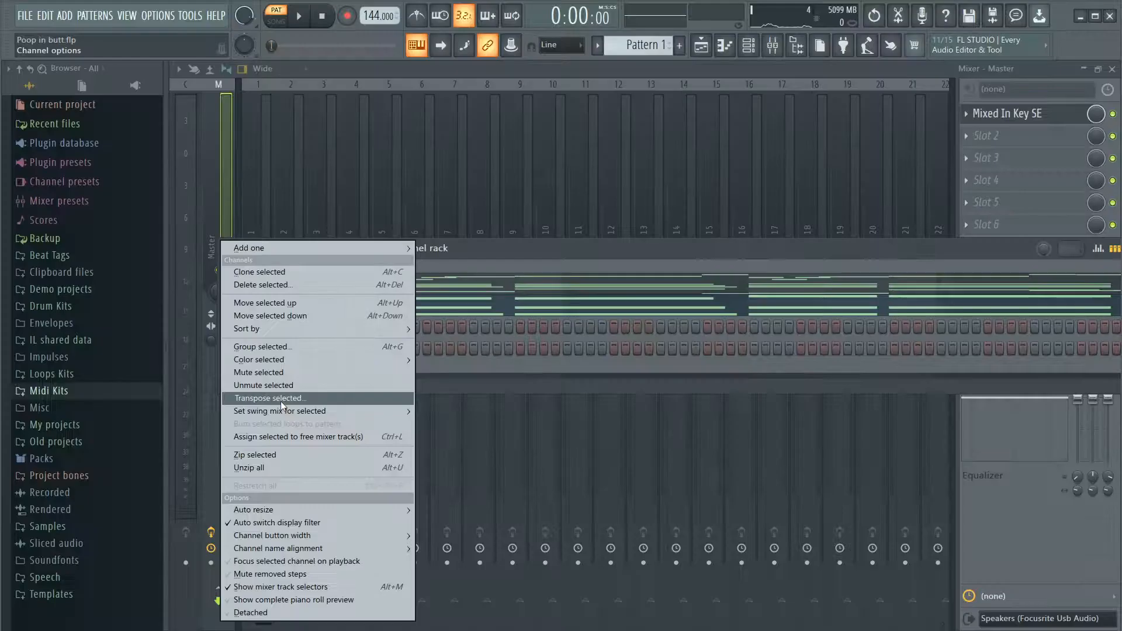
left_click(281, 398)
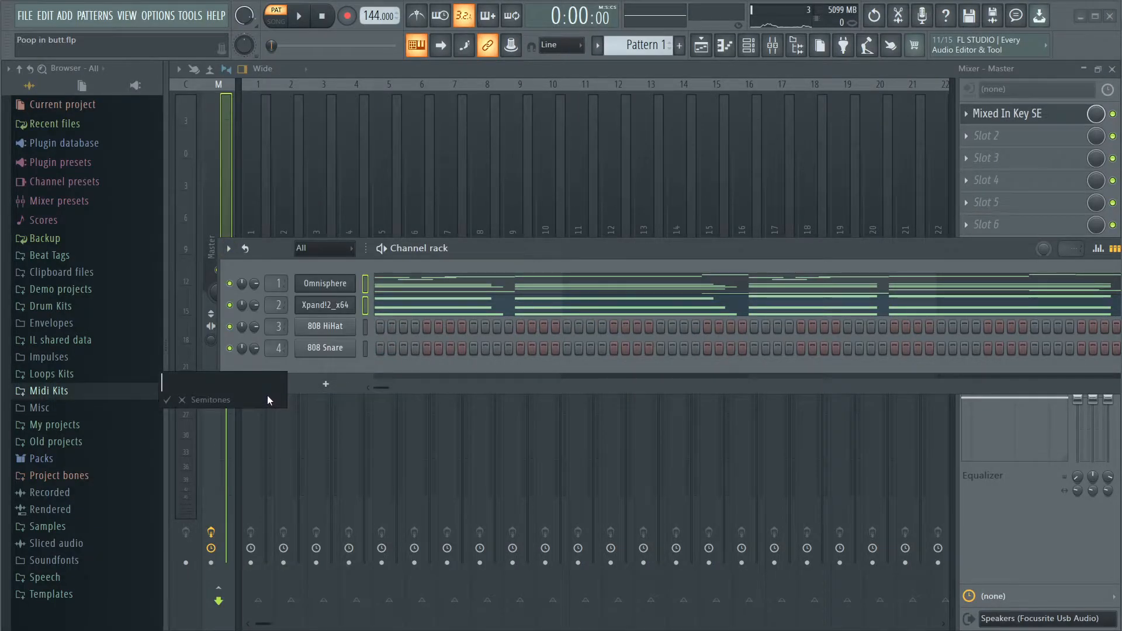
type("1")
key("Return")
Play the transposed pattern through Mixed In Key SE on the Master track to check its new key
left_click(1006, 113)
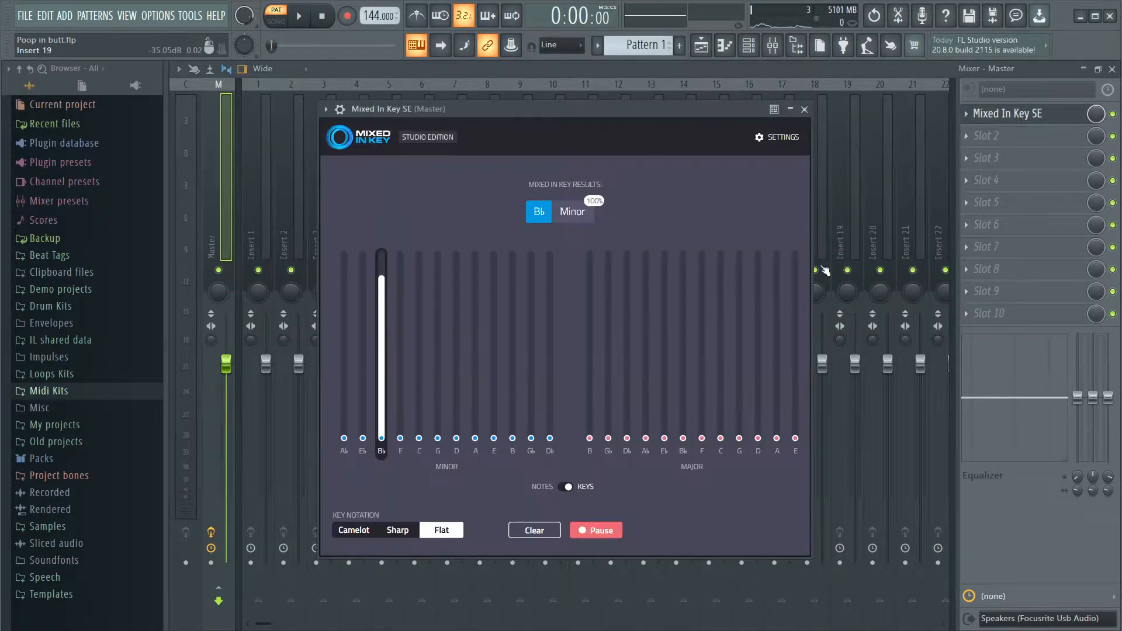
key("space")
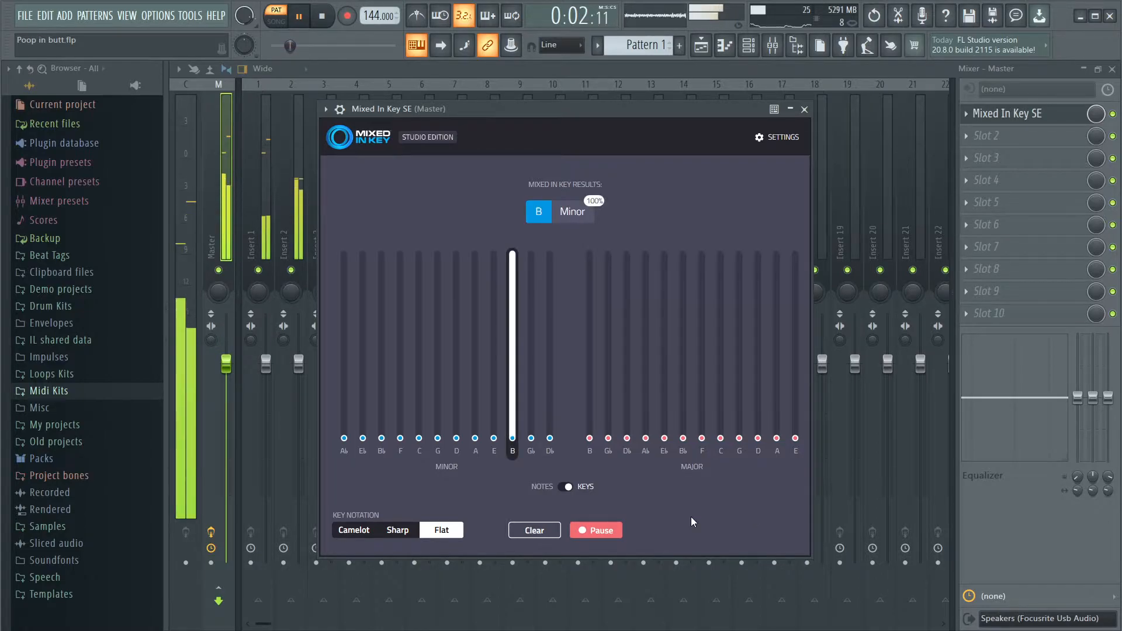
key("space")
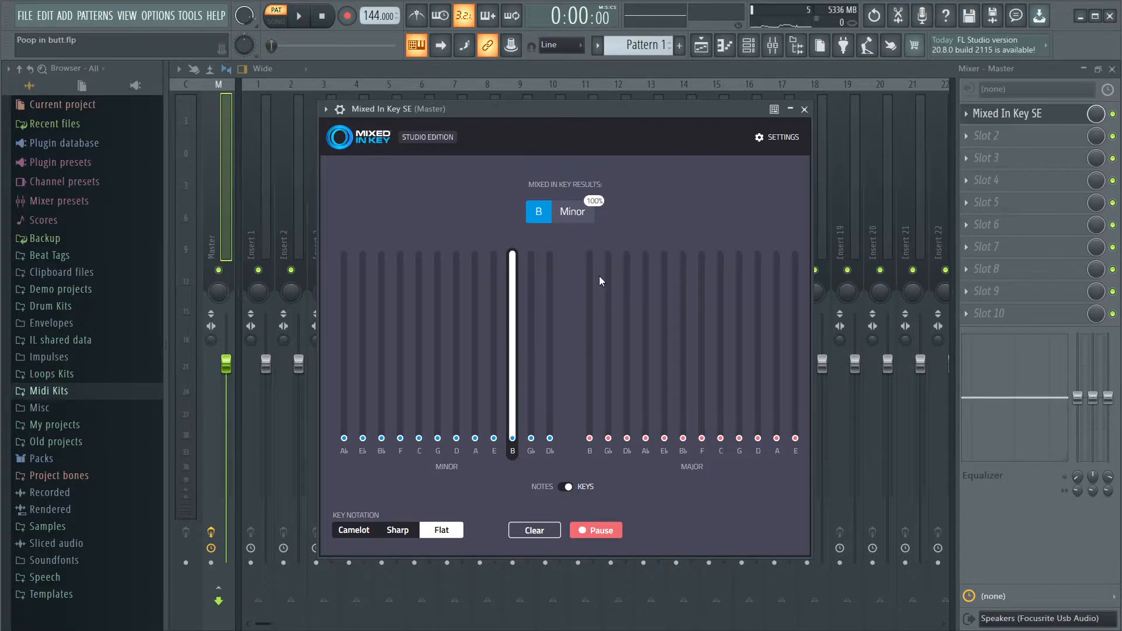
Bring up the channel rack, switch to the web browser and view the B natural minor piano scale image
left_click(749, 45)
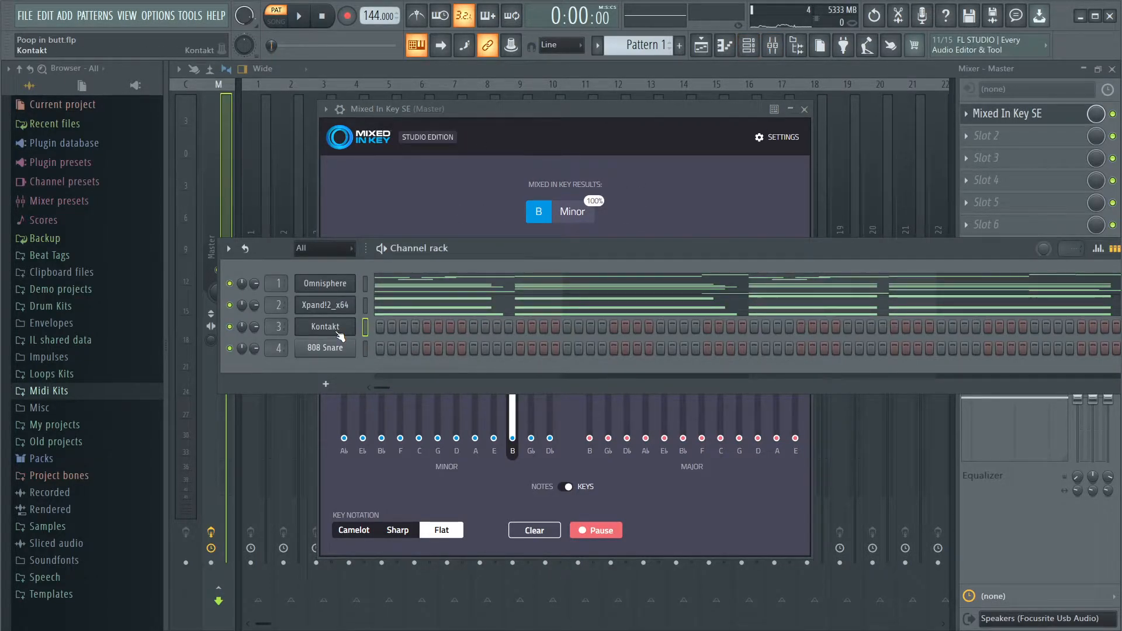
left_click(1081, 17)
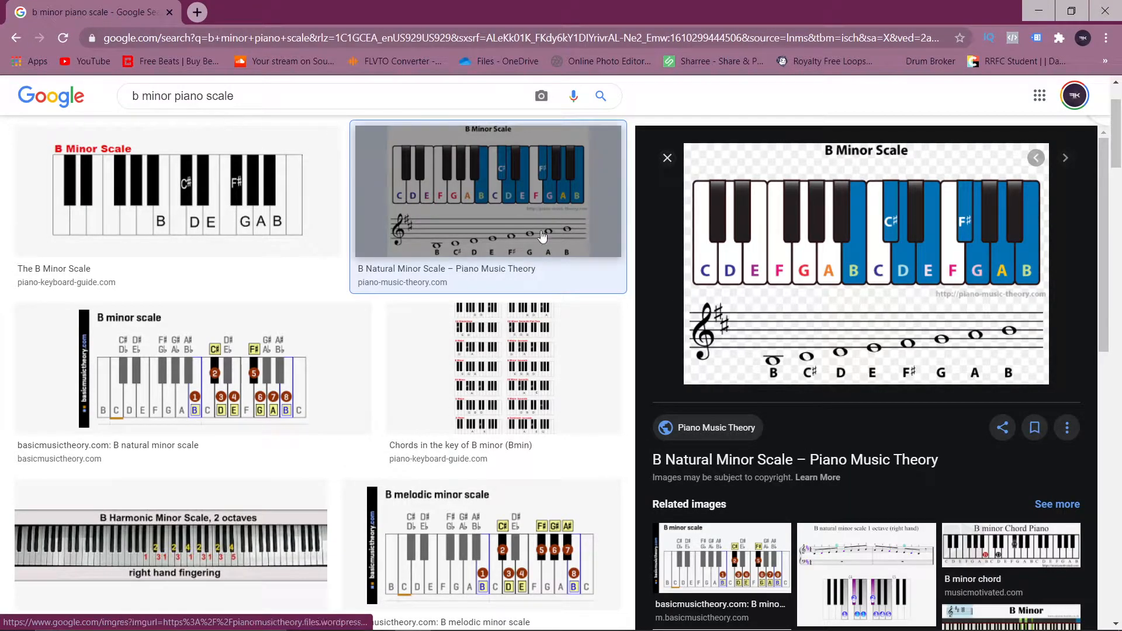
scroll(932, 411, "up", 2)
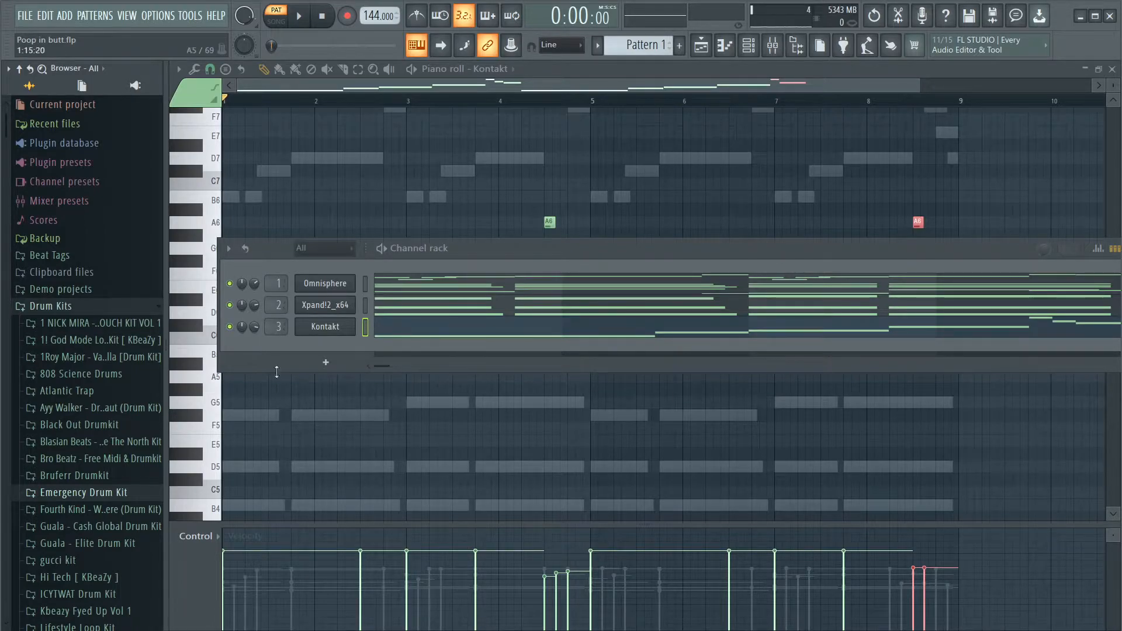
Add 808 [ bullet ] from the Kbeazy Fyed Up Vol 1 kit as a new channel and make it cut itself
scroll(83, 416, "down", 3)
scroll(83, 416, "down", 6)
scroll(79, 409, "up", 9)
scroll(78, 409, "down", 5)
scroll(78, 409, "down", 4)
scroll(78, 409, "up", 3)
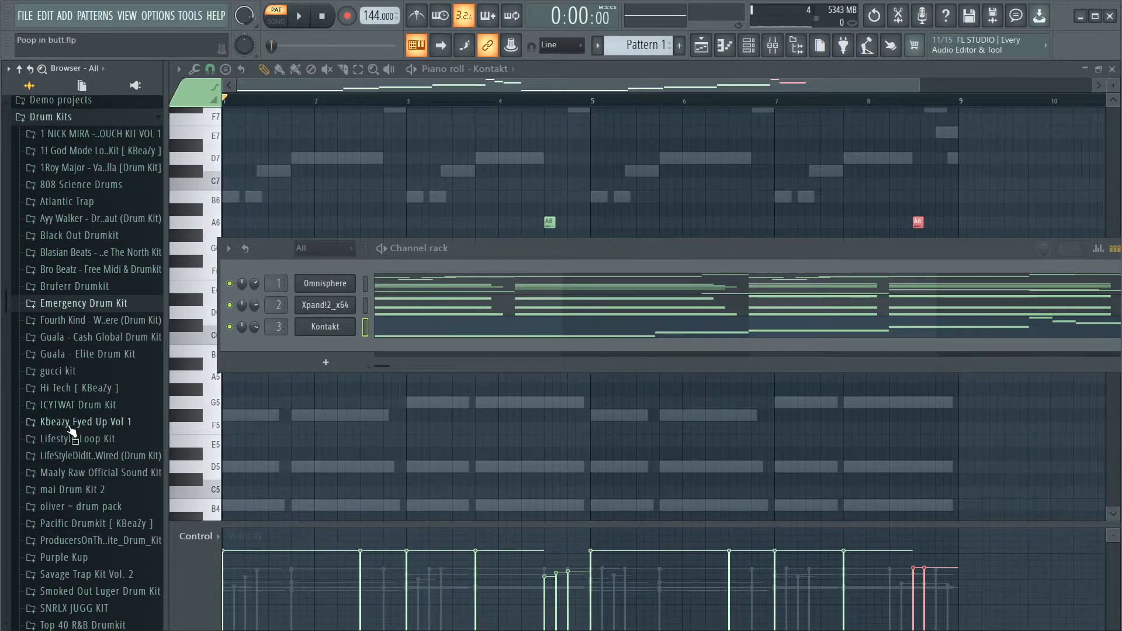
left_click(87, 424)
left_click_drag(76, 268, 329, 344)
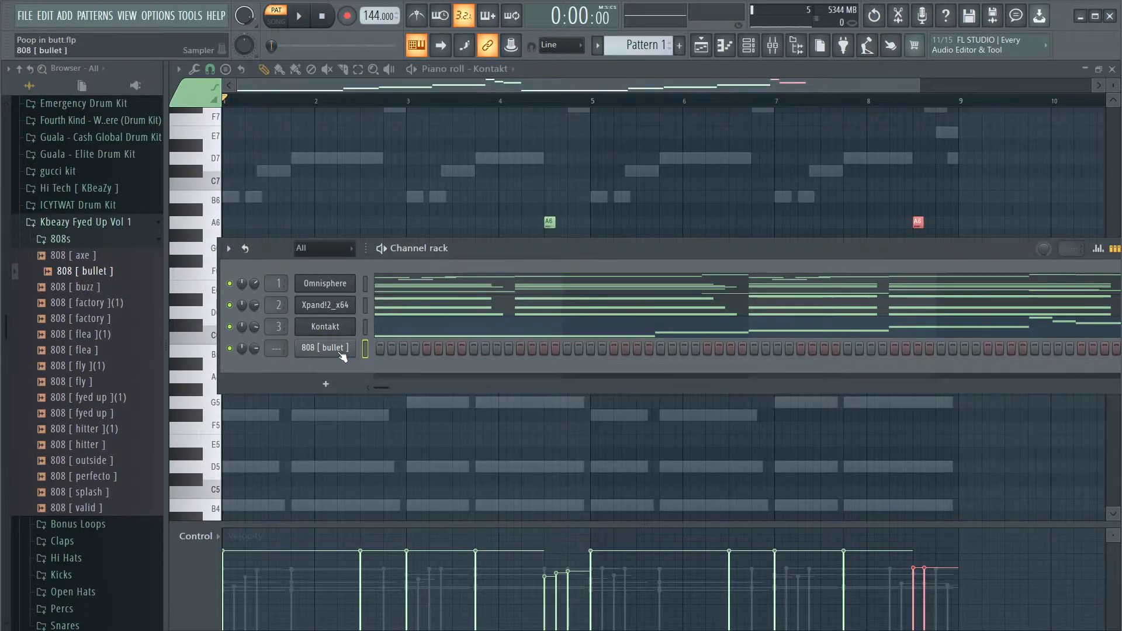
right_click(341, 354)
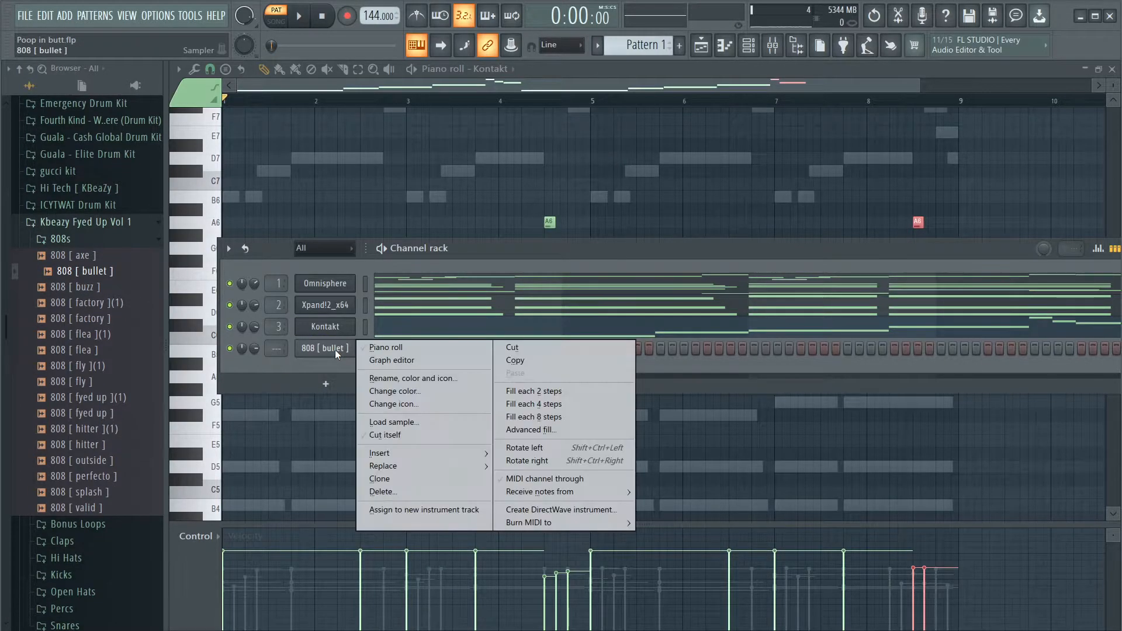
left_click(386, 433)
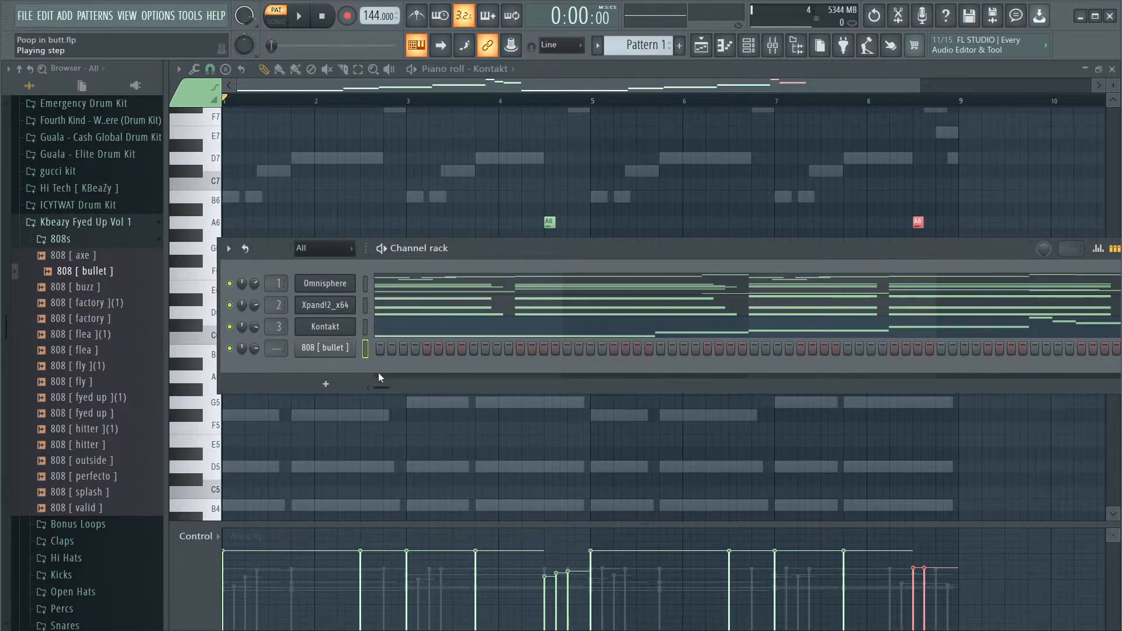
Enable the 808 [ bullet ] volume envelope with full hold and with attack, decay, sustain and release at zero
left_click(325, 348)
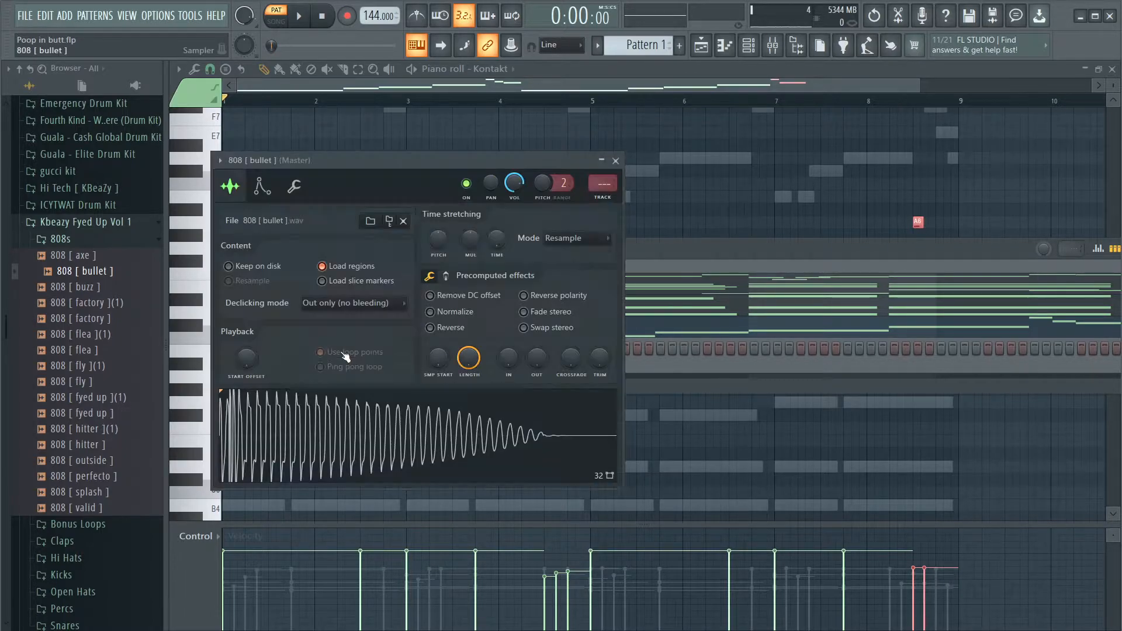
left_click(263, 188)
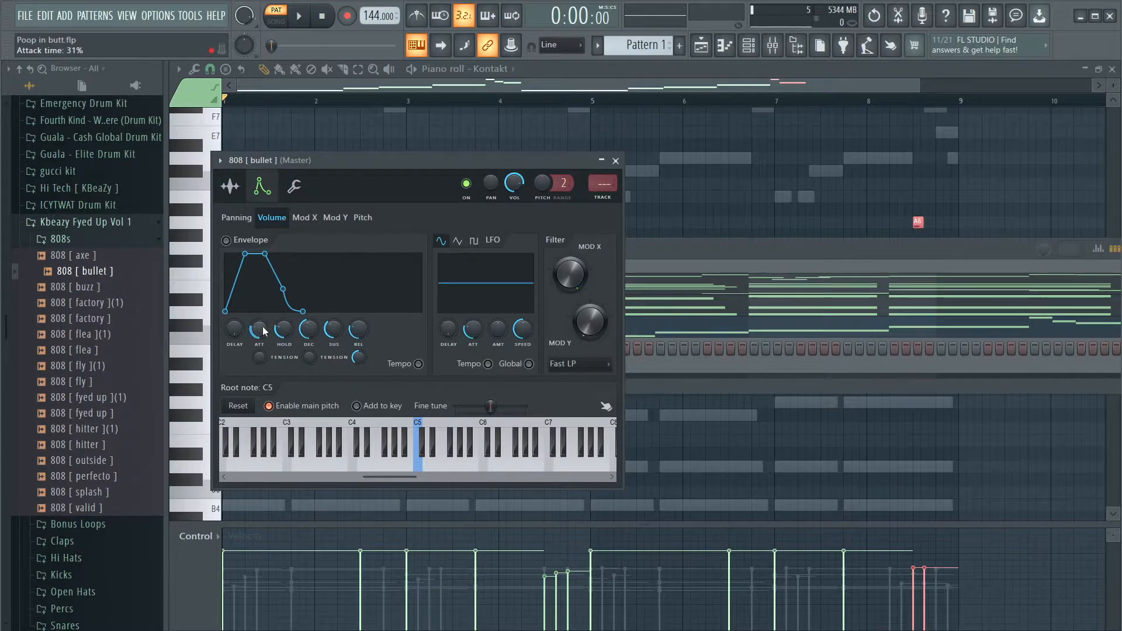
left_click_drag(259, 329, 329, 362)
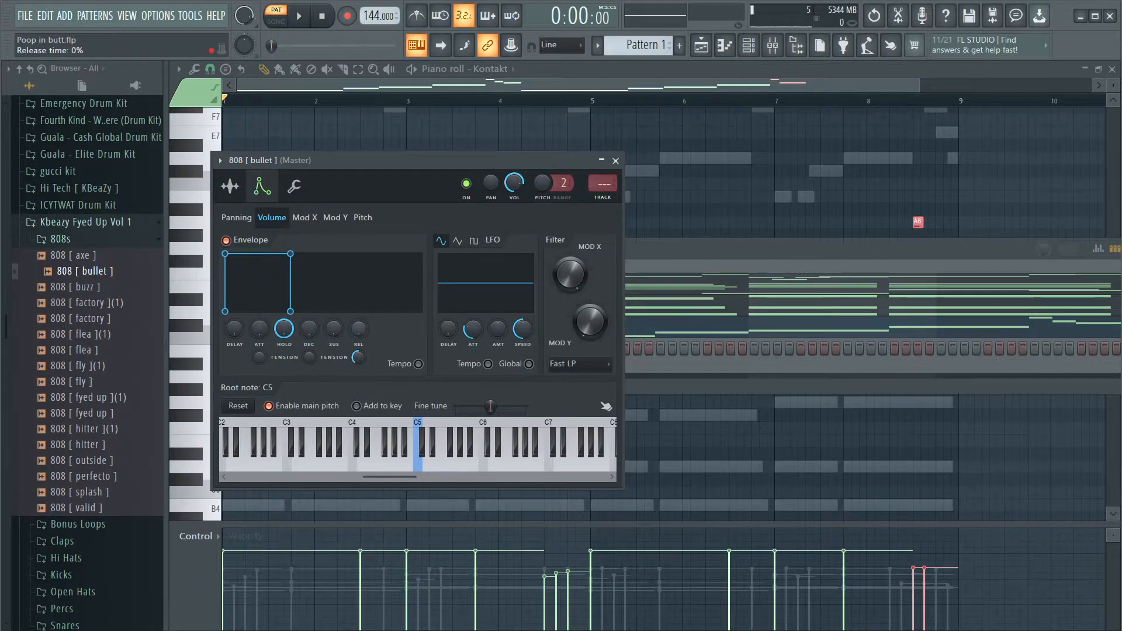
In the 808 [ bullet ] piano roll, place two back-to-back B4 notes from the start of bar 1 and play them
left_click(725, 45)
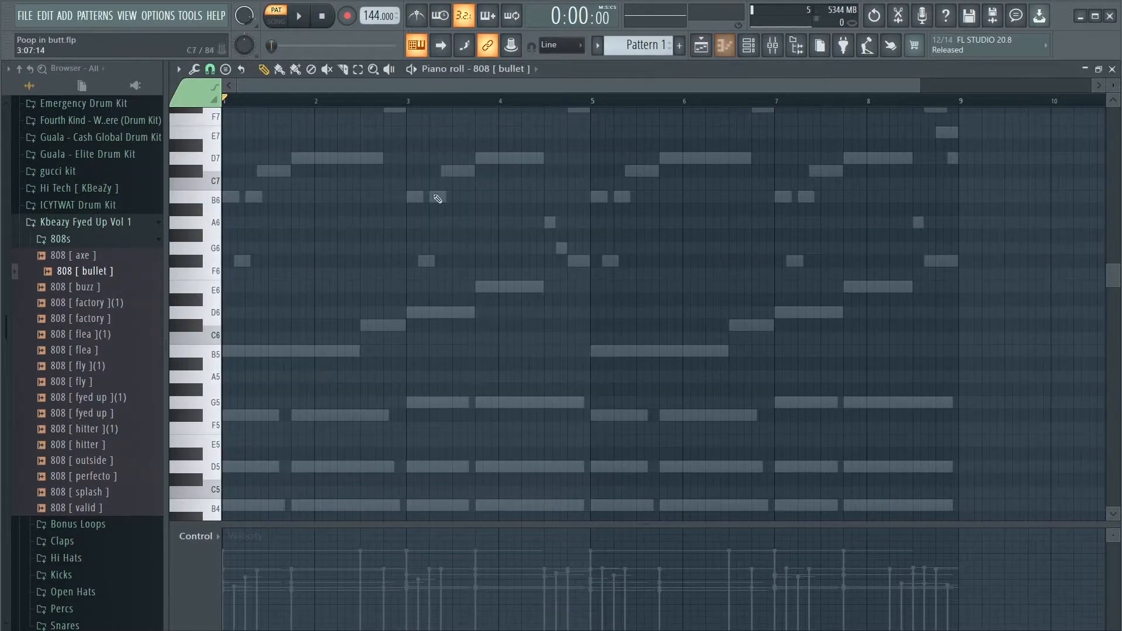
left_click_drag(305, 159, 317, 161)
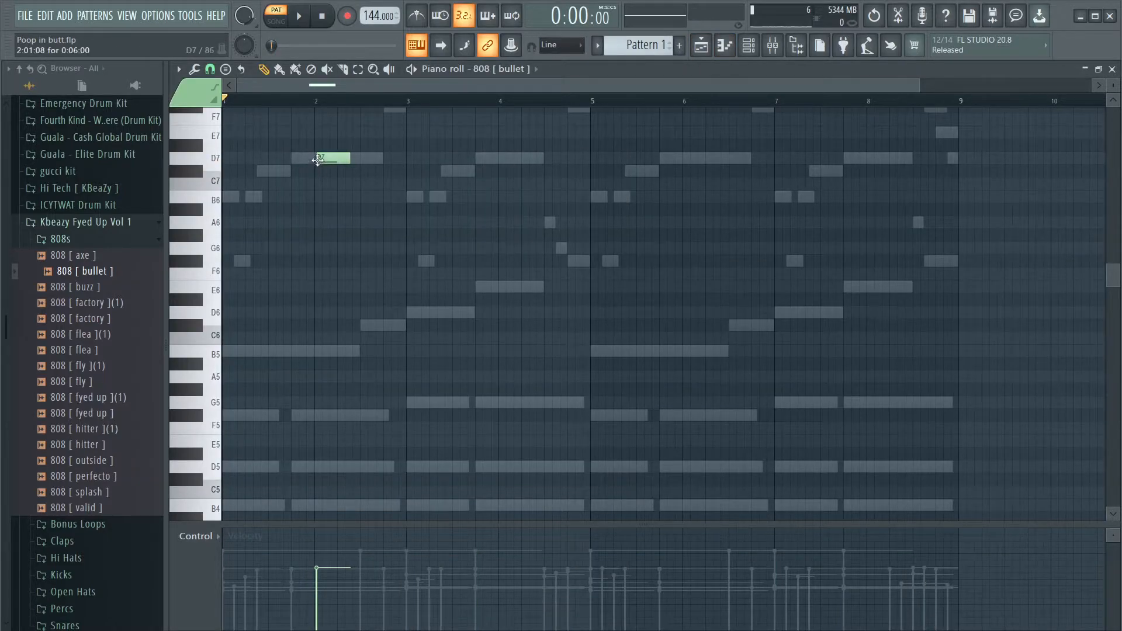
right_click(328, 155)
scroll(408, 373, "down", 5)
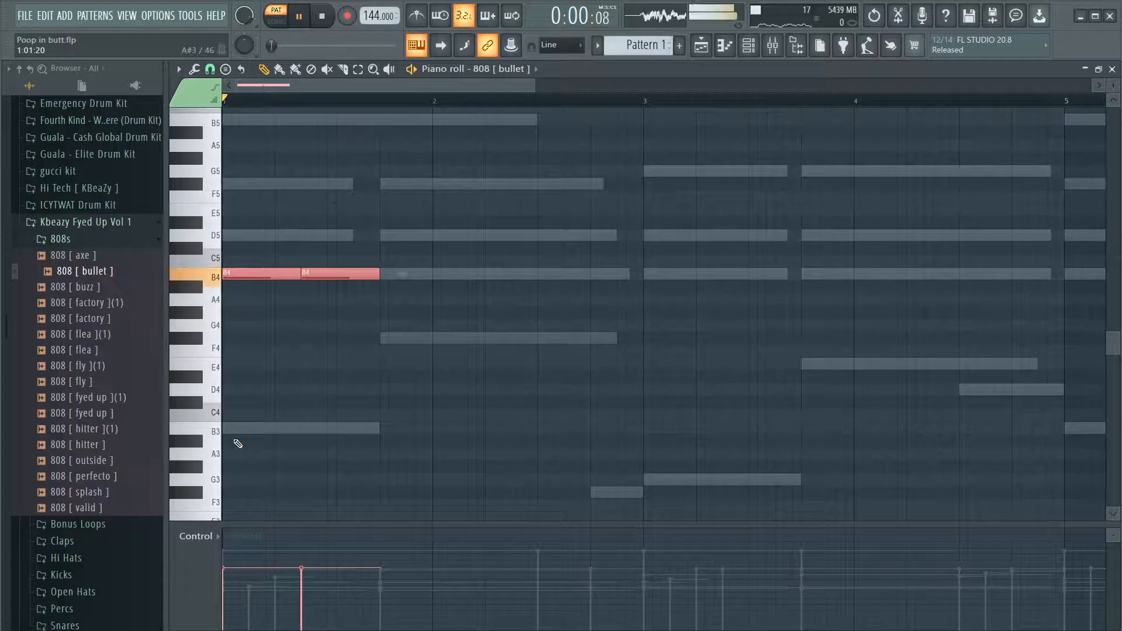
key("space")
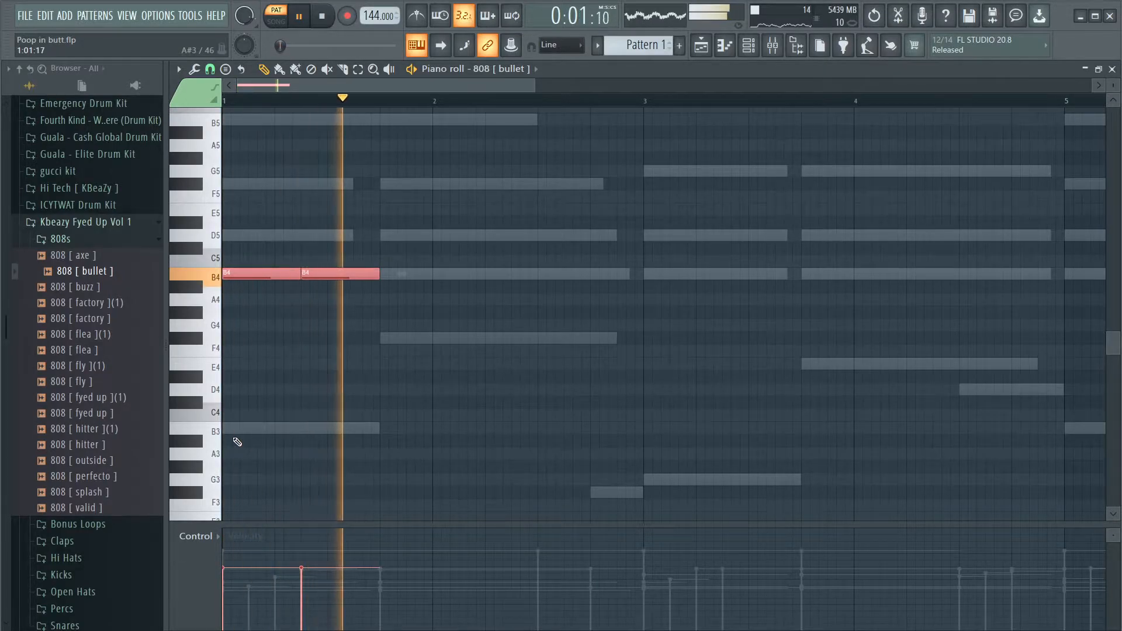
key("space")
Add a short and a long F#5 note directly after the B4 notes and another F#5 at the end of bar 2
mouse_move(404, 185)
left_mouse_down()
mouse_move(399, 204)
mouse_move(414, 185)
mouse_move(534, 208)
left_mouse_up()
key("space")
key("space")
left_click(605, 186)
Place a G5 note at the start of bar 3, lengthen it to match the ghost note, and listen to it
left_click(672, 170)
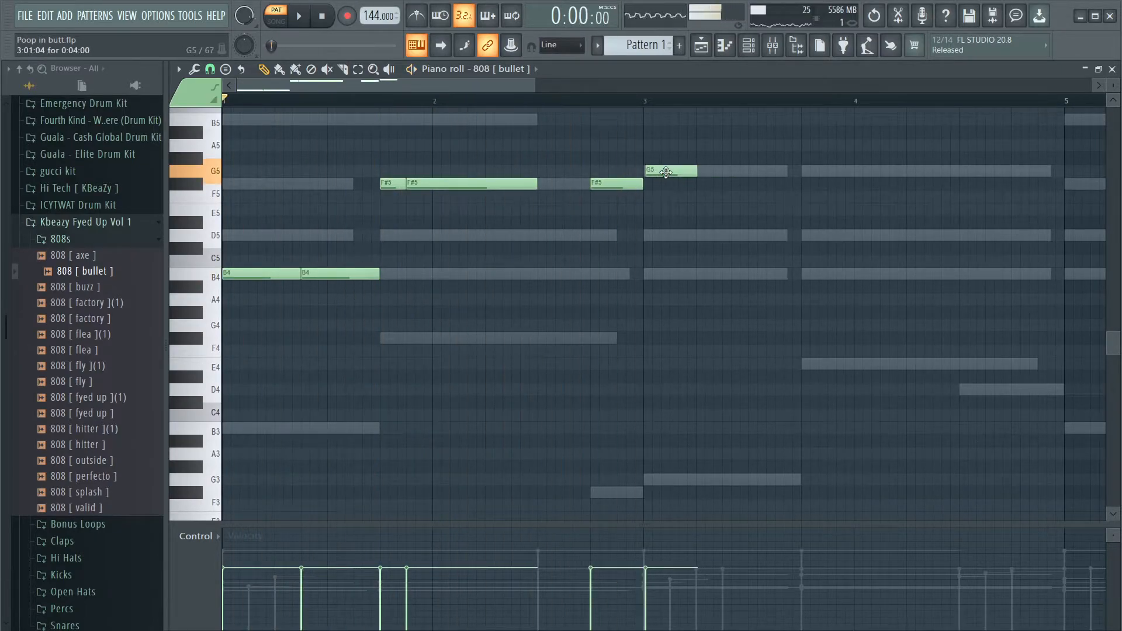
key("space")
left_click_drag(694, 172, 785, 195)
left_click_drag(331, 86, 419, 86)
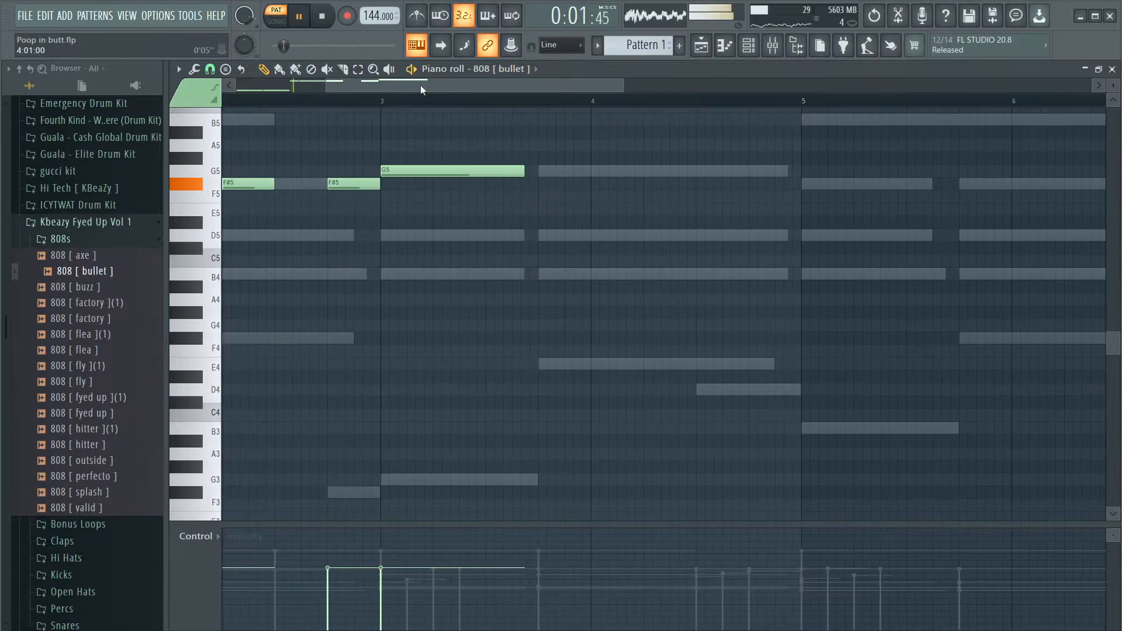
key("space")
Place a short and a longer D5 note in the second half of bar 4, ending at bar 5, and play from bar 3
left_click_drag(712, 312, 712, 234)
left_click_drag(839, 235, 800, 236)
left_click(734, 235)
left_click(384, 101)
key("space")
key("space")
Duplicate the four-bar 808 pattern into bars 5 to 8 and play it from the beginning
left_click_drag(618, 85, 802, 86)
key("ctrl+b")
key("space")
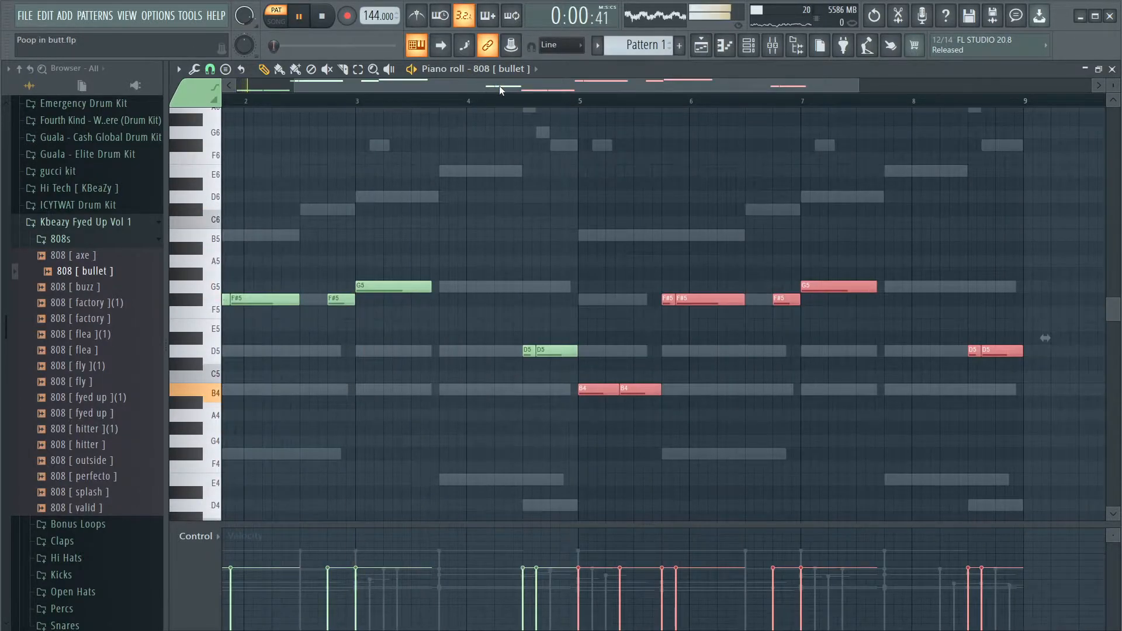
left_click_drag(499, 85, 311, 87)
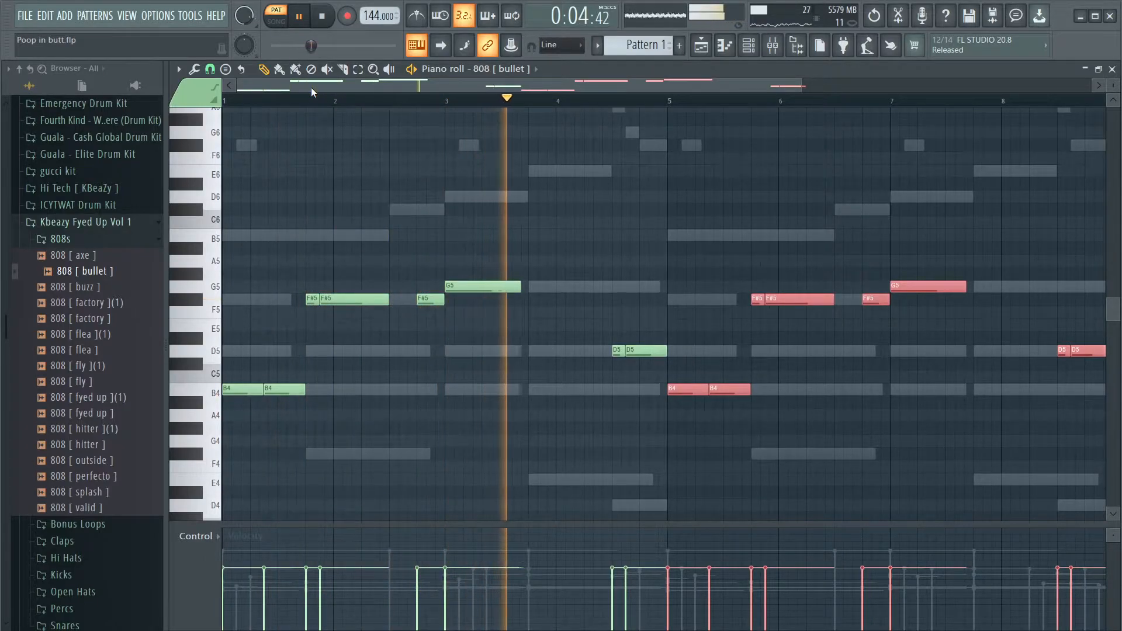
Raise the short D5 note near the end of bar 8 by one octave to D6
left_click_drag(464, 86, 697, 102)
left_click(700, 347, "ctrl")
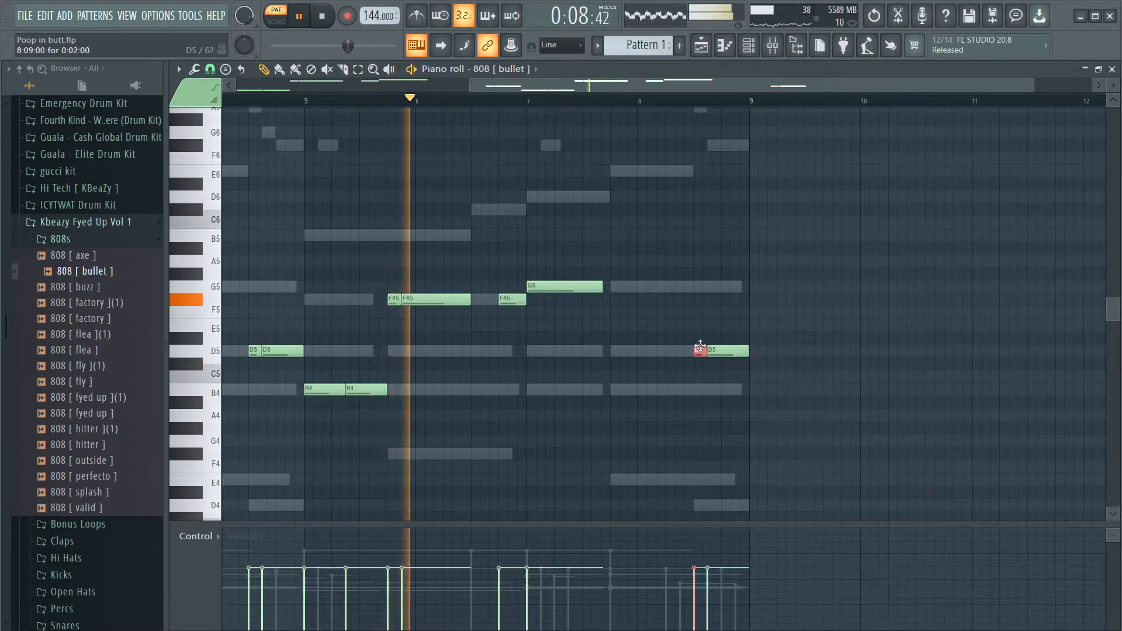
key("ctrl+Up")
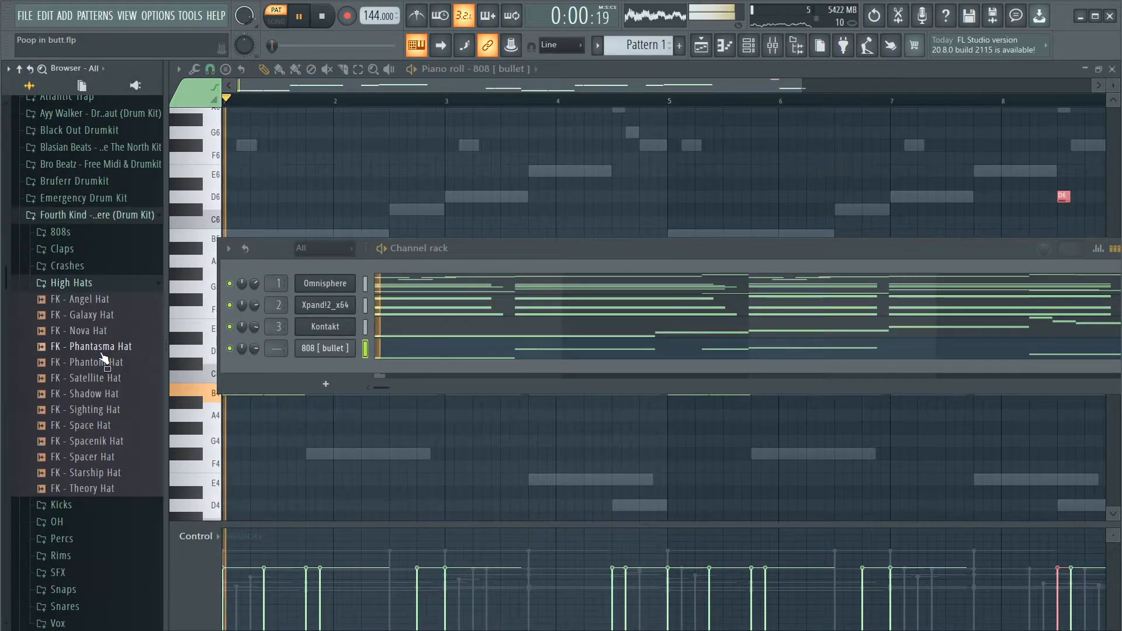
Audition high hats from the Fourth Kind drum kit over the pattern and add FK - Starship Hat as a new channel
key("space")
left_click(96, 410)
left_click(94, 426)
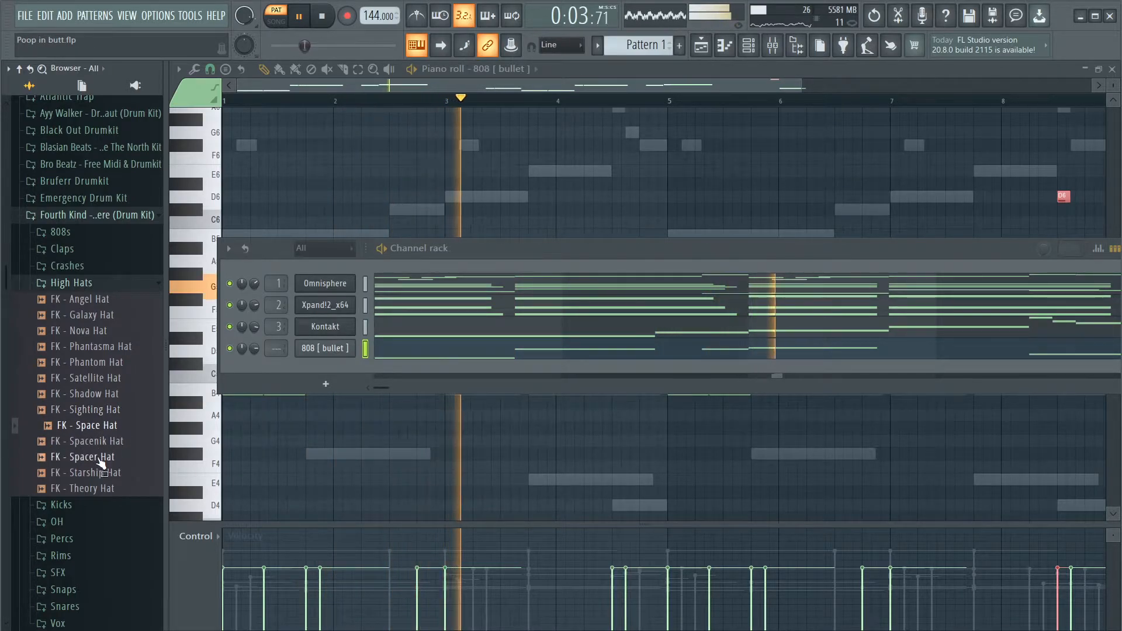
left_click(96, 441)
left_click(95, 410)
left_click(95, 442)
left_click_drag(97, 472, 330, 371)
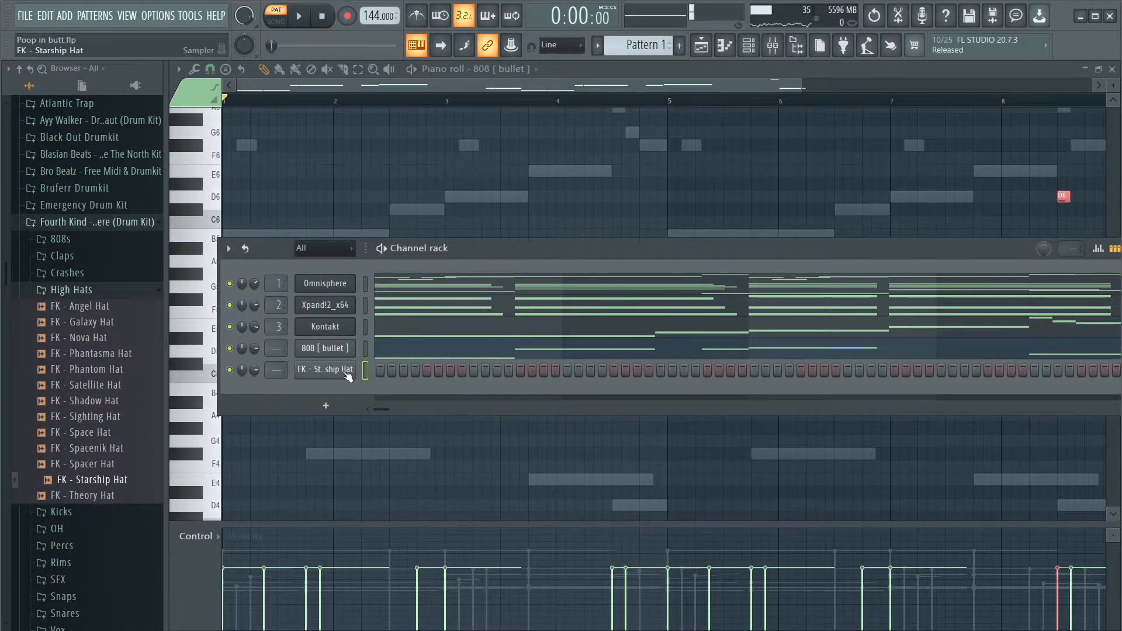
Fill the FK - Starship Hat channel on every 2 steps, listen to it with the pattern, and open its sampler settings
right_click(348, 375)
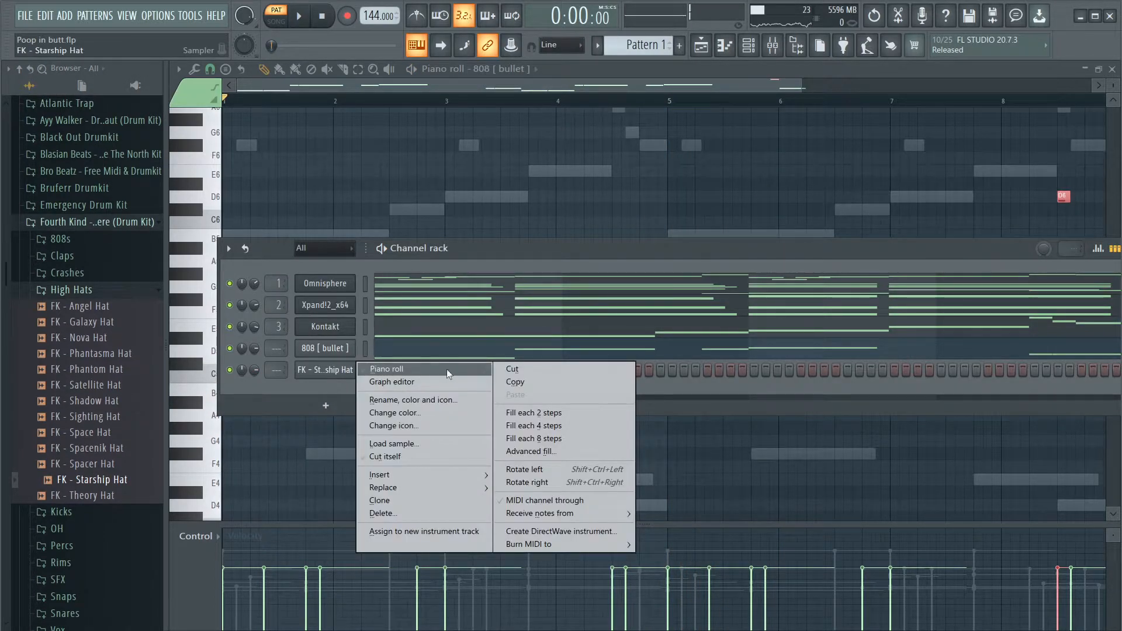
left_click(530, 414)
key("space")
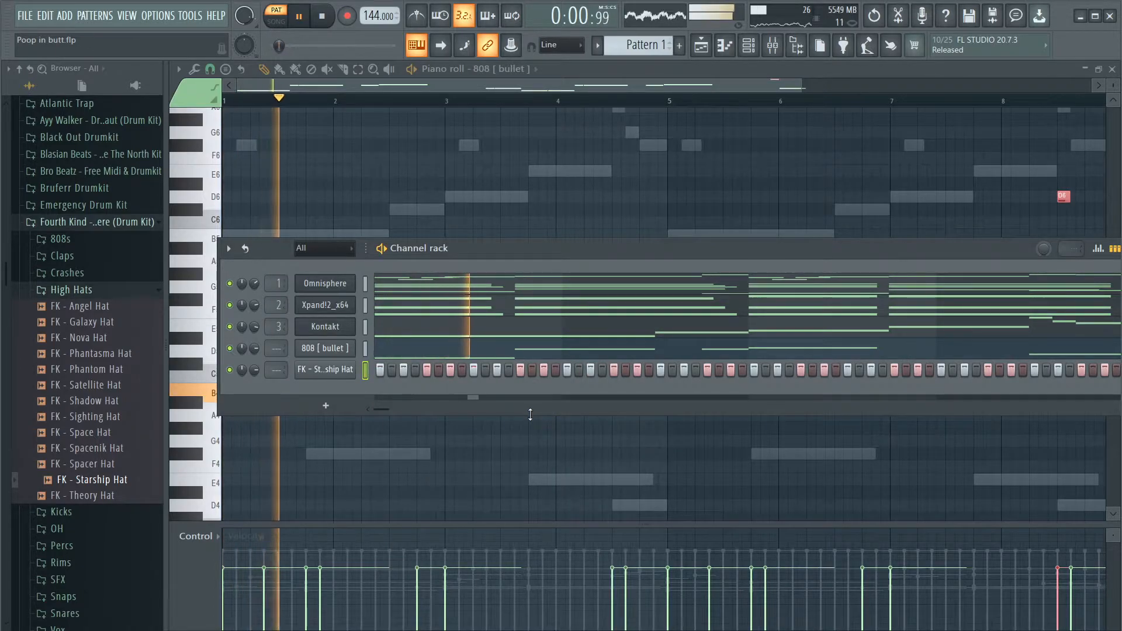
key("space")
left_click(339, 373)
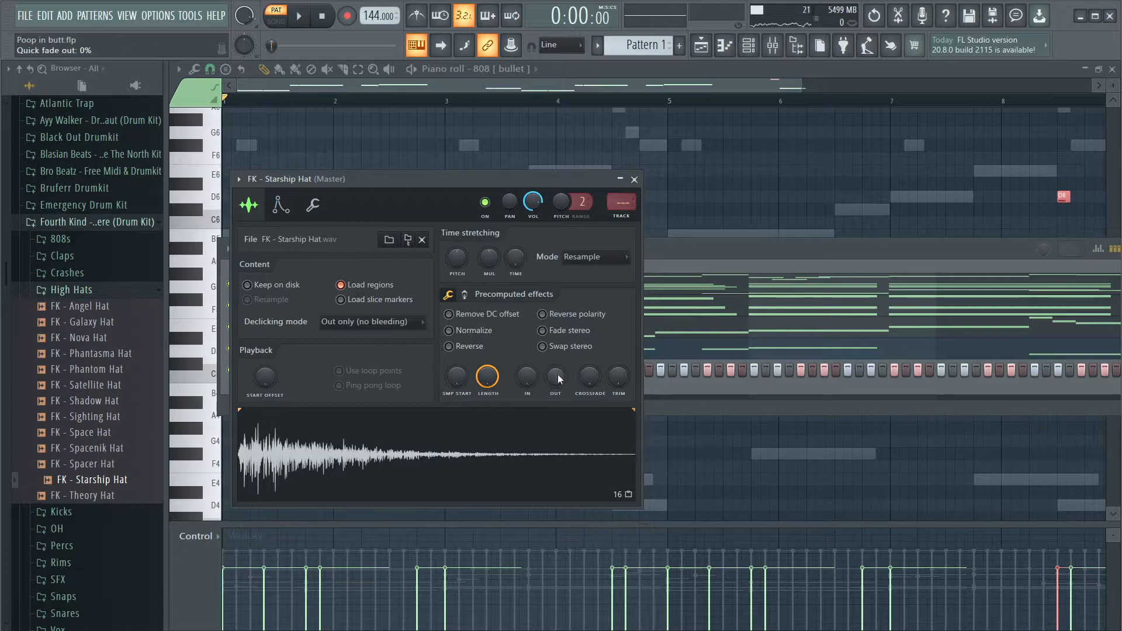
Set the FK - Starship Hat sample's quick fade out to 47% and listen to it with the pattern
left_click_drag(555, 377, 556, 344)
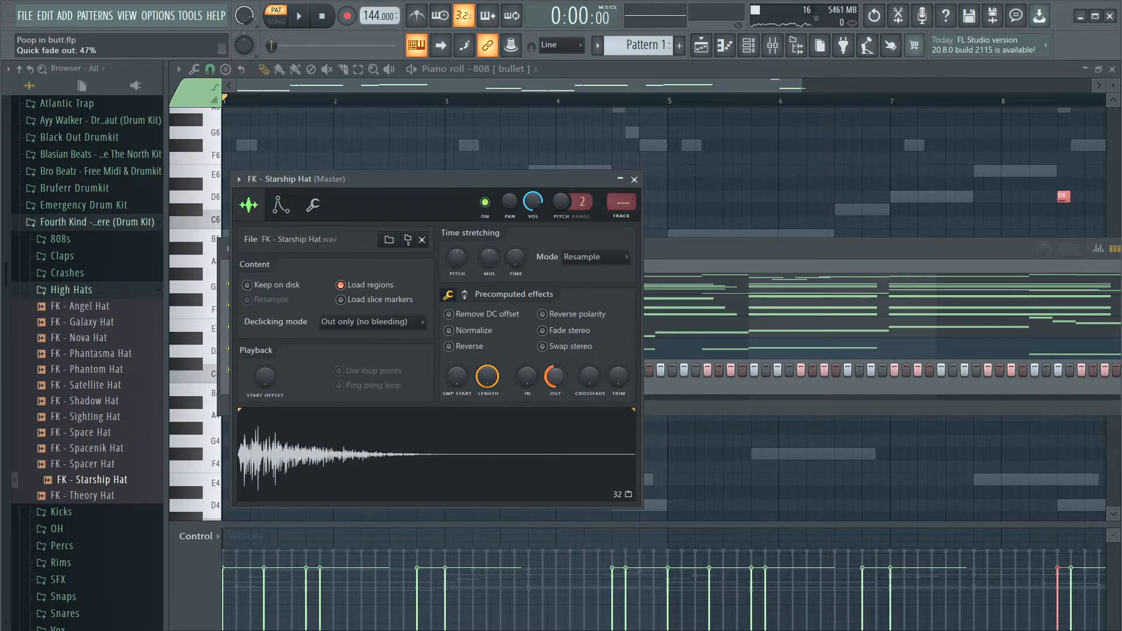
key("space")
left_click(690, 244)
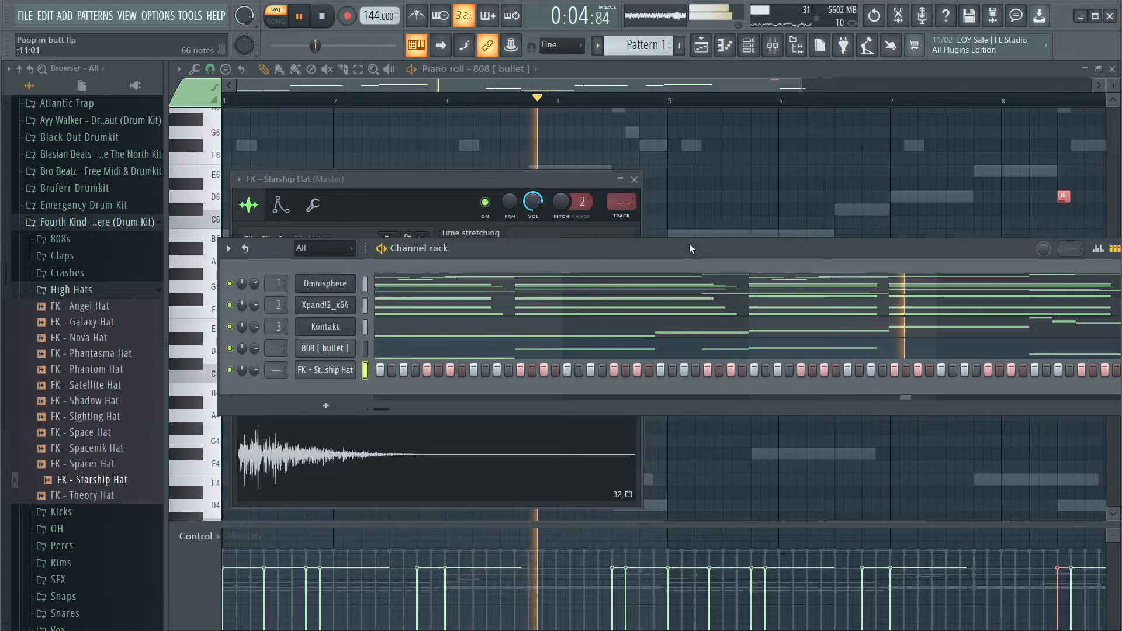
key("space")
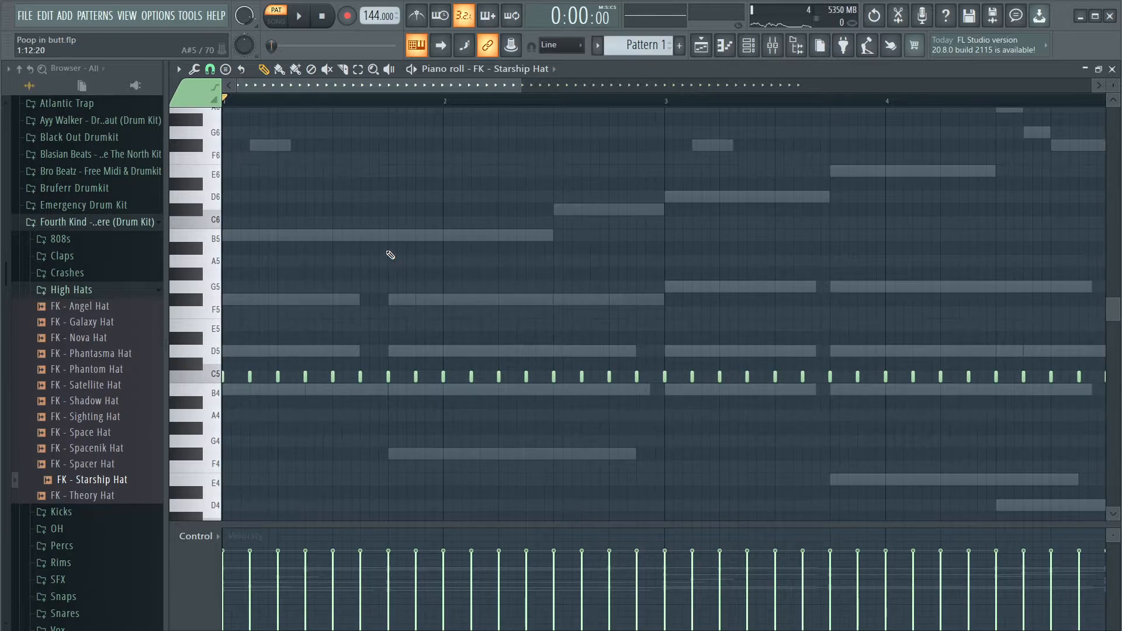
Add an extra hi-hat on step 8 of bar 1 and a fast roll of 4-tick notes starting on step 13
left_click(210, 69)
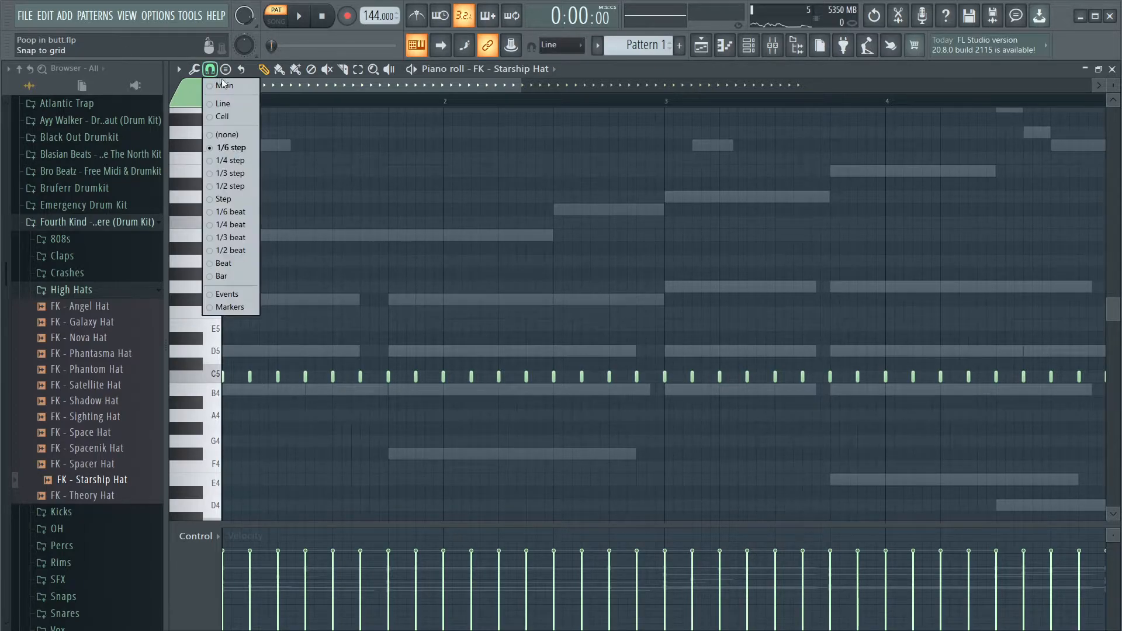
key("space")
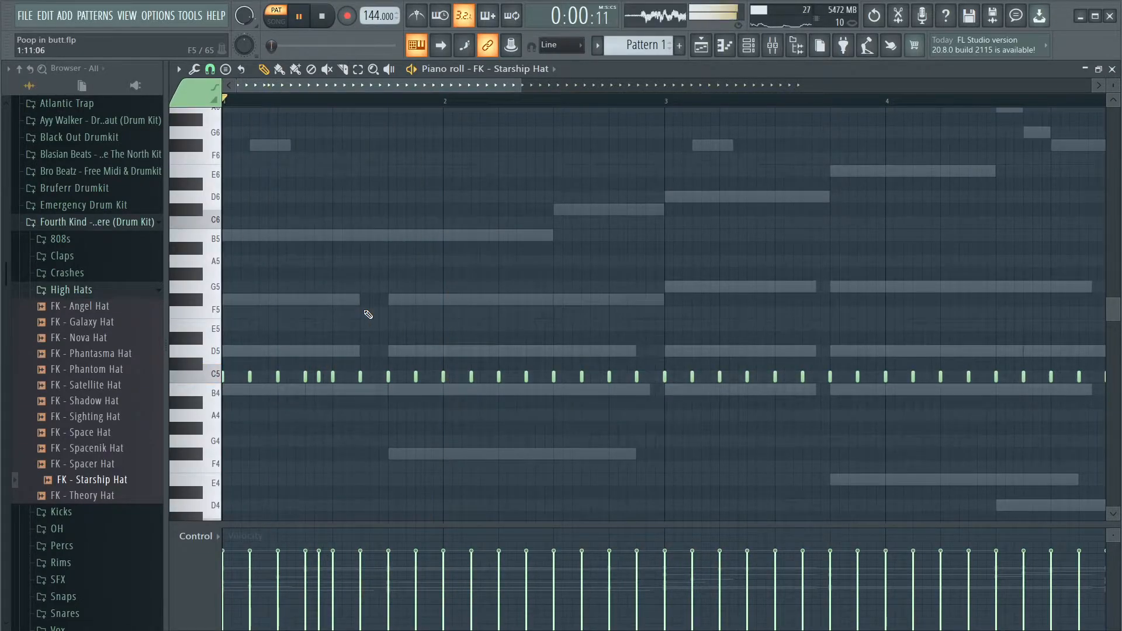
key("space")
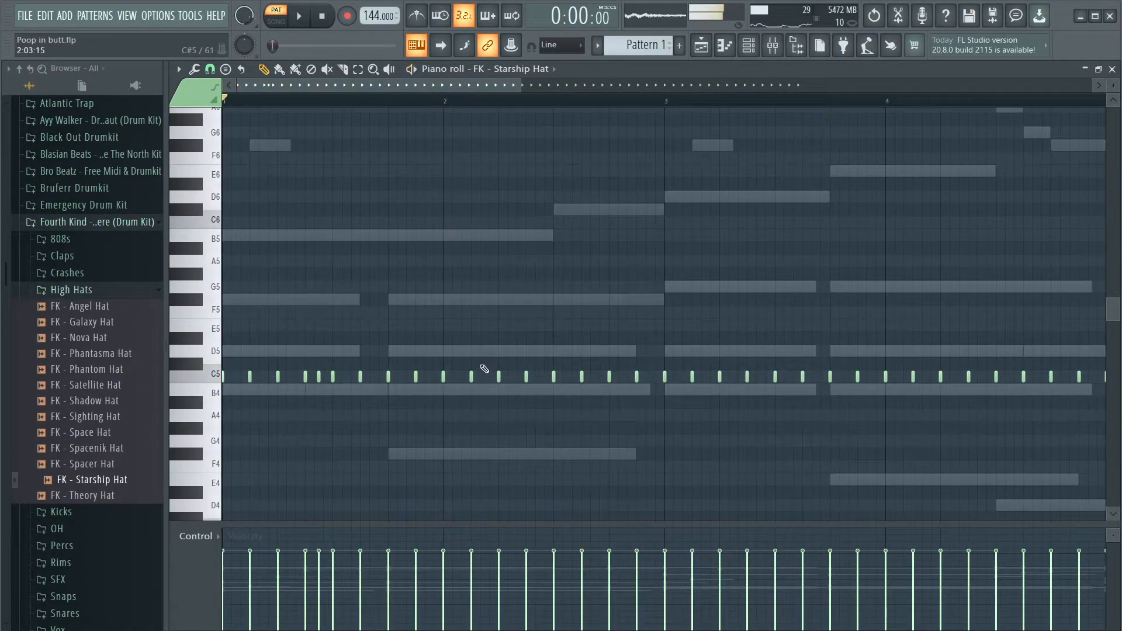
left_click(394, 375)
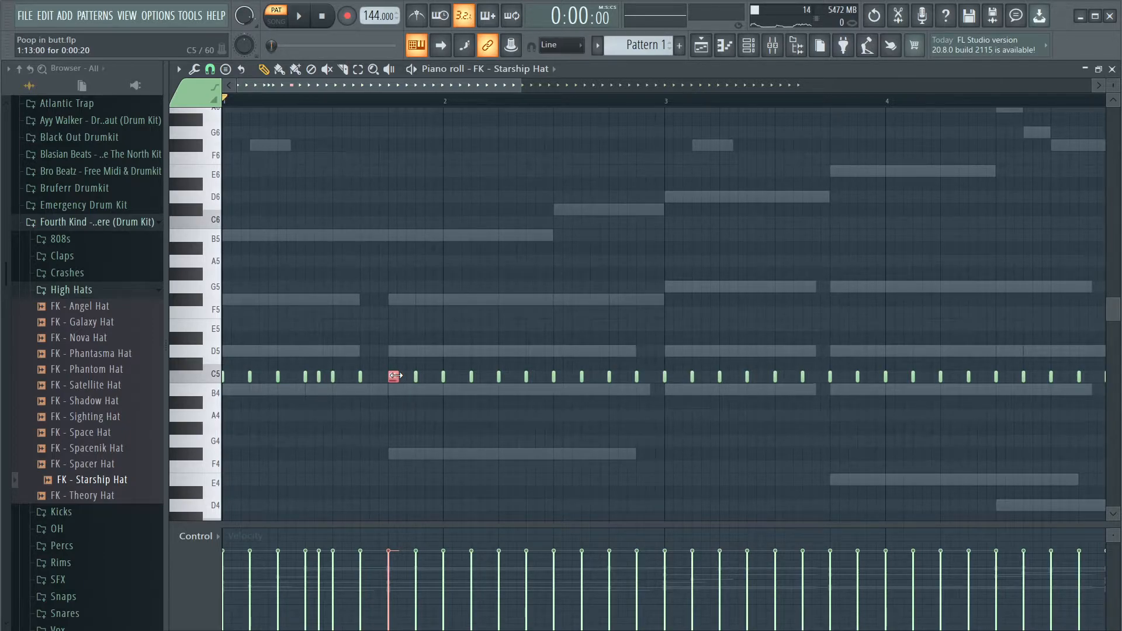
key("space")
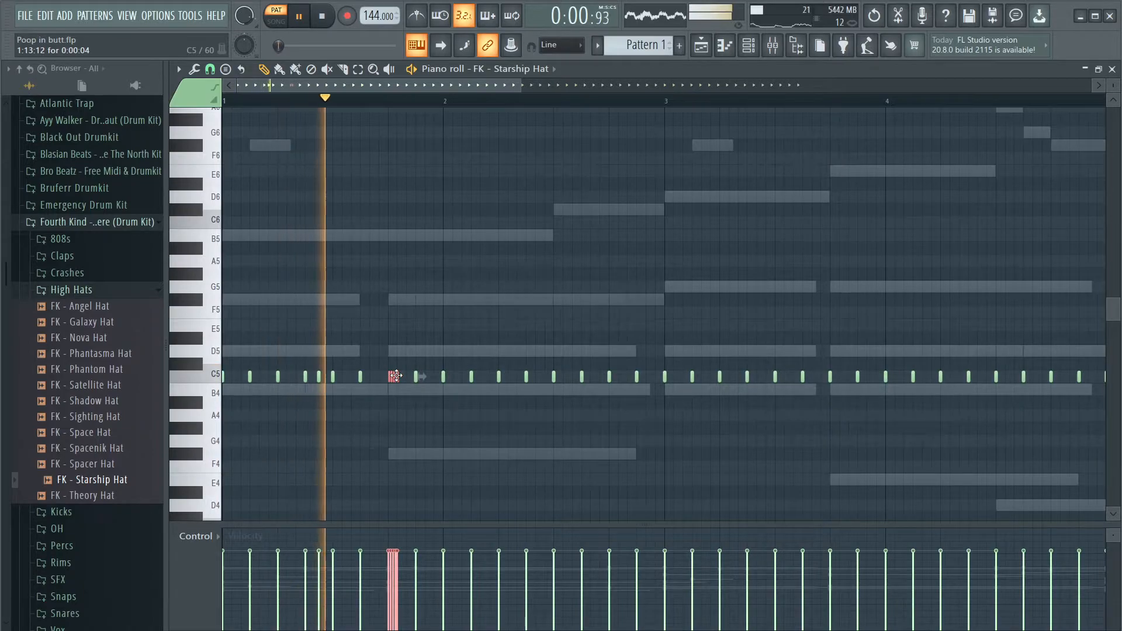
key("space")
Add extra hi-hats on step 14 of bar 2 and step 12 of bar 4, listening to the pattern in between
left_click_drag(521, 86, 649, 117)
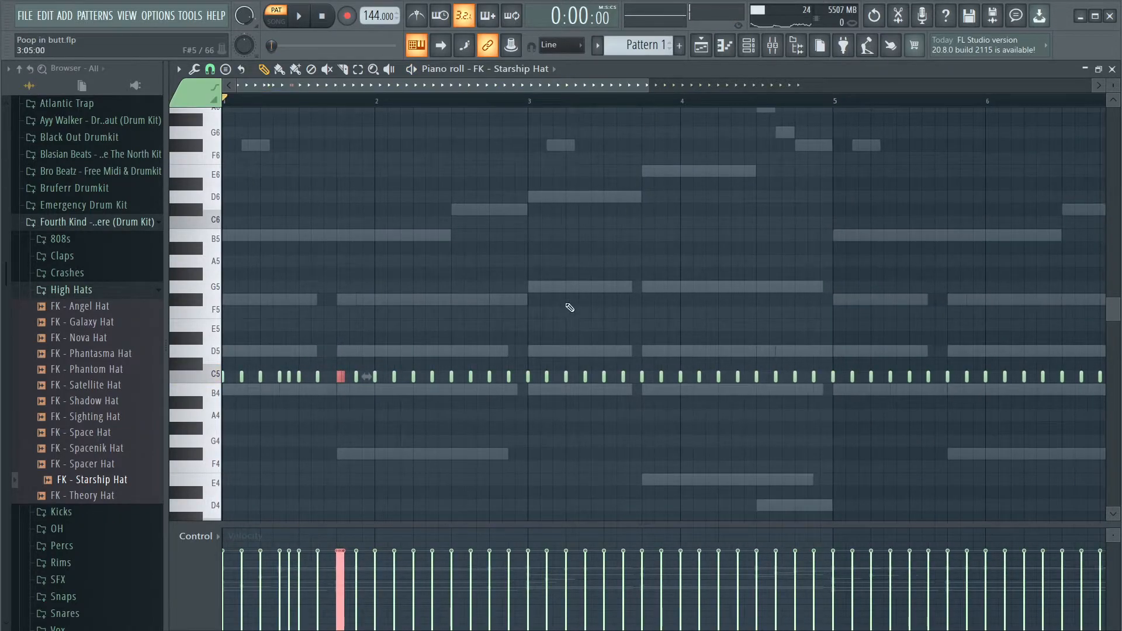
key("space")
key("space")
left_click(501, 377)
key("space")
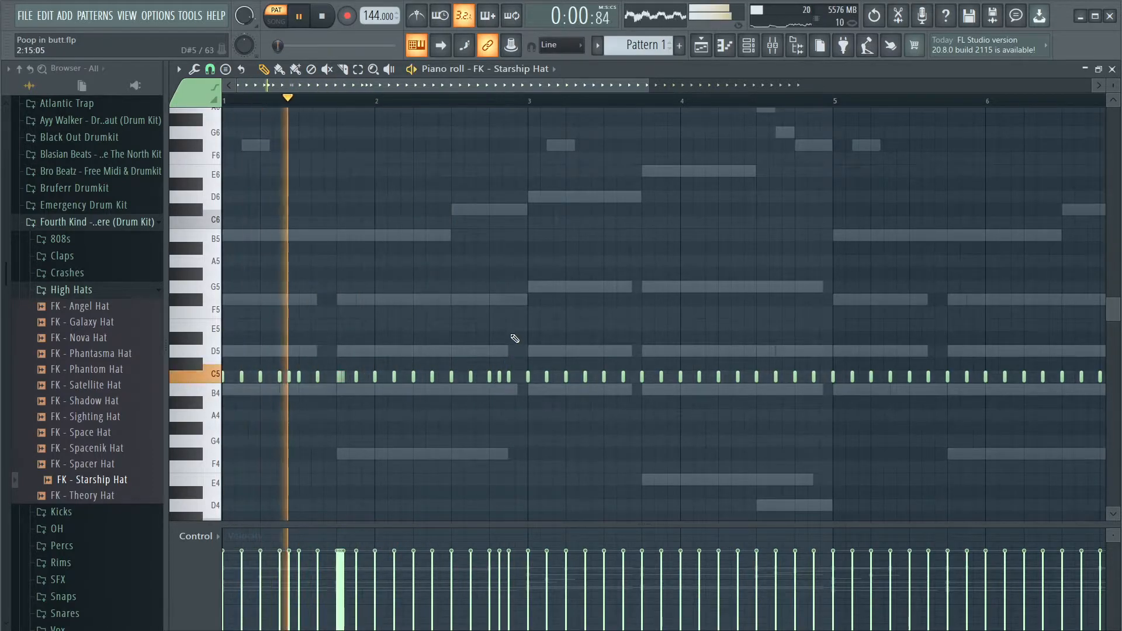
key("space")
left_click(785, 377)
left_click(683, 101)
key("space")
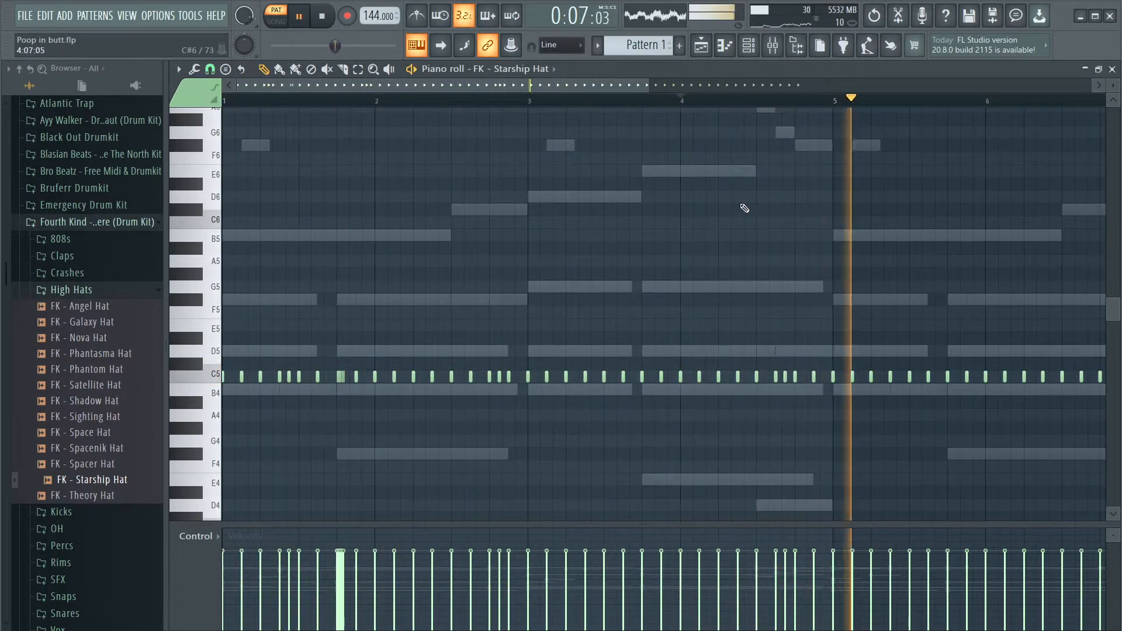
key("space")
Replace the plain hi-hats in bars 5 to 8 with a copy of the pattern from bars 1 to 4
left_click_drag(648, 86, 844, 87)
left_click_drag(1078, 359, 659, 403)
left_click_drag(640, 404, 642, 402)
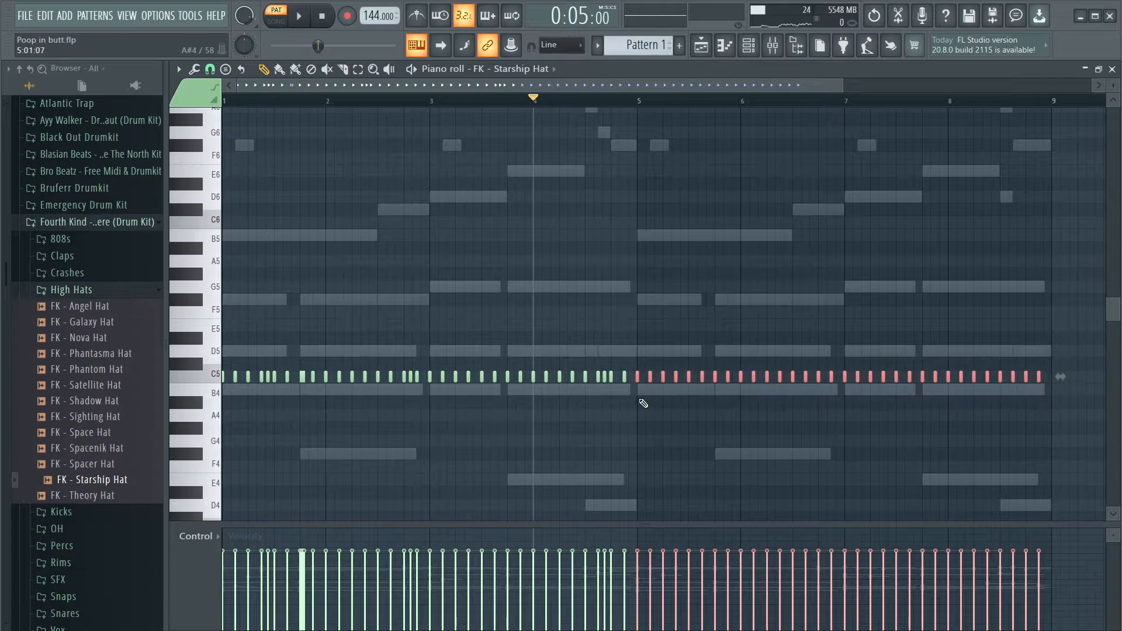
key("Delete")
left_click_drag(693, 320, 216, 422)
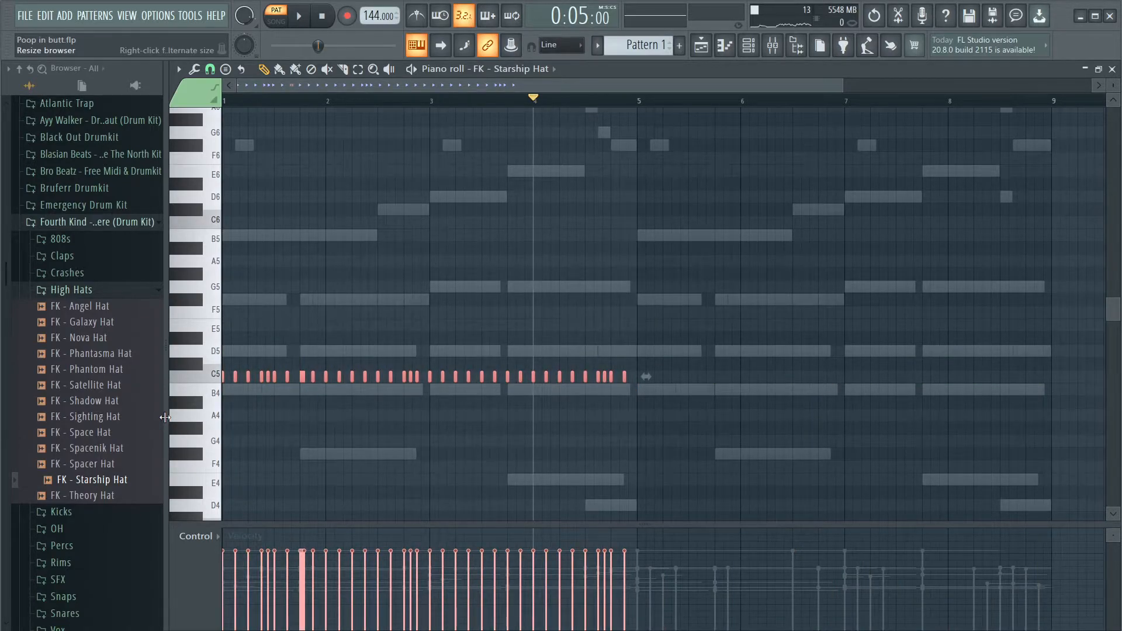
key("ctrl+b")
left_click_drag(630, 381, 638, 384)
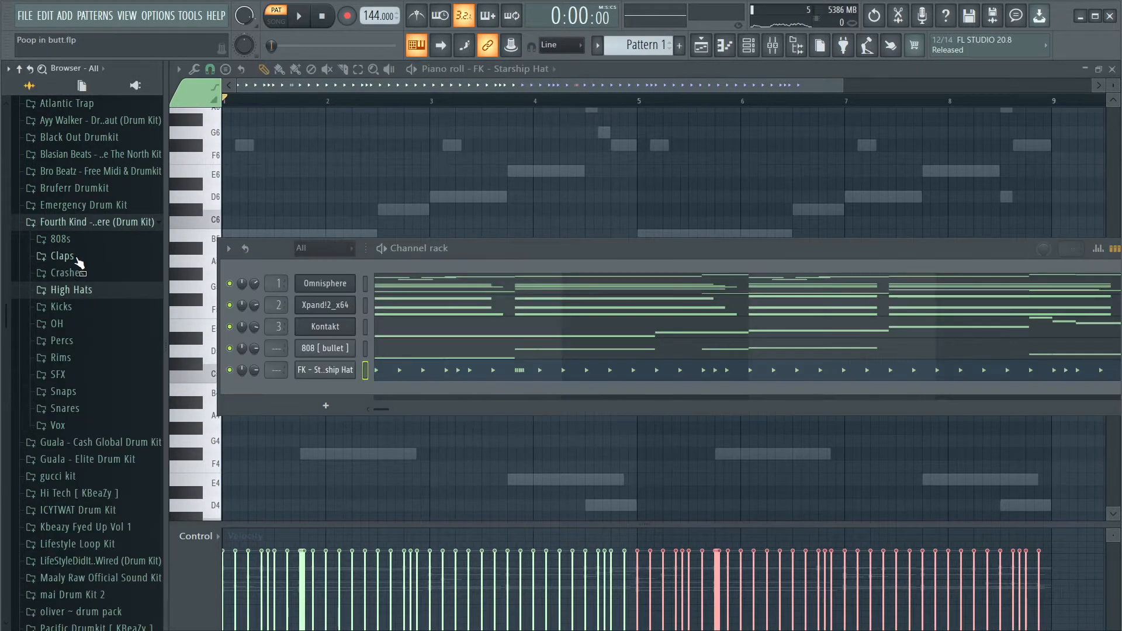
Audition claps from the Fourth Kind drum kit over the pattern and add FK - Outta Here Clap as a new channel
left_click(76, 257)
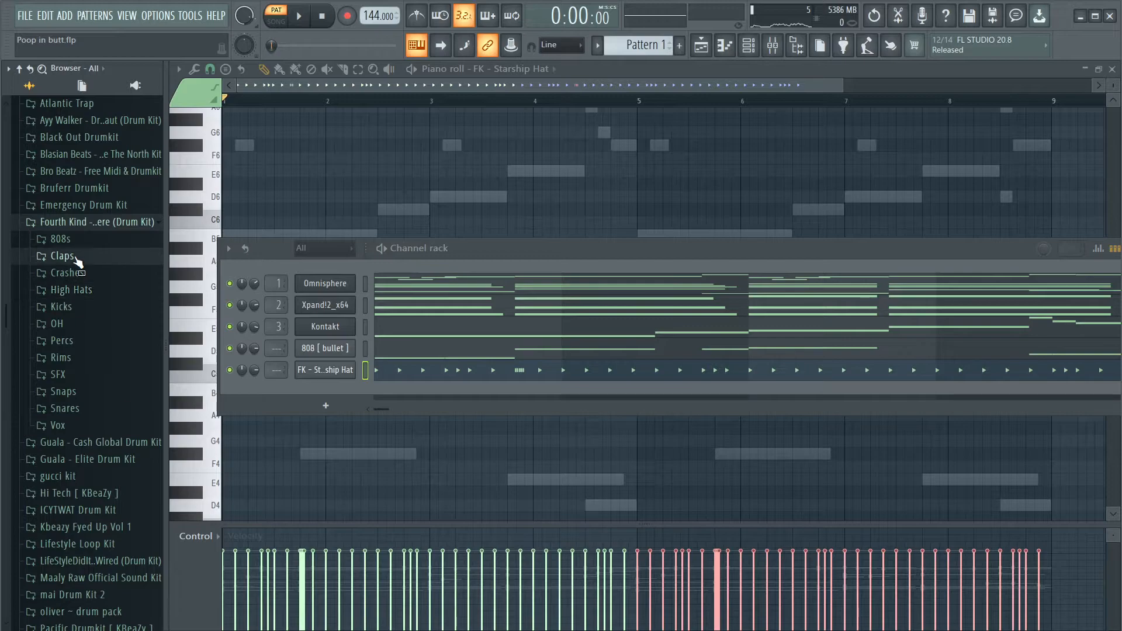
left_click(93, 321)
key("space")
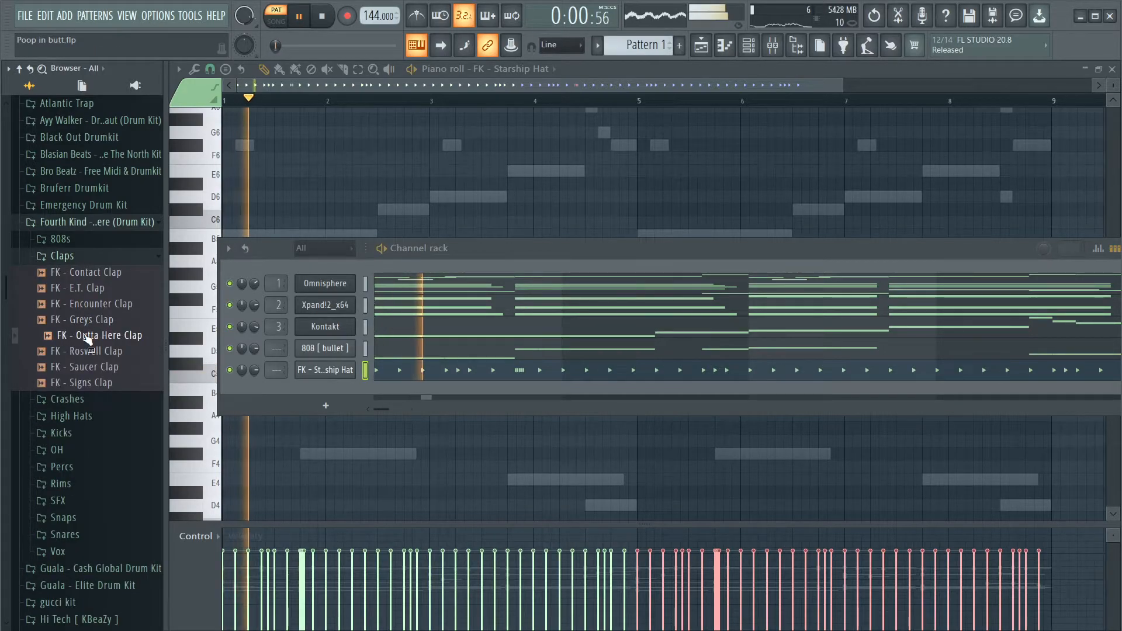
left_click(94, 336)
left_click_drag(94, 336, 327, 391)
Place FK - Outta Here Clap on step 9 of each of bars 1 to 4 and listen to the pattern
left_click(474, 391)
left_click(660, 391)
left_click(847, 391)
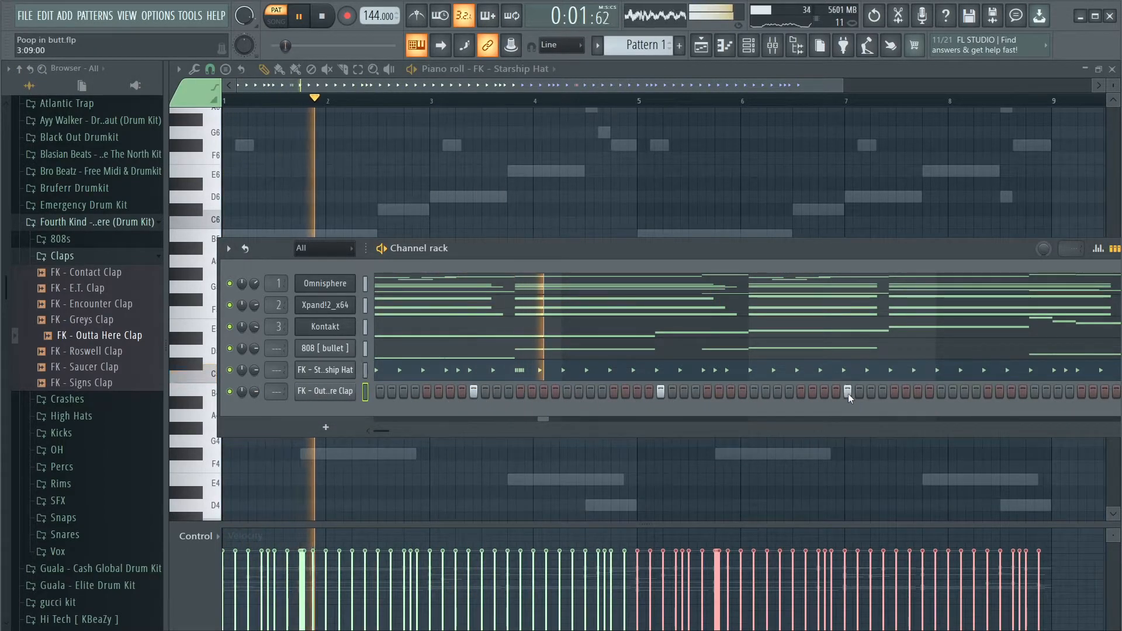
left_click(1034, 391)
left_click_drag(784, 250, 735, 247)
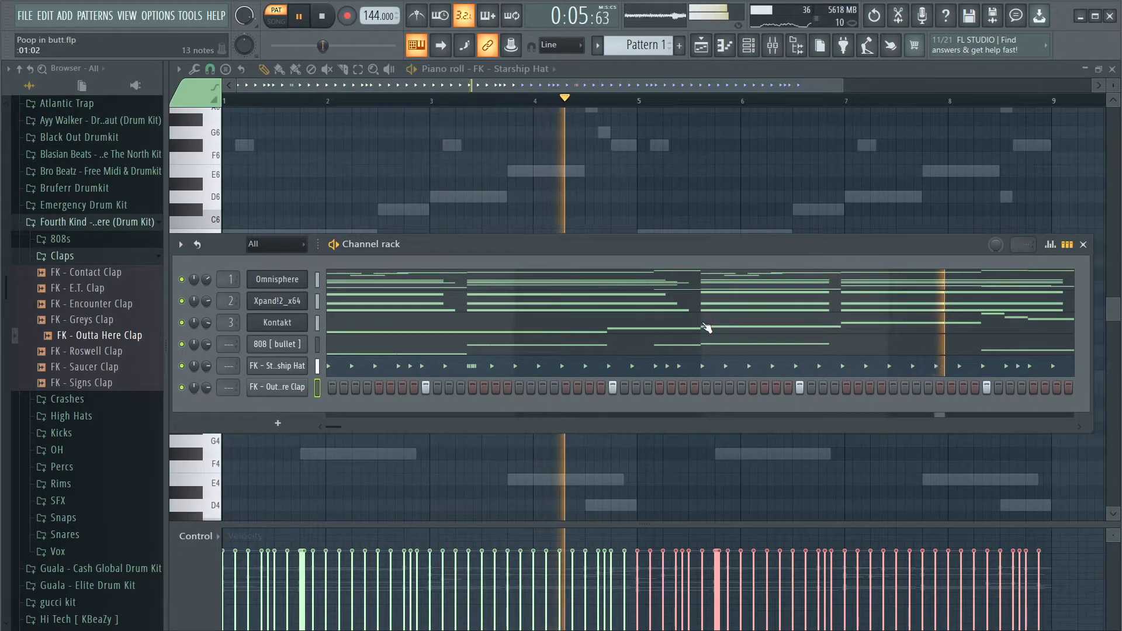
key("space")
key("space")
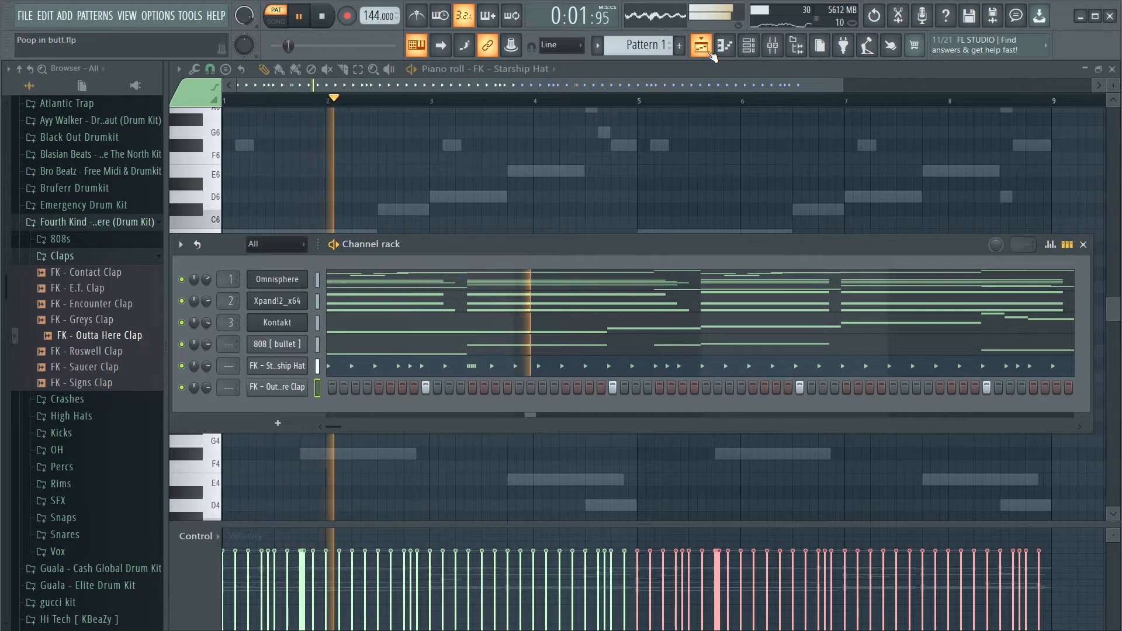
key("space")
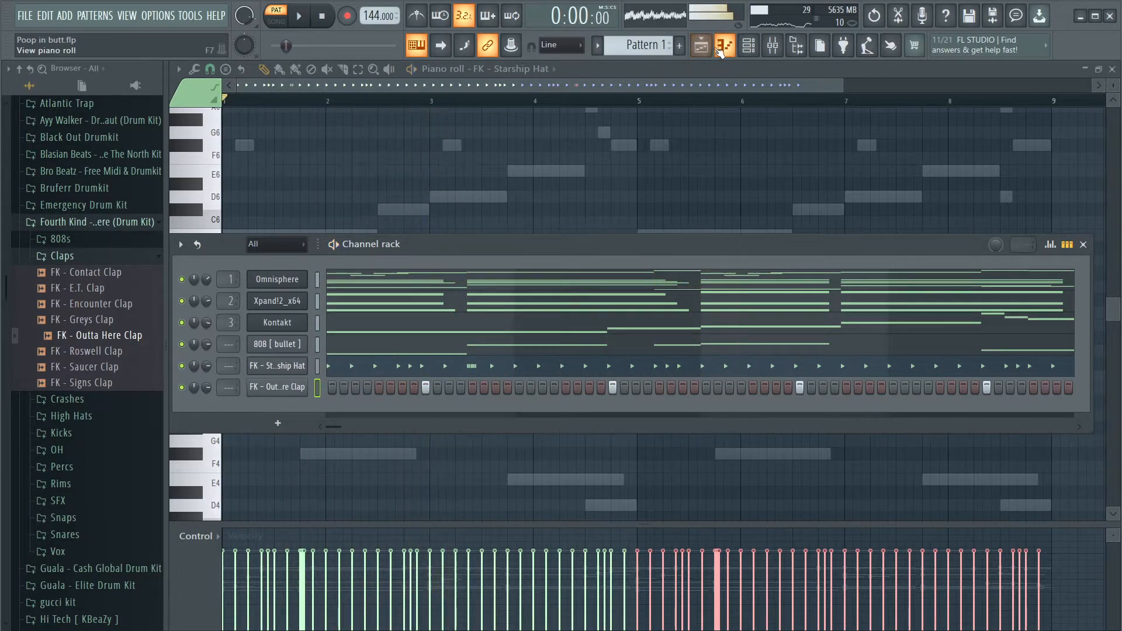
Duplicate the four-bar FK - Outta Here Clap pattern into bars 5 to 8 in the piano roll
left_click(725, 46)
left_click_drag(669, 347, 47, 413)
key("ctrl+b")
left_click_drag(591, 377, 689, 371)
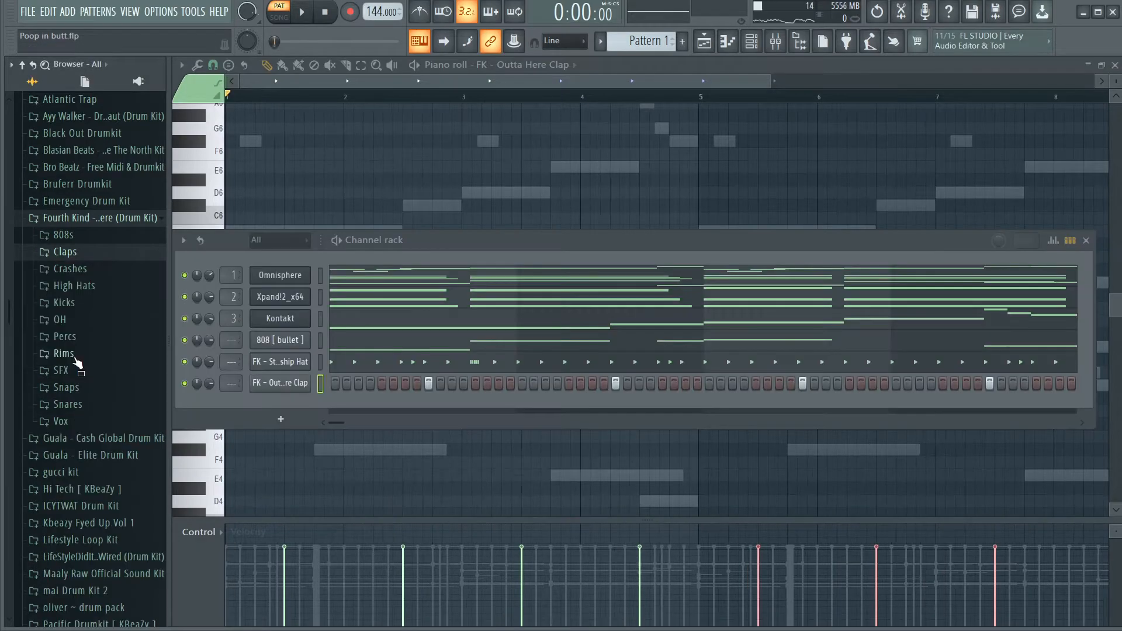
Audition snares from the Fourth Kind drum kit and add FK - Distant Snare as a new channel
scroll(76, 362, "up", 3)
left_click(73, 363)
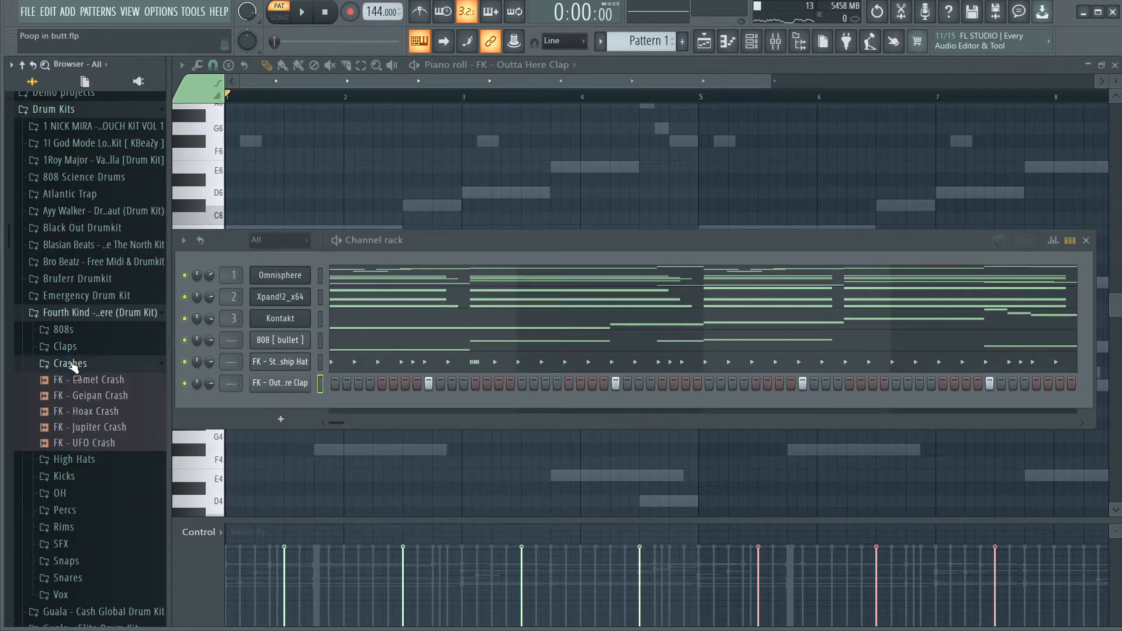
left_click(72, 363)
scroll(75, 368, "down", 2)
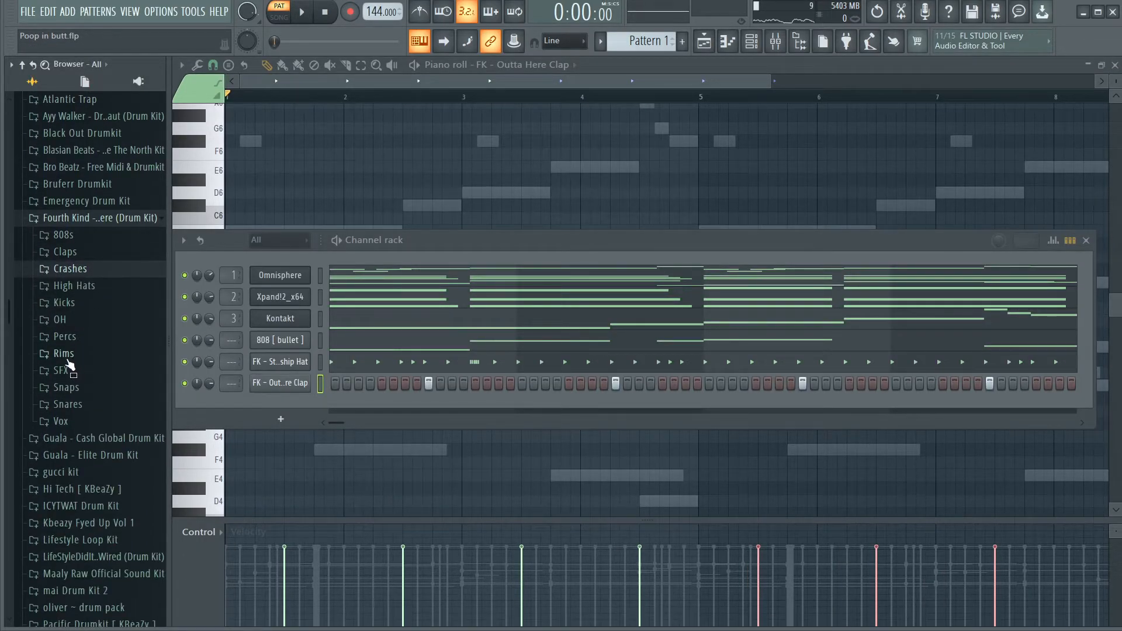
left_click(70, 406)
scroll(75, 406, "down", 3)
left_click(94, 337)
left_click(93, 321)
left_click(90, 305)
left_click(92, 287)
left_click_drag(92, 287, 273, 405)
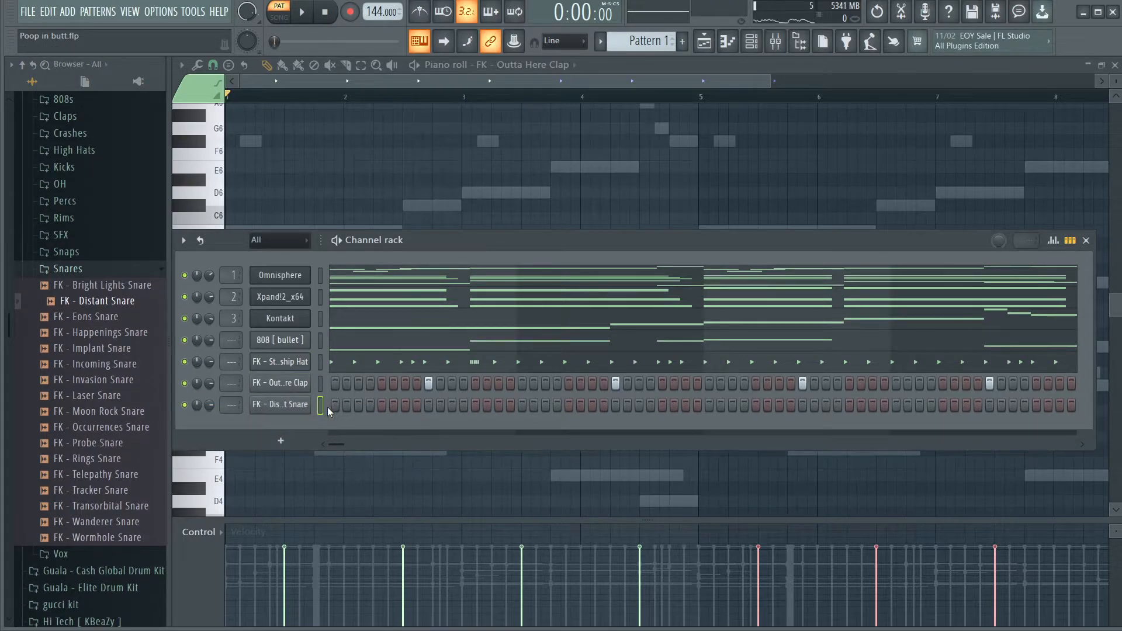
During playback, place FK - Distant Snare on step 15 of bars 1 and 3, step 11 of bar 2, and steps 3 and 11 of bar 4
key("space")
left_click(499, 404)
left_click(639, 405)
left_click(873, 404)
left_click(920, 404)
left_click(1013, 405)
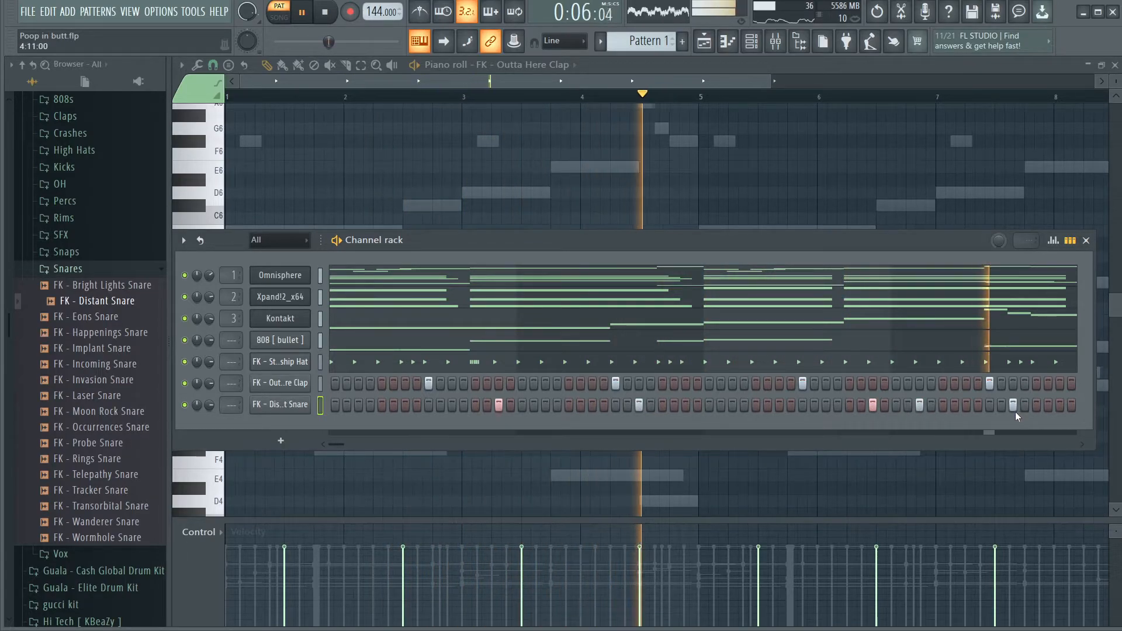
key("space")
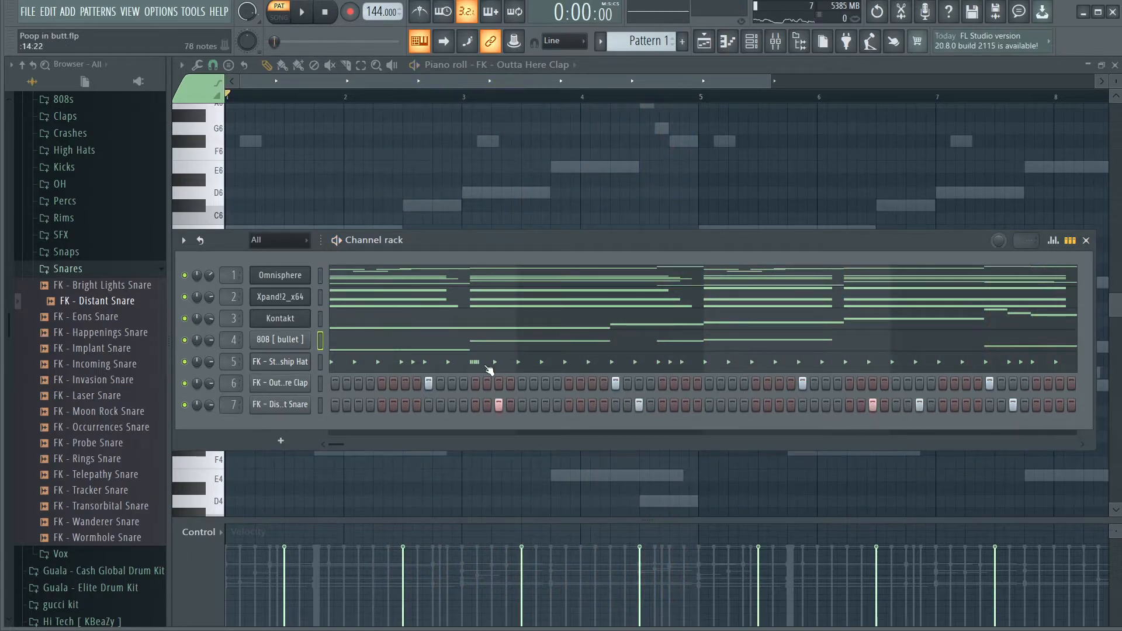
Raise the 808 [ bullet ] channel's volume multiplier to about 103% in its level adjustments and listen to the pattern
left_click(280, 339)
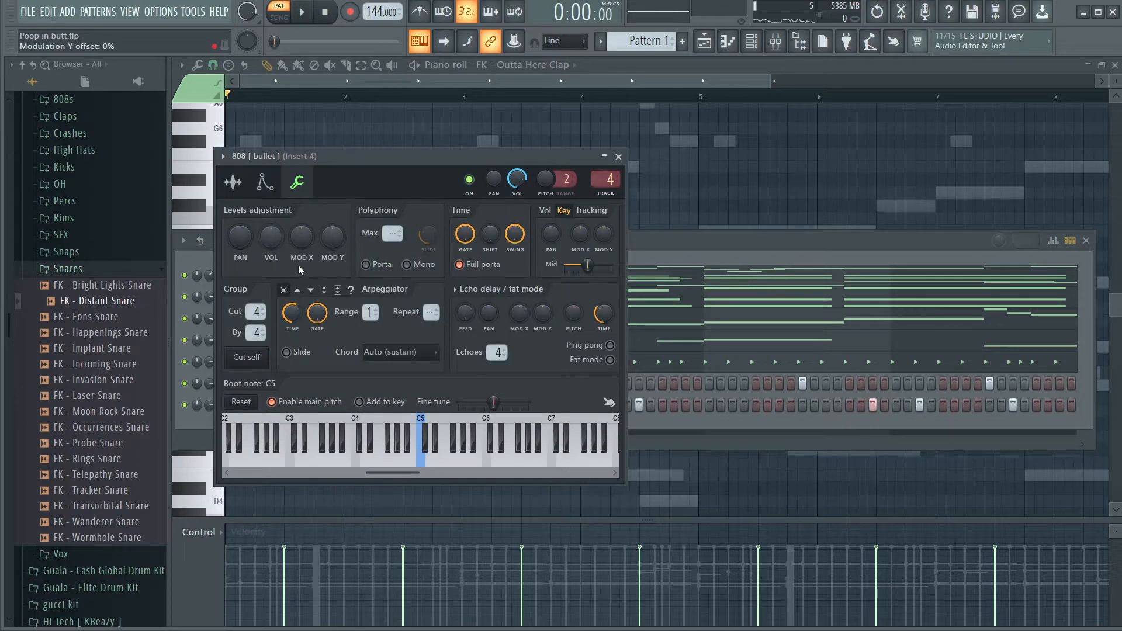
left_click(266, 184)
left_click(299, 186)
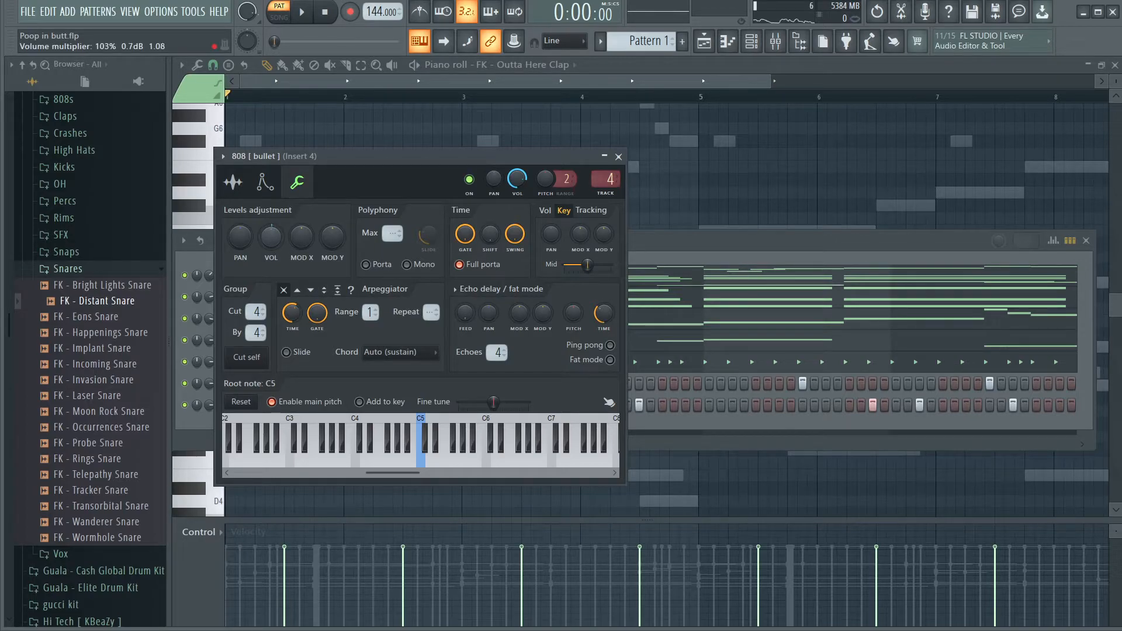
left_click(678, 243)
key("space")
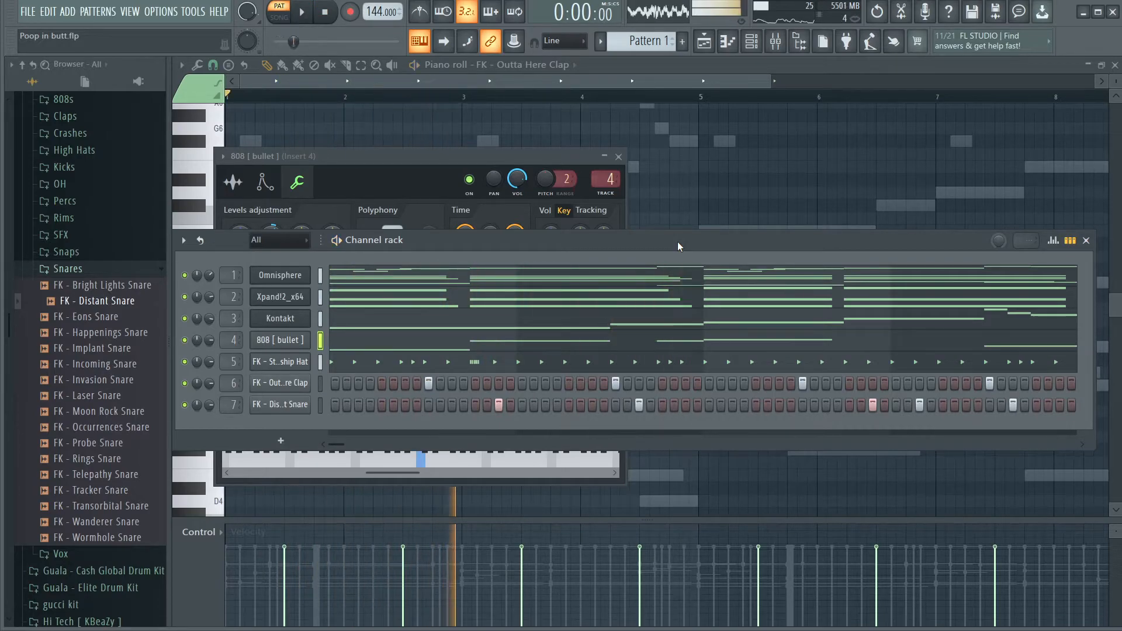
key("space")
Browse the percs in the Fourth Kind drum kit and add FK - Uranus Perc as a new channel
left_click(87, 271)
scroll(89, 278, "up", 2)
left_click(85, 297)
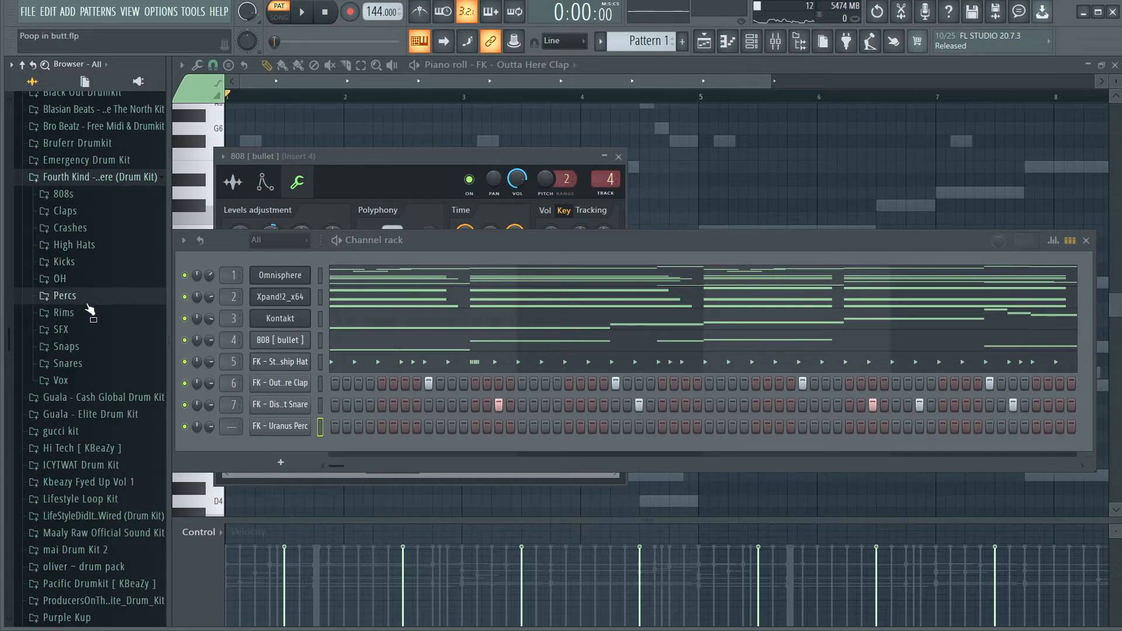
left_click(92, 299)
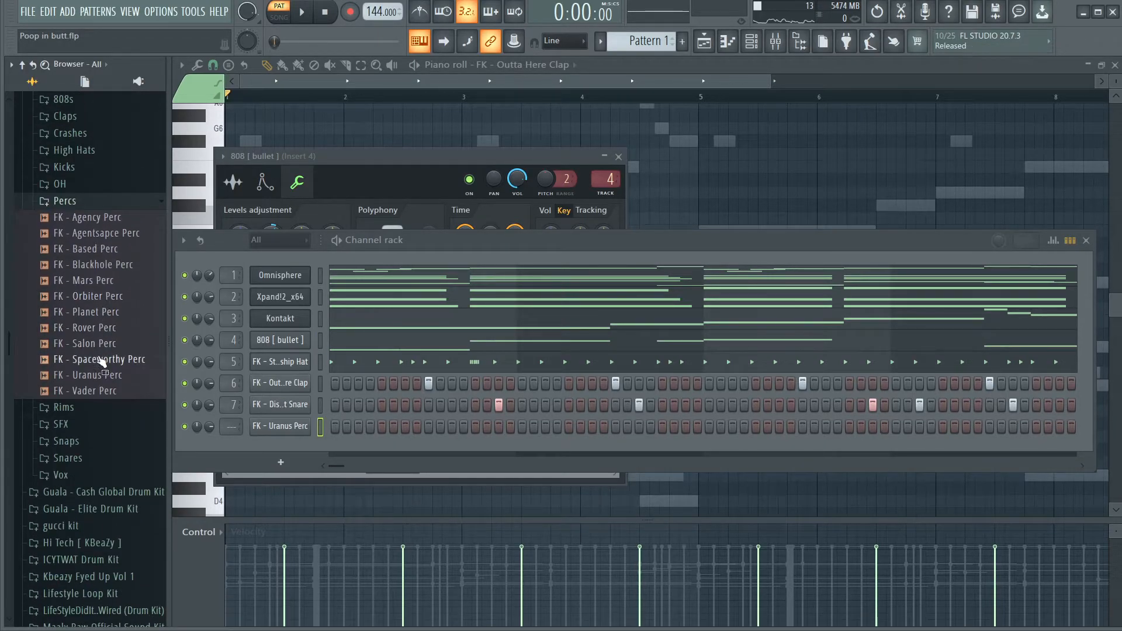
left_click_drag(92, 380, 277, 435)
Place FK - Uranus Perc on step 5 of bars 1, 3 and 4 while listening to the pattern
left_click(382, 426)
key("space")
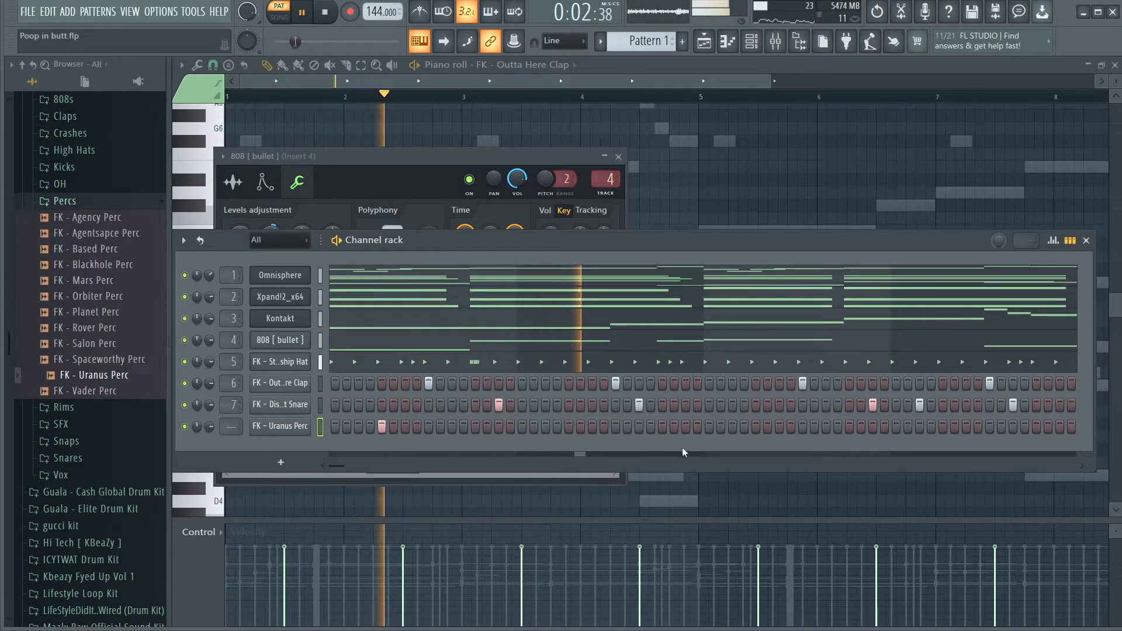
left_click(756, 427)
left_click(943, 427)
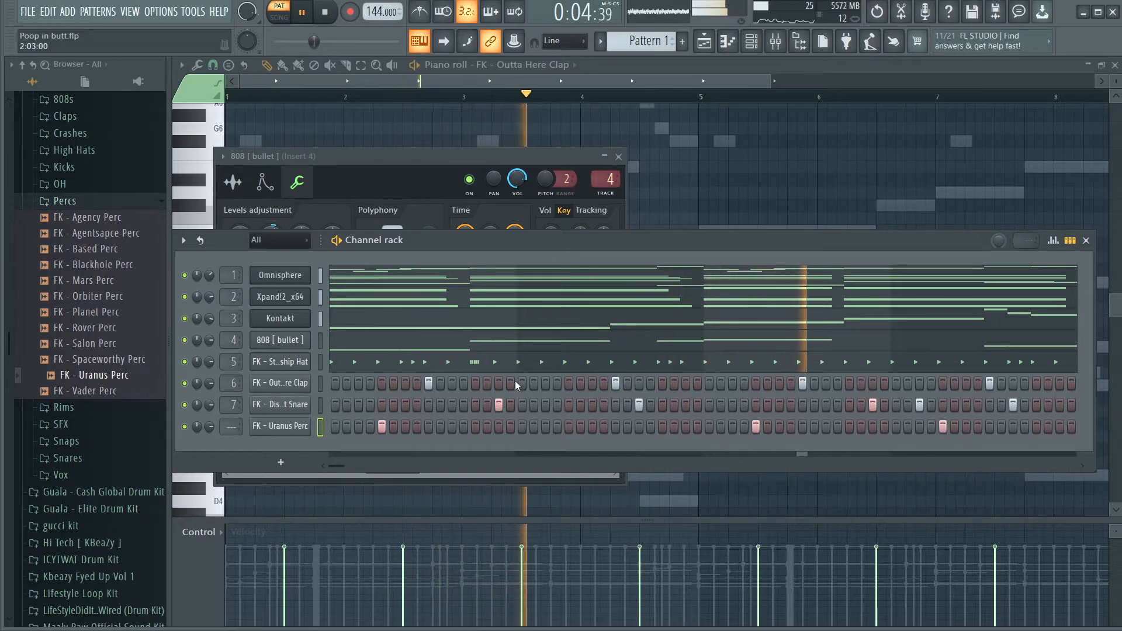
key("space")
Add FK - Meteor OH from the Fourth Kind drum kit's open hats as a new channel
left_click(60, 183)
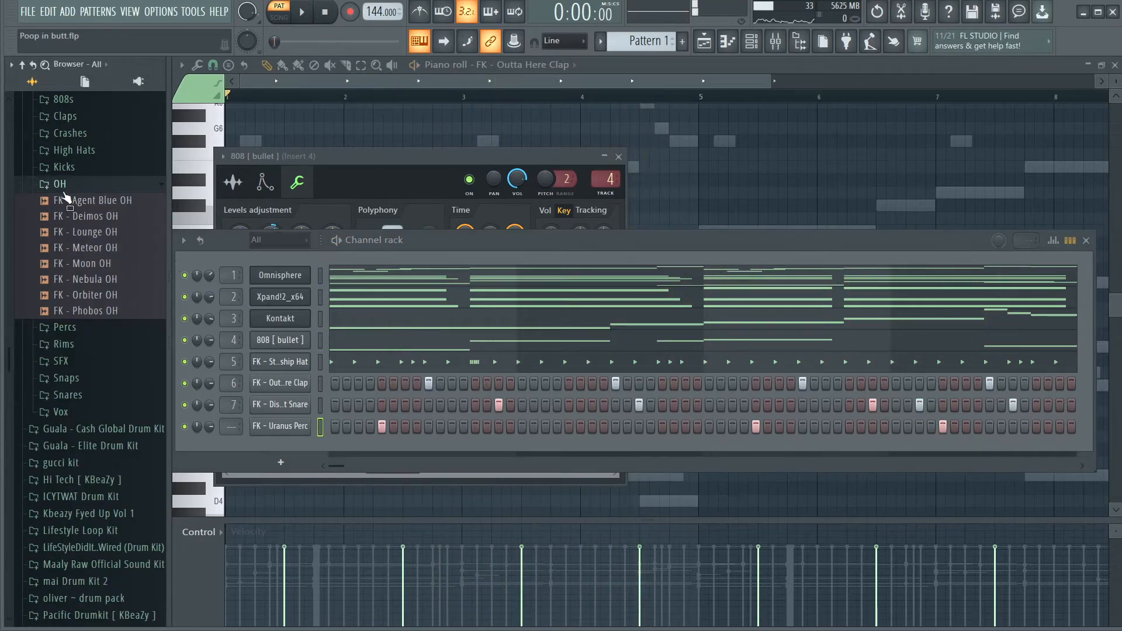
left_click_drag(93, 233, 286, 446)
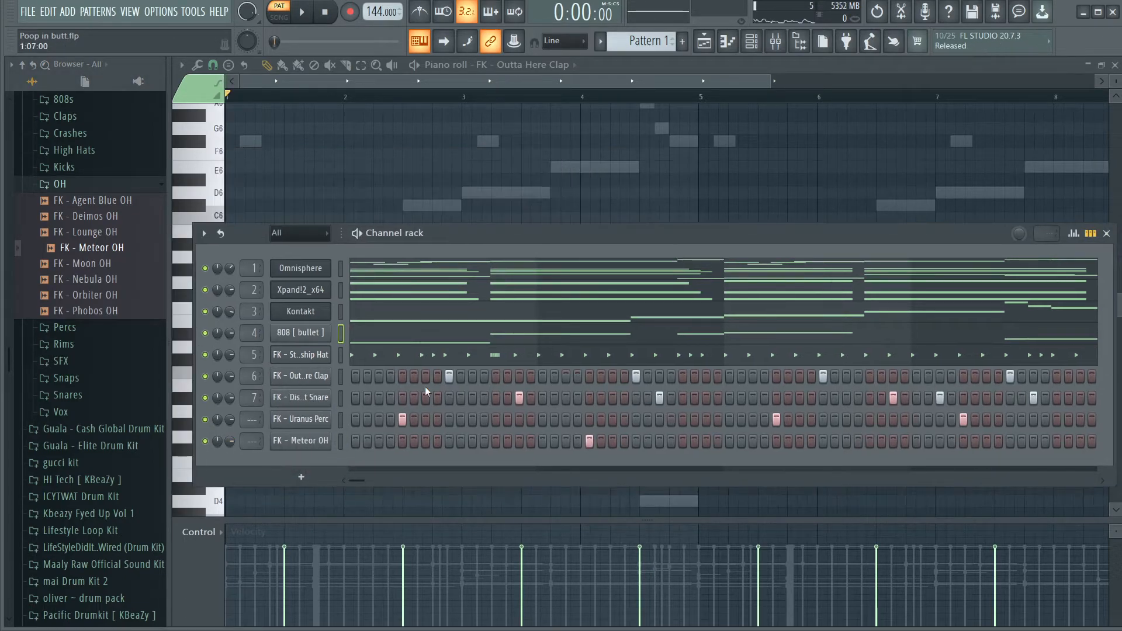
Reverse the FK - Meteor OH sample, set its fade-in to about 46%, and listen to the pattern
left_click(325, 443)
left_click(405, 288)
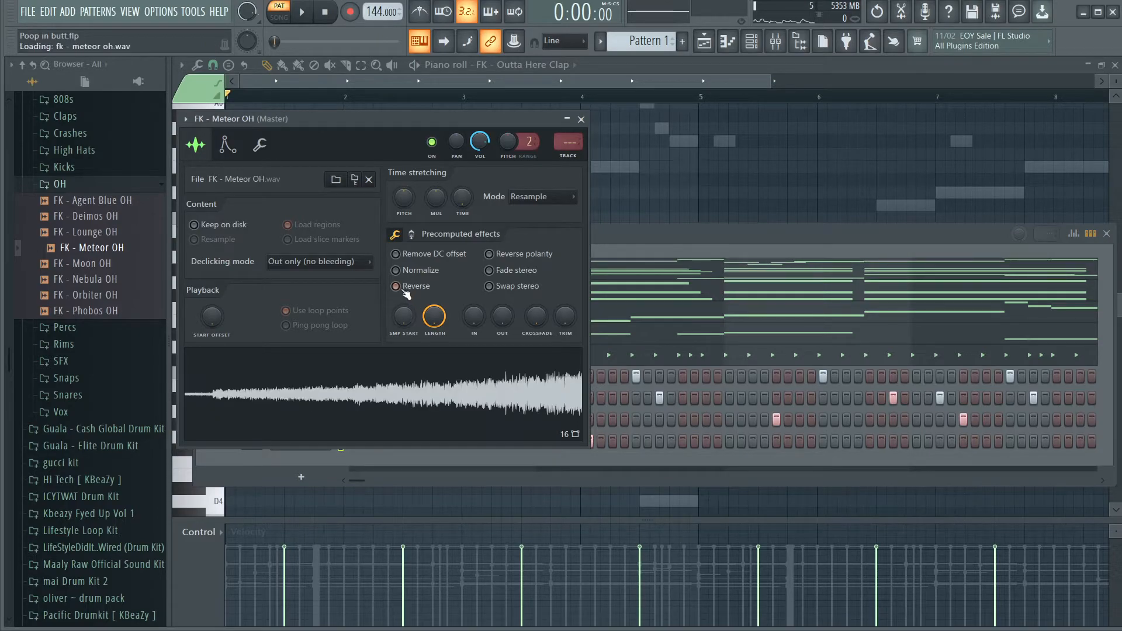
left_click_drag(474, 316, 474, 289)
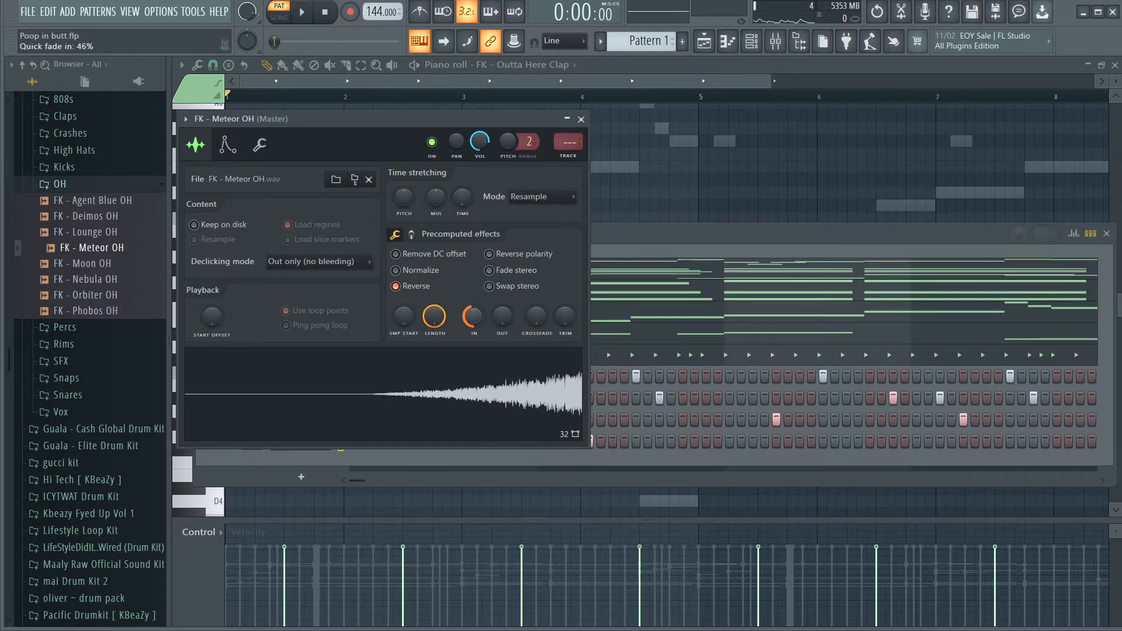
left_click(642, 236)
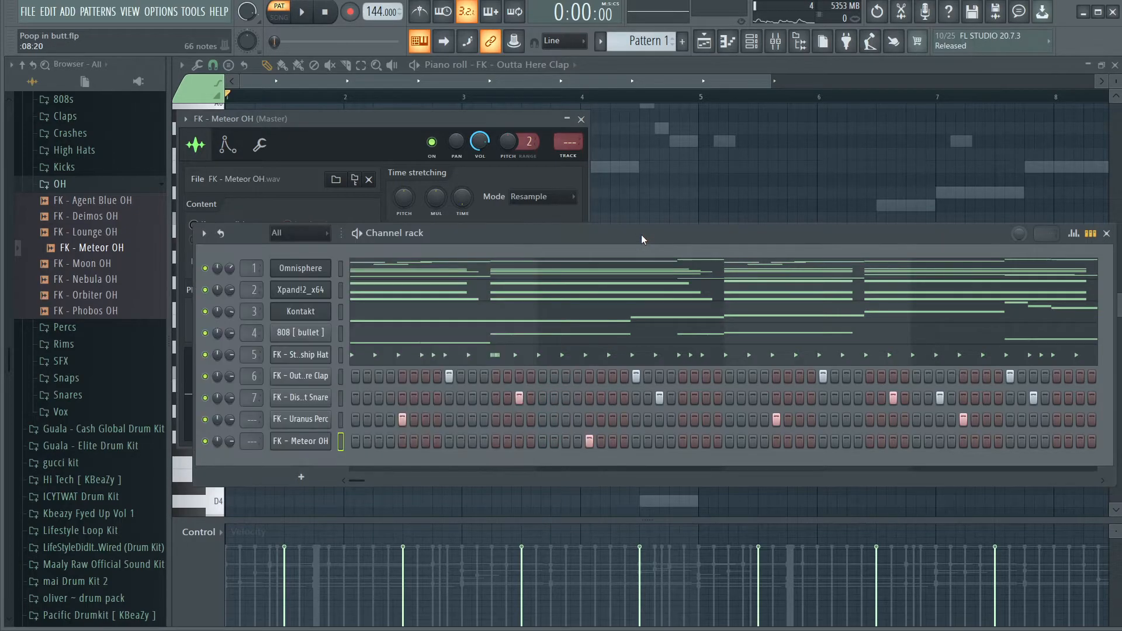
key("space")
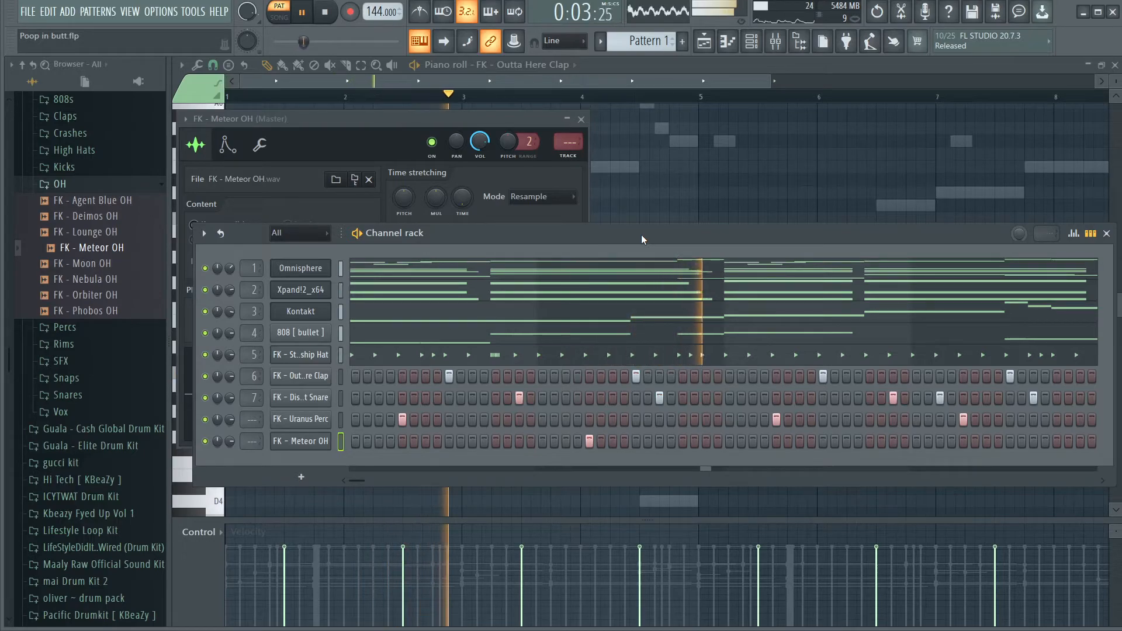
key("space")
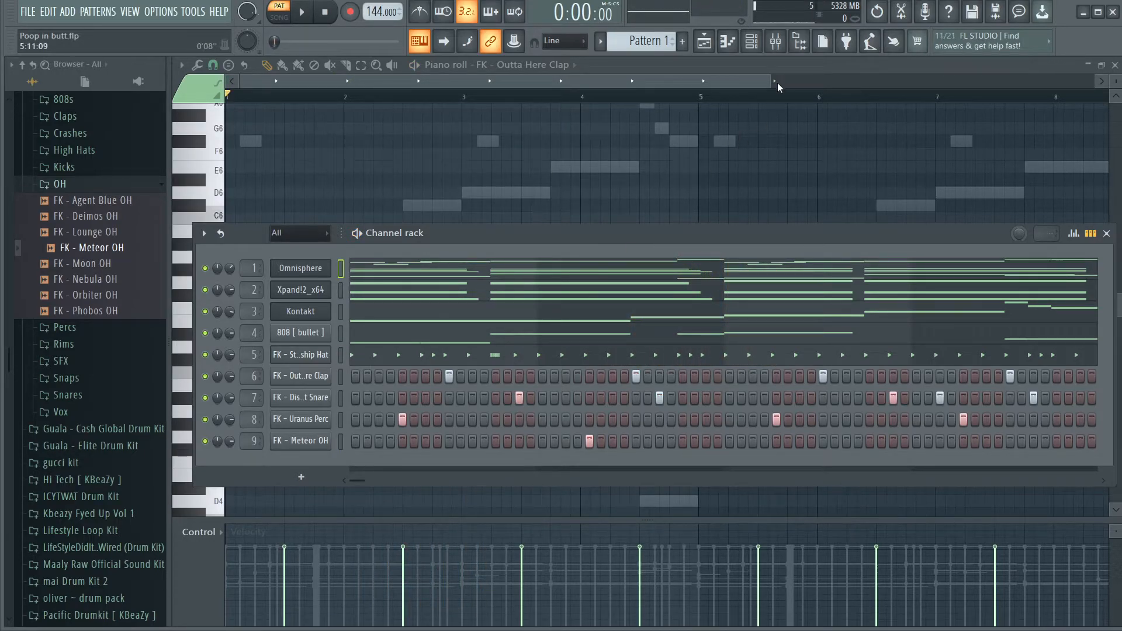
Load RC-20 Retro Color in the first effect slot of mixer Insert 1
left_click(775, 41)
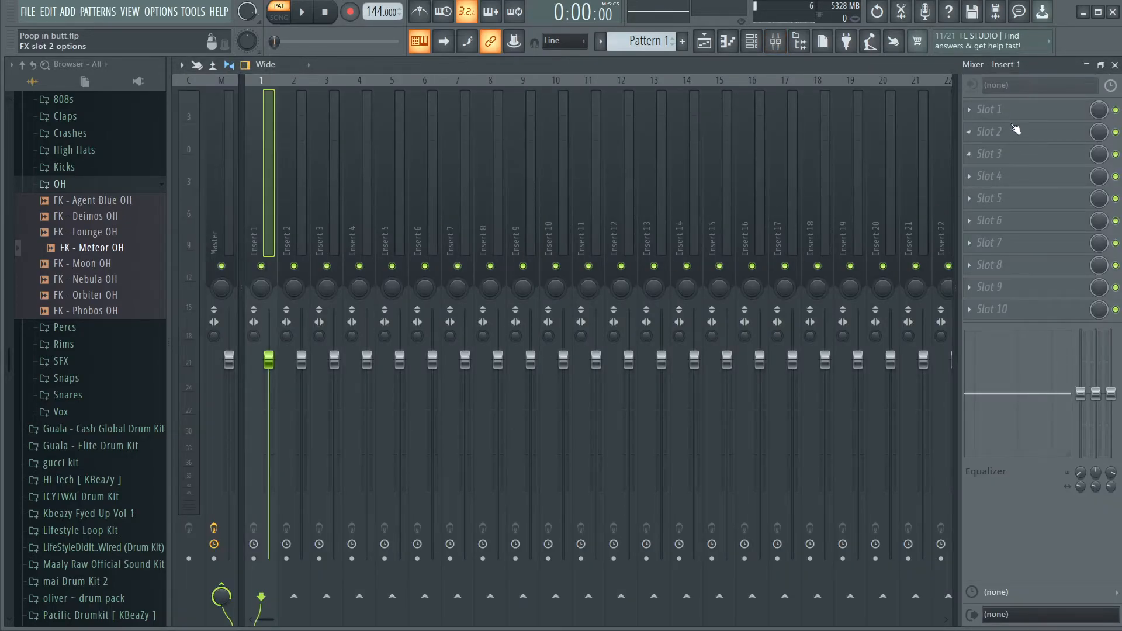
left_click(994, 110)
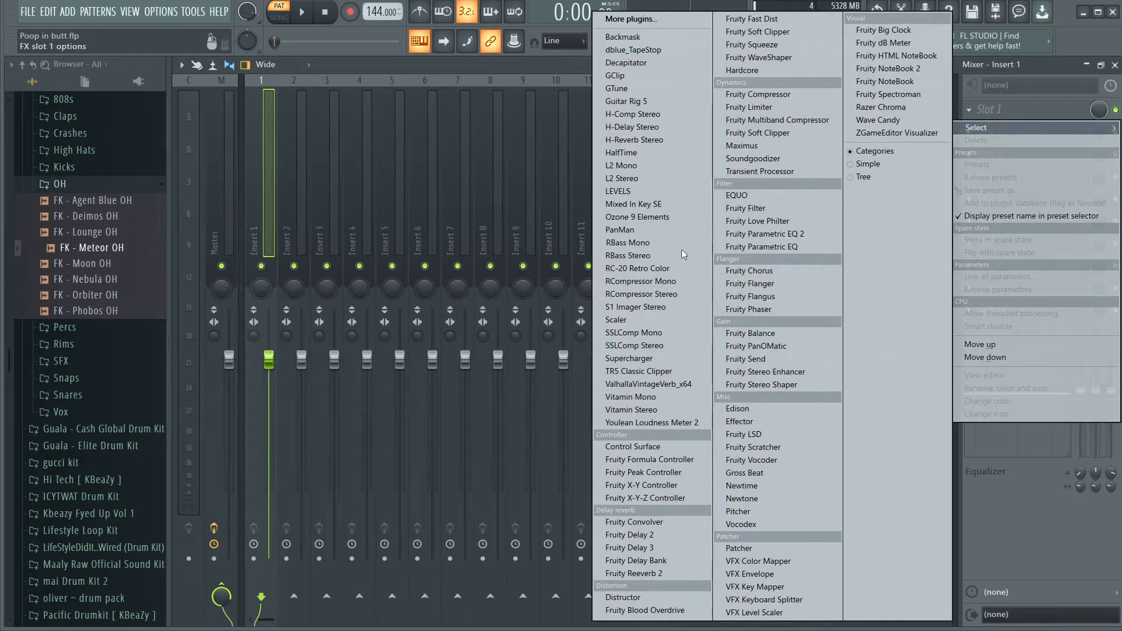
left_click(636, 269)
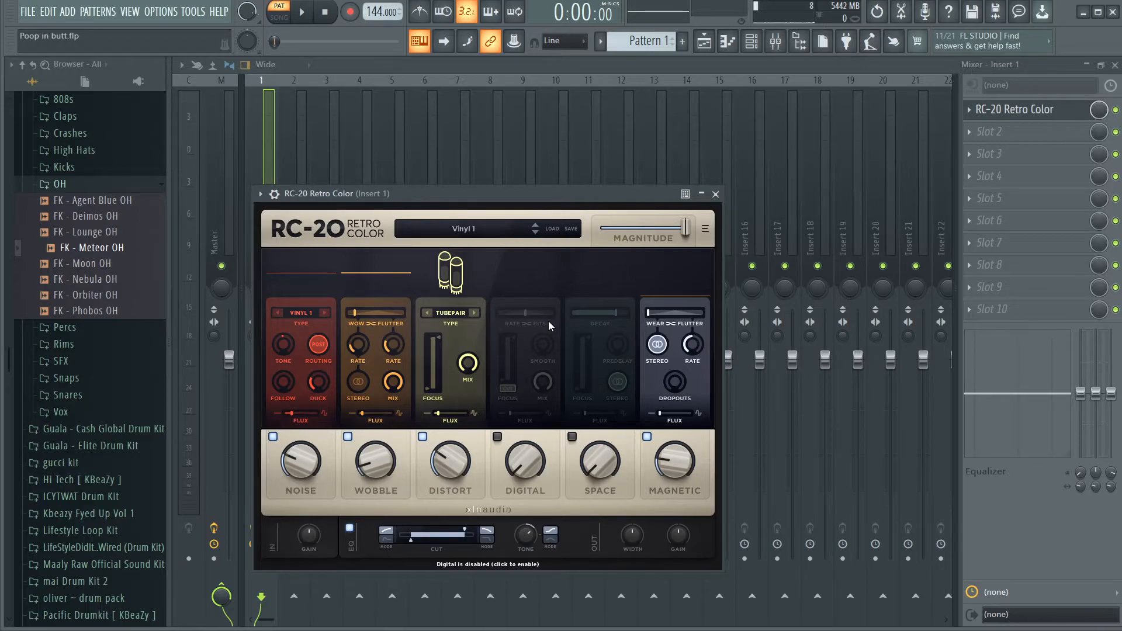
Disable RC-20's Noise and Magnetic modules, enable Space and raise its amount, and listen to the pattern
left_click(328, 452)
mouse_move(374, 452)
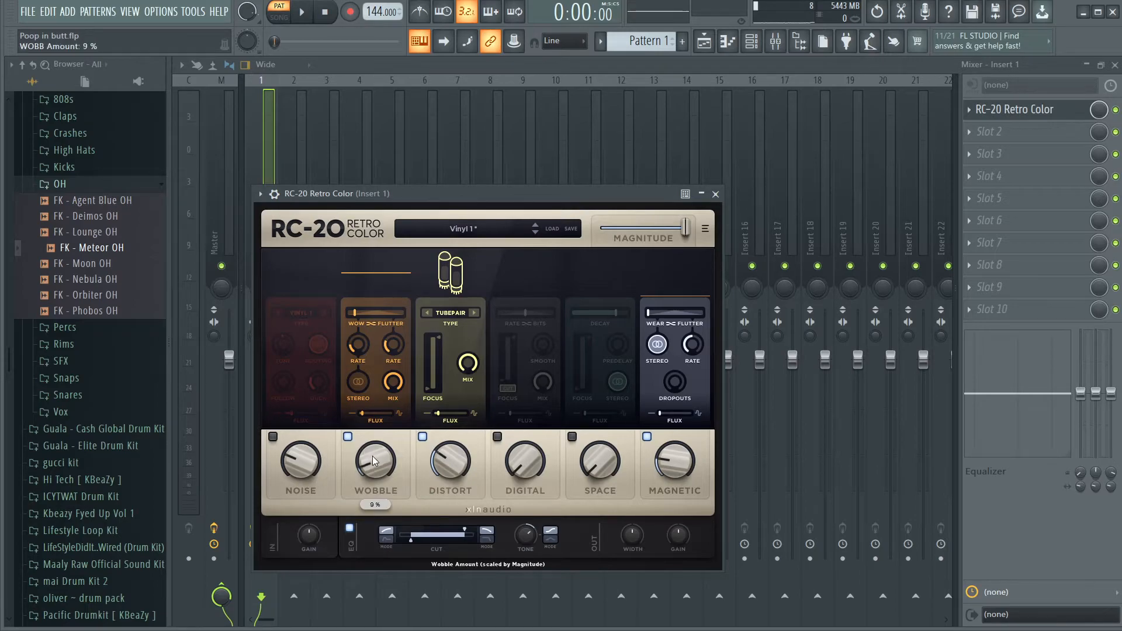
mouse_move(442, 465)
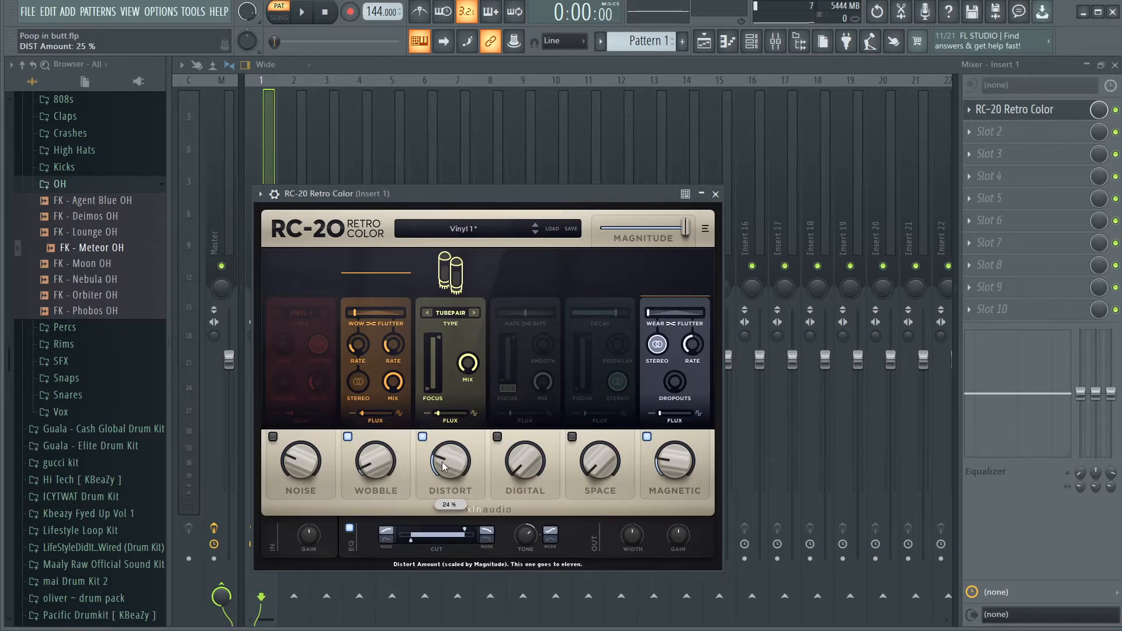
left_click(604, 465)
left_click(647, 437)
left_click_drag(602, 468, 595, 453)
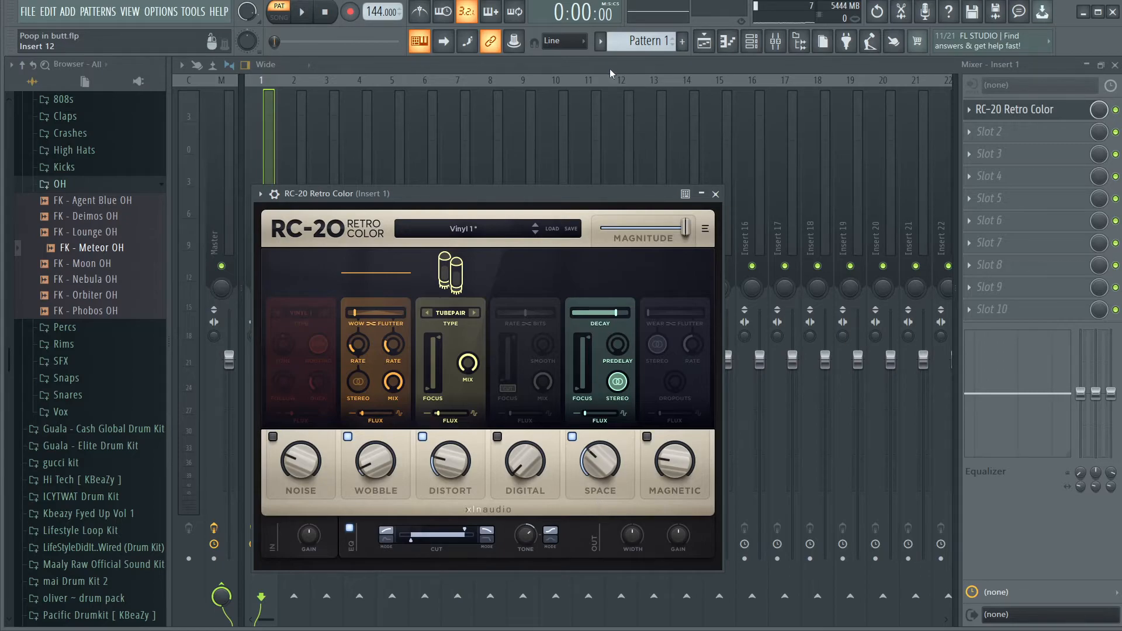
key("Escape")
key("space")
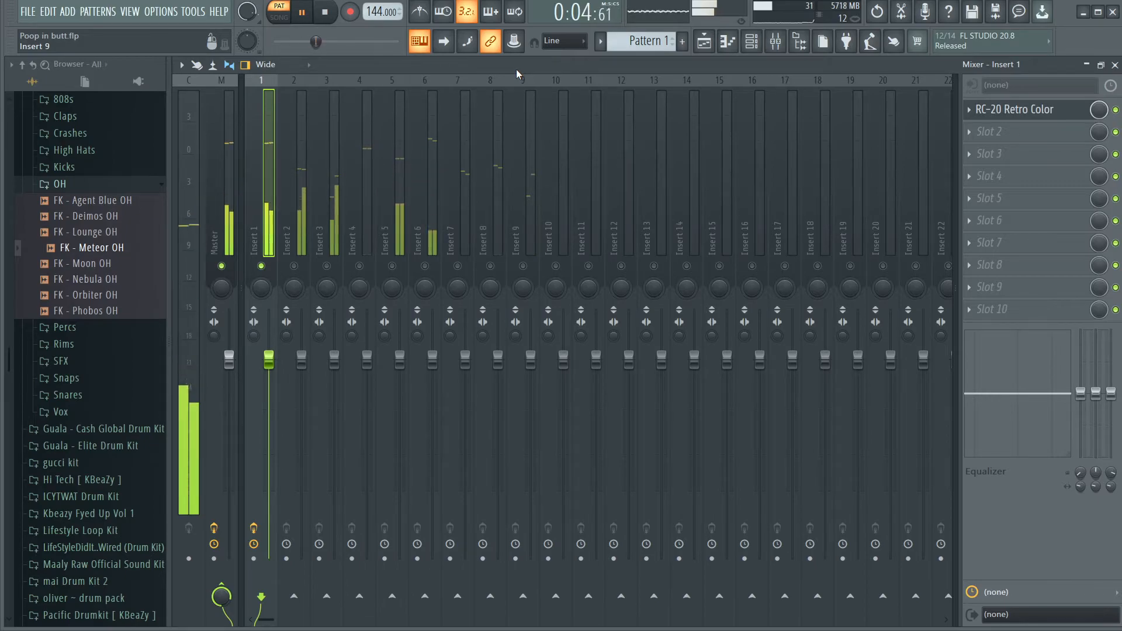
key("space")
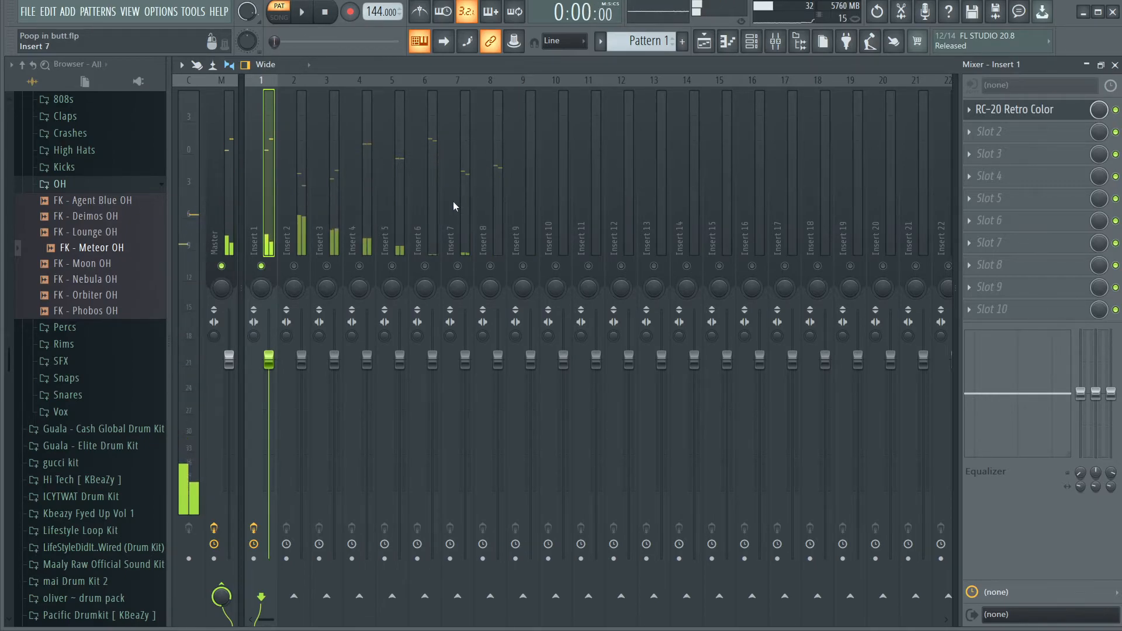
Add Fruity Reeverb 2 to mixer Insert 3 with room size 68, a wet level of 96% and a reduced dry level
left_click(331, 245)
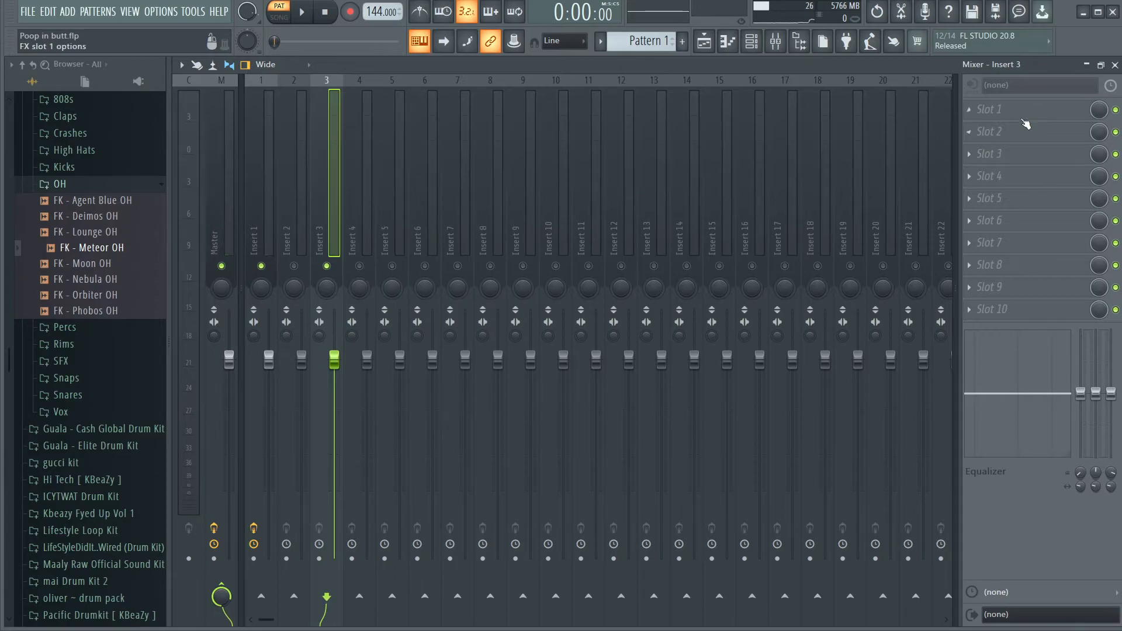
left_click(1024, 122)
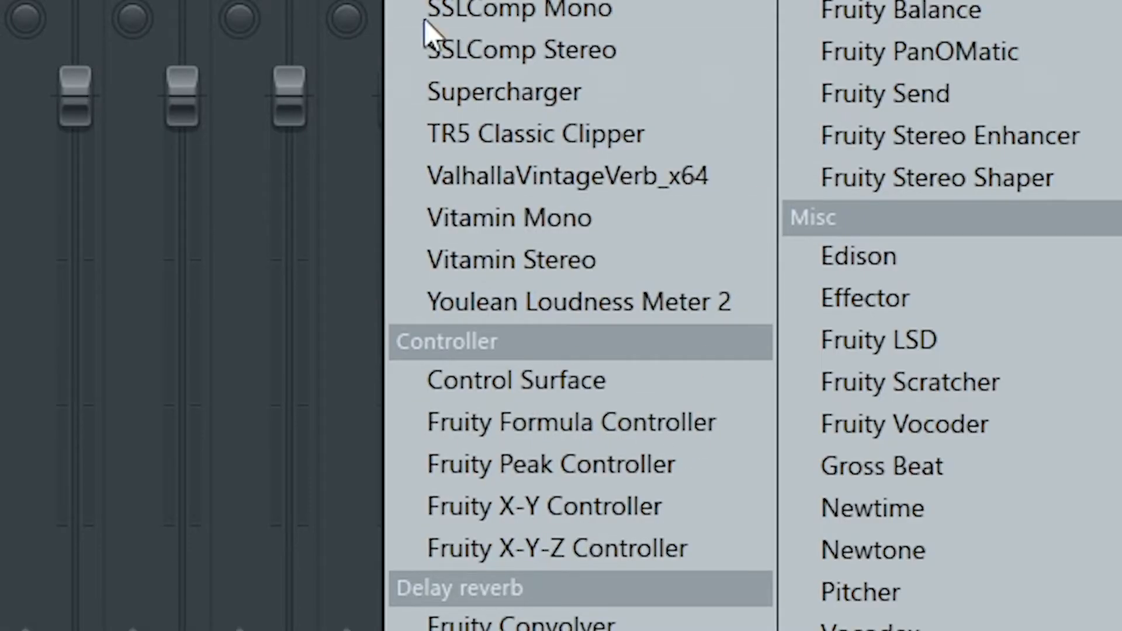
left_click(596, 544)
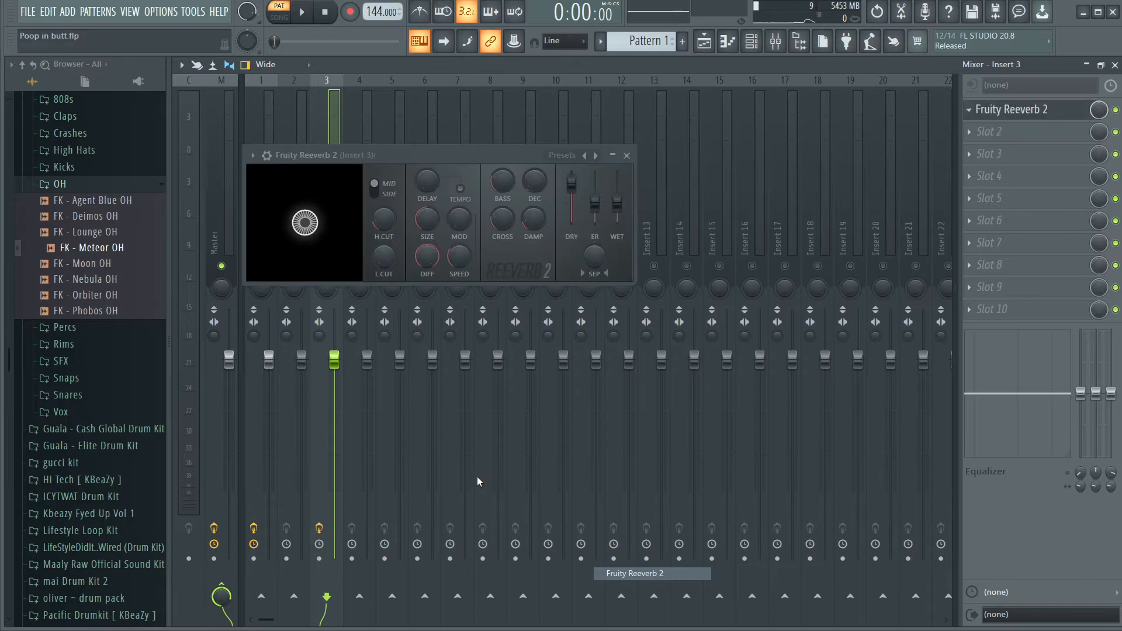
left_click_drag(427, 219, 427, 203)
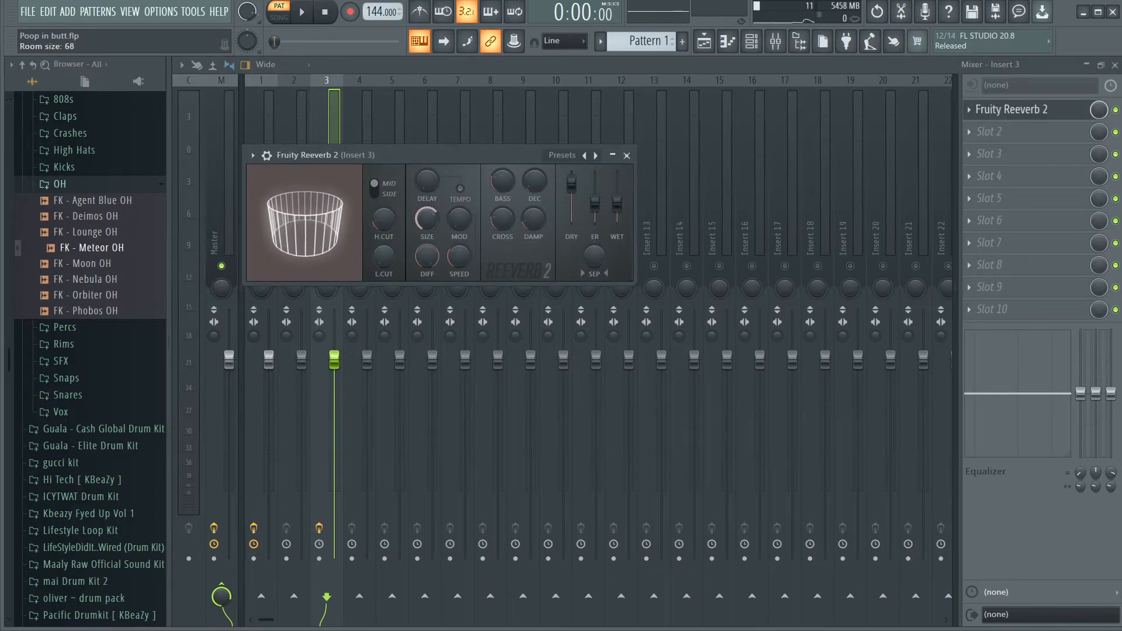
left_click_drag(572, 183, 617, 185)
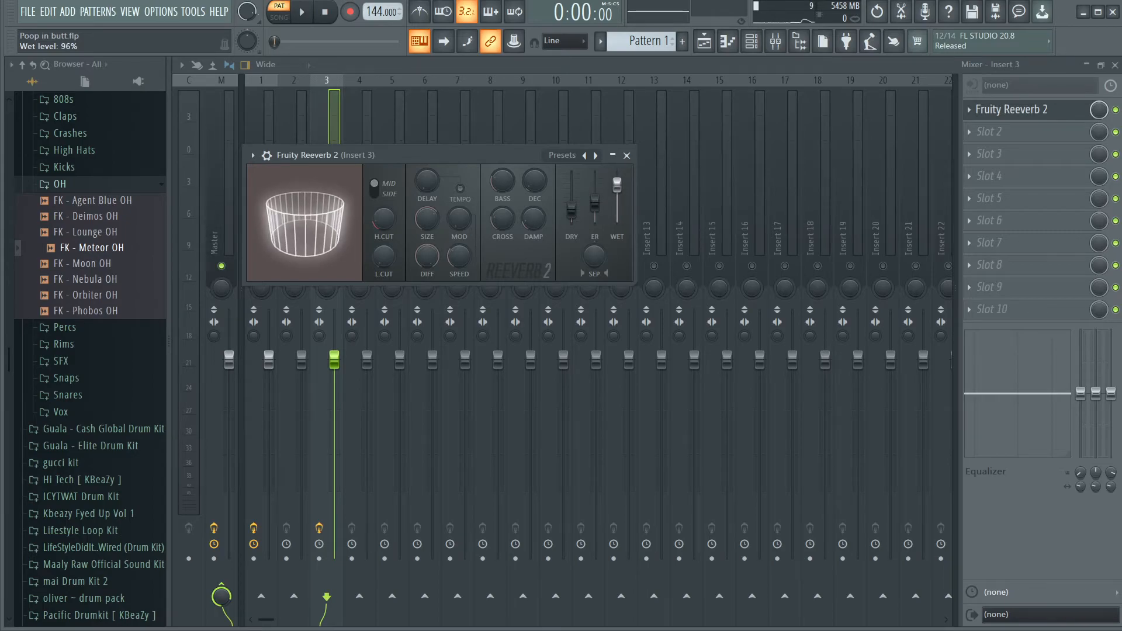
left_click(627, 155)
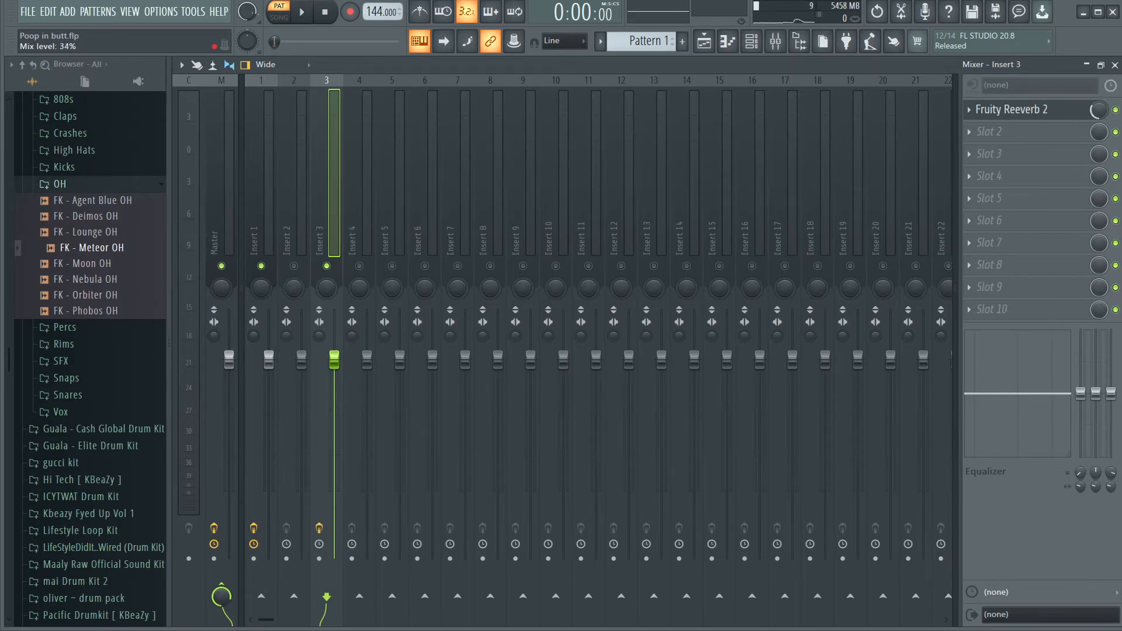
Listen to the pattern with Fruity Reeverb 2 on Insert 3 and adjust the effect's mix level
key("space")
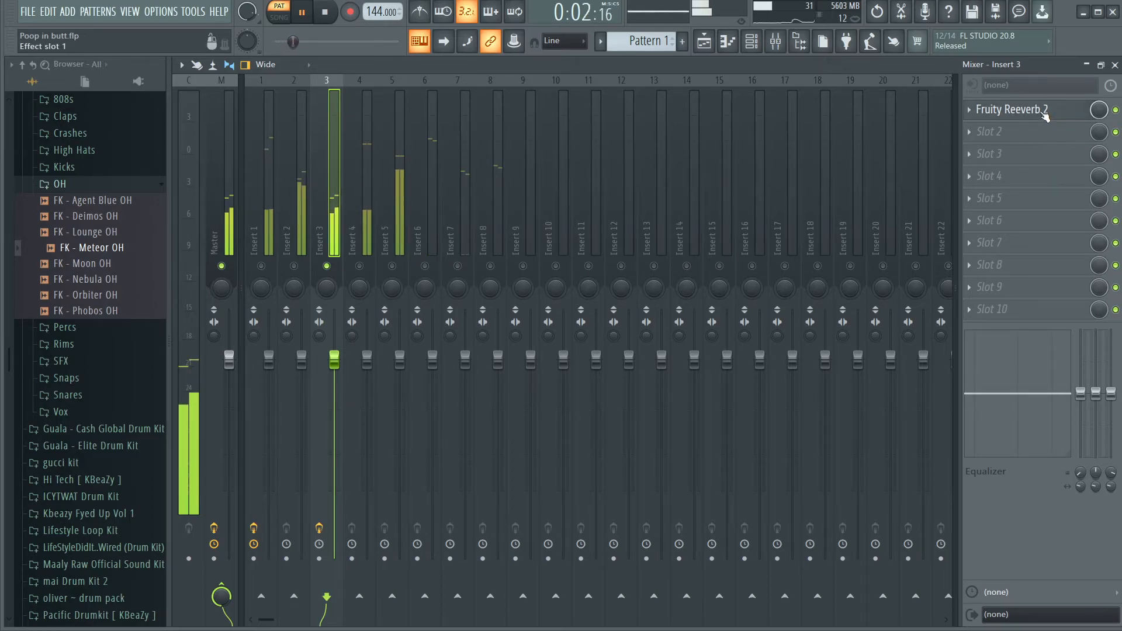
left_click(1085, 112)
key("space")
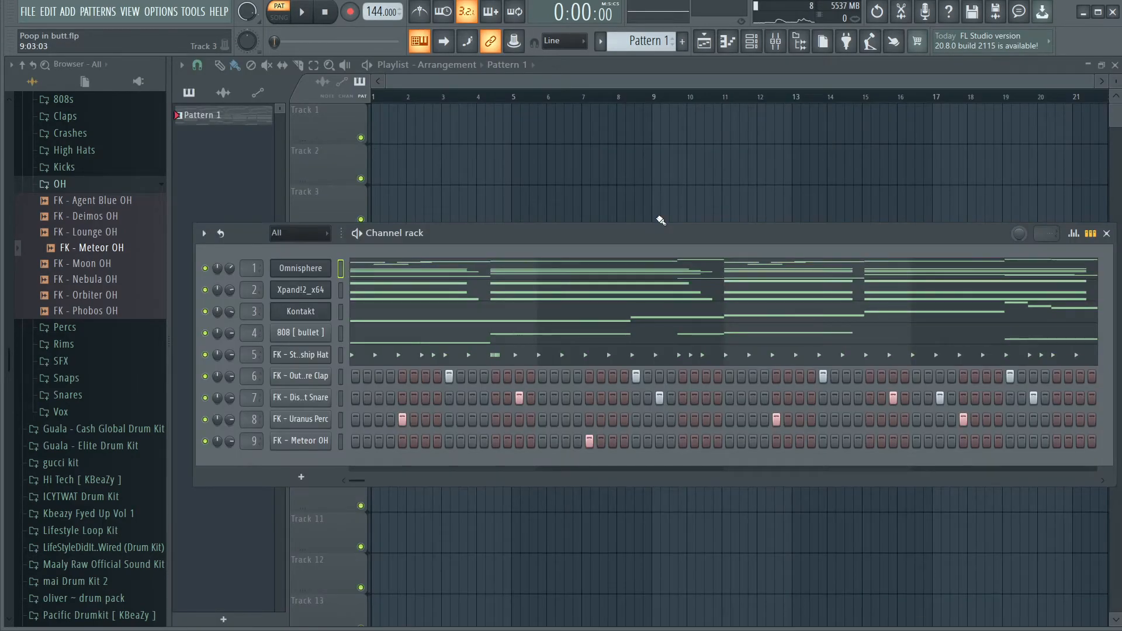
Split Pattern 1 by channel and place all nine resulting patterns on playlist tracks 1 to 9 from bar 1
key("F6")
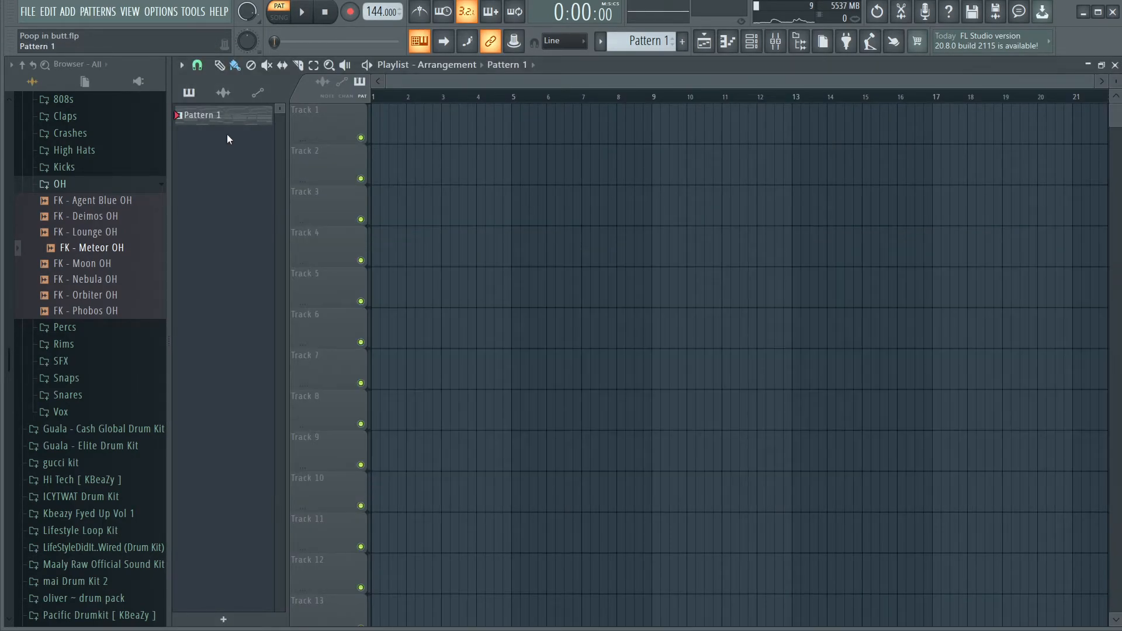
right_click(214, 121)
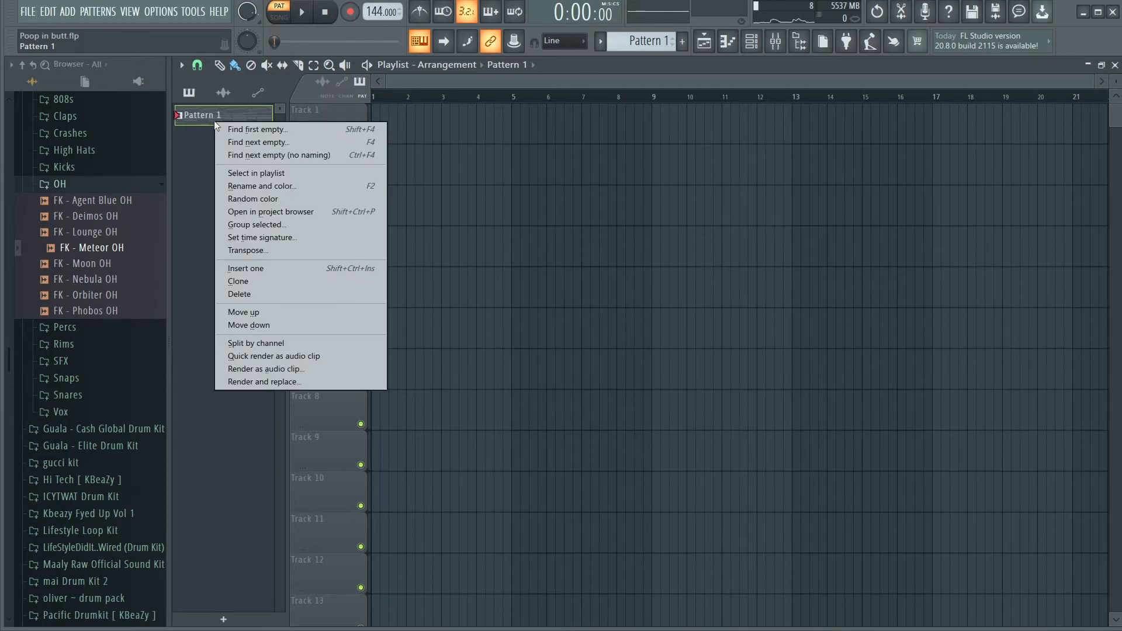
left_click(267, 343)
left_click_drag(234, 139, 226, 276)
left_click_drag(215, 125, 373, 132)
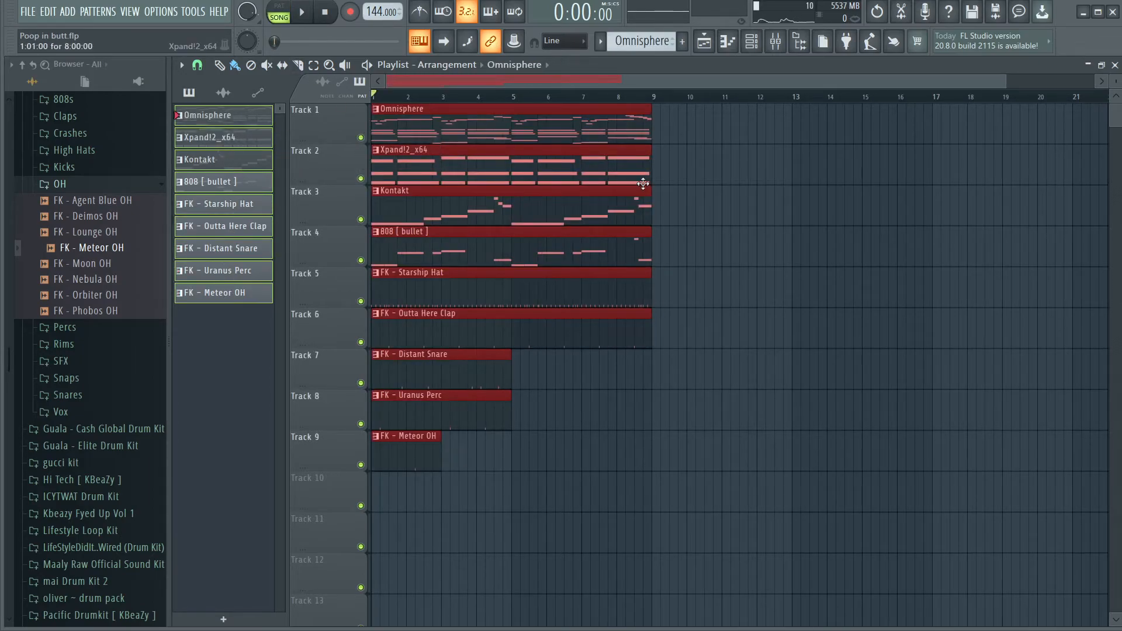
Repeat the clips up to bar 33, keeping only Omnisphere in bars 1–8 and only Omnisphere with Kontakt in bars 9–16
key("ctrl+b")
key("ctrl+b")
key("ctrl+b")
scroll(642, 183, "down", 3)
right_click(444, 170)
right_click(534, 339)
Extend the arrangement past bar 33 with repeated Omnisphere and drum clips, trimming the Starship Hat and Outta Here Clap clips in bars 33–40
left_click(877, 126, "ctrl")
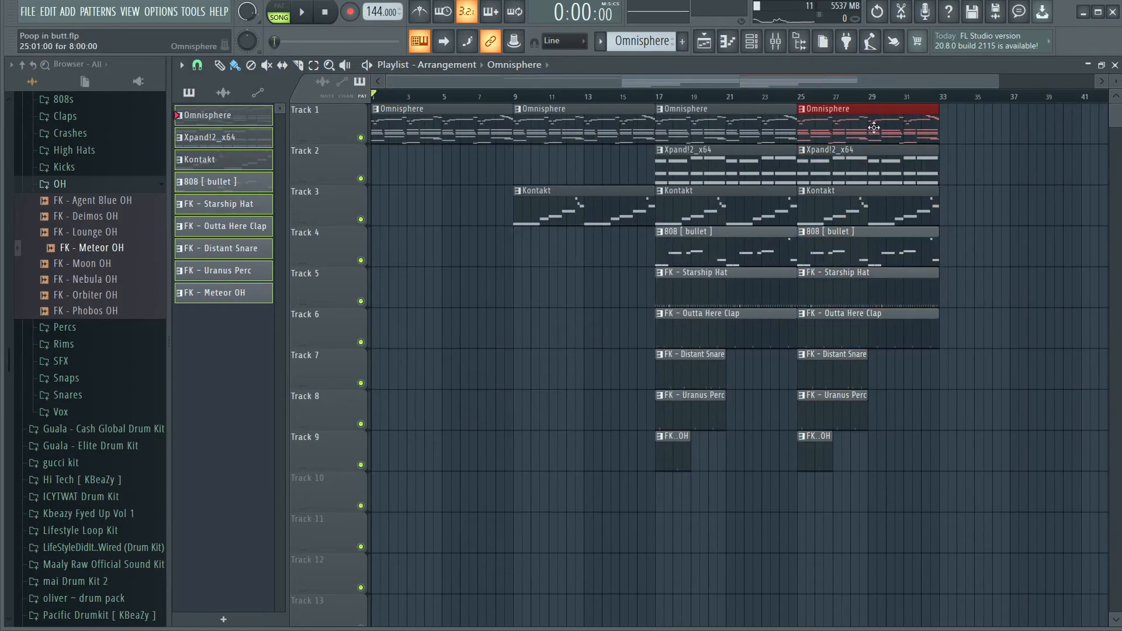
key("ctrl+b")
left_click_drag(842, 287, 876, 328)
key("ctrl+b")
left_click_drag(802, 83, 915, 83)
left_click_drag(782, 287, 816, 286)
left_click_drag(782, 321, 806, 321)
left_click_drag(921, 324, 905, 324)
Complete the section in bars 41–56 with Xpand!2_x64 only from bar 49, and repeat Omnisphere at bar 57
mouse_move(769, 462)
left_mouse_down()
mouse_move(584, 140)
mouse_move(1010, 144)
left_mouse_up()
right_click(731, 166)
mouse_move(807, 84)
left_mouse_down()
mouse_move(856, 85)
mouse_move(840, 87)
left_mouse_up()
left_click(842, 125, "ctrl")
key("ctrl+b")
Duplicate the arranged section starting at bar 17 so it repeats from bar 65
scroll(760, 234, "down", 3)
left_click_drag(958, 120, 534, 438)
key("ctrl+b")
left_click_drag(1040, 85, 807, 86)
left_click(727, 403)
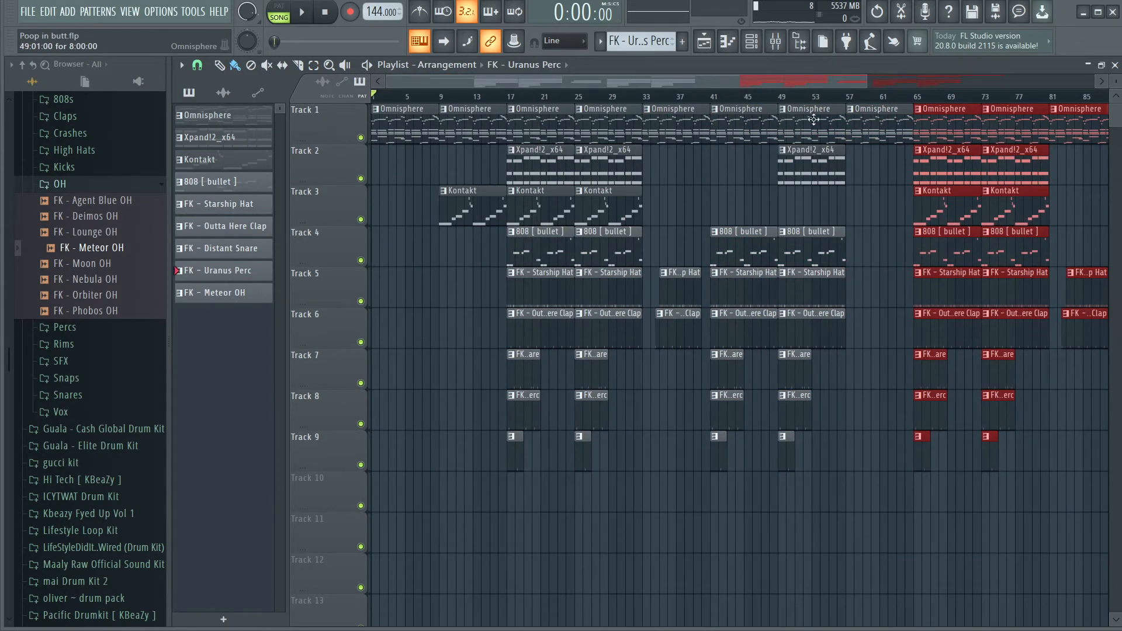
Load HalfTime in the second effect slot of mixer Insert 1 with a 2 Bars loop, 2x mode and 50% mix
left_click(775, 41)
left_click(255, 236)
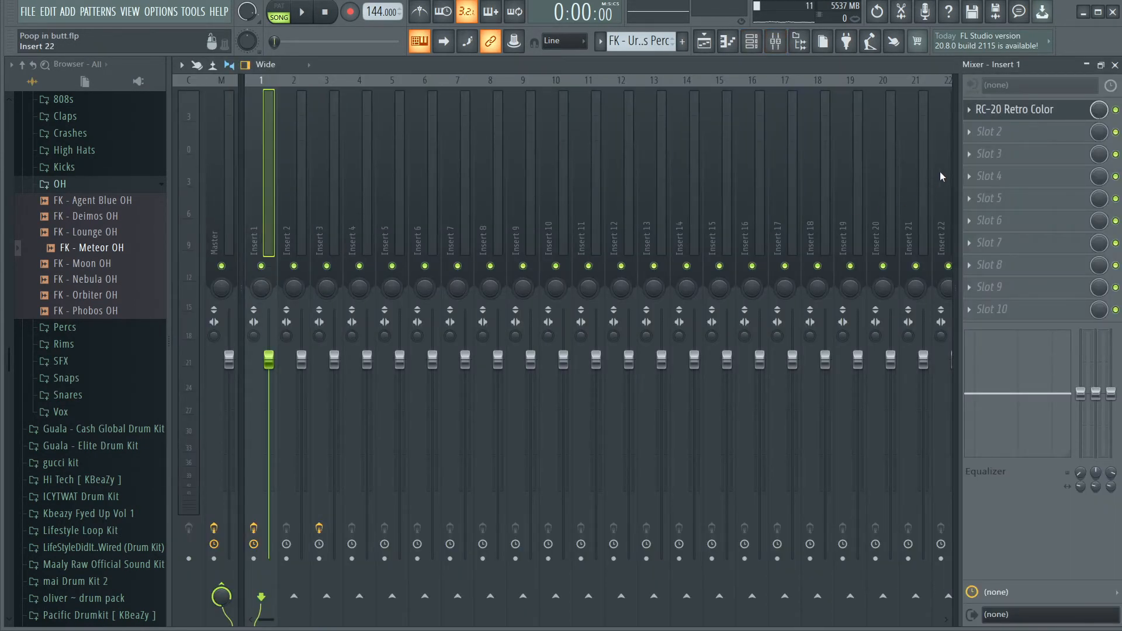
left_click(995, 142)
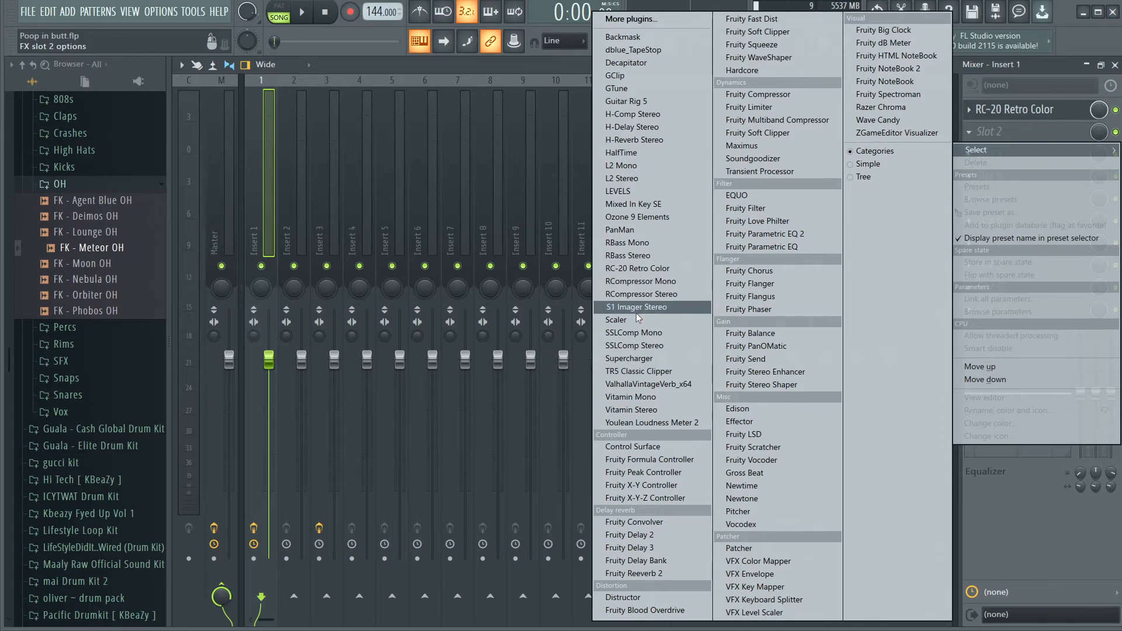
left_click(621, 153)
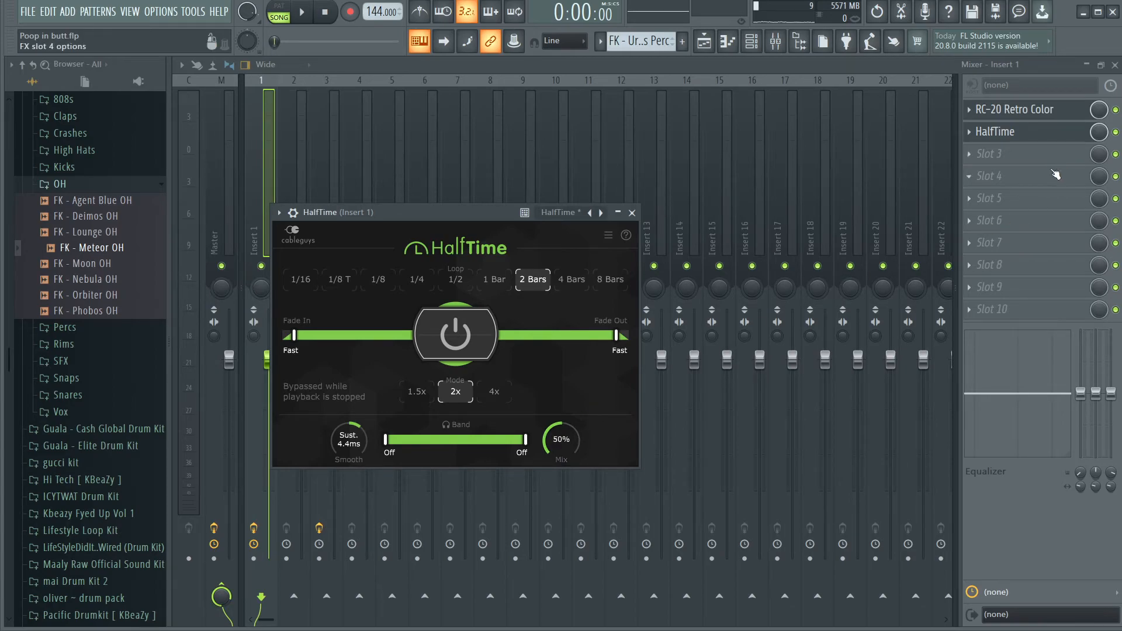
Create an automation clip for HalfTime's mix level and shape it to drop to zero at bar 17 through the rest of the song
right_click(1101, 133)
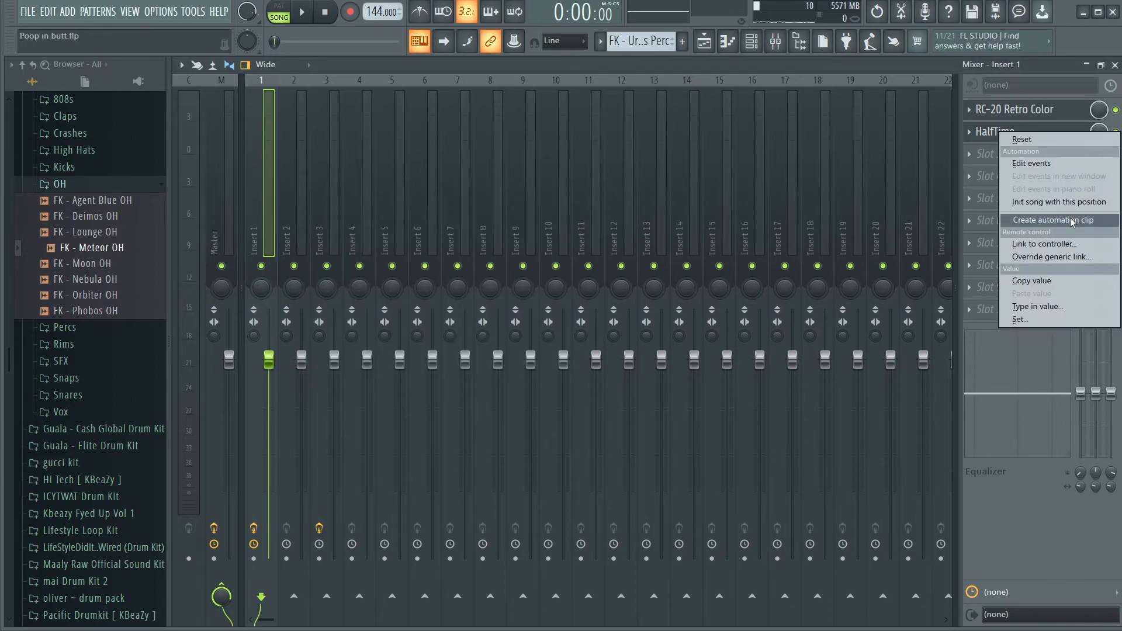
left_click(1033, 223)
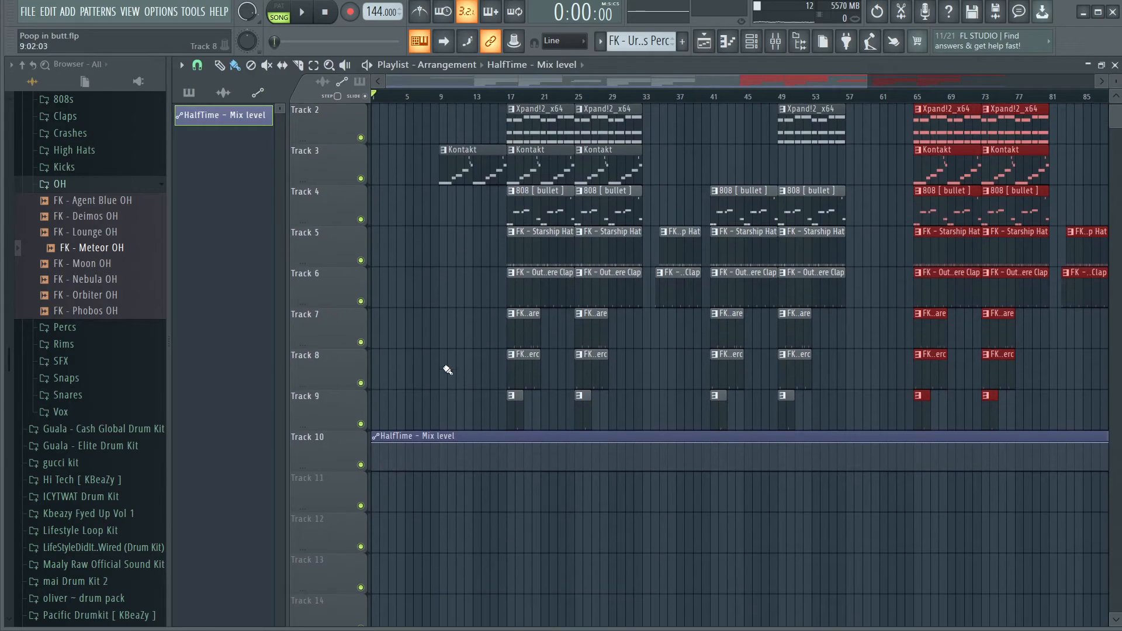
right_click(507, 445)
right_click(515, 446)
left_click_drag(515, 446, 506, 473)
left_click_drag(562, 82, 828, 84)
left_click_drag(992, 443, 997, 475)
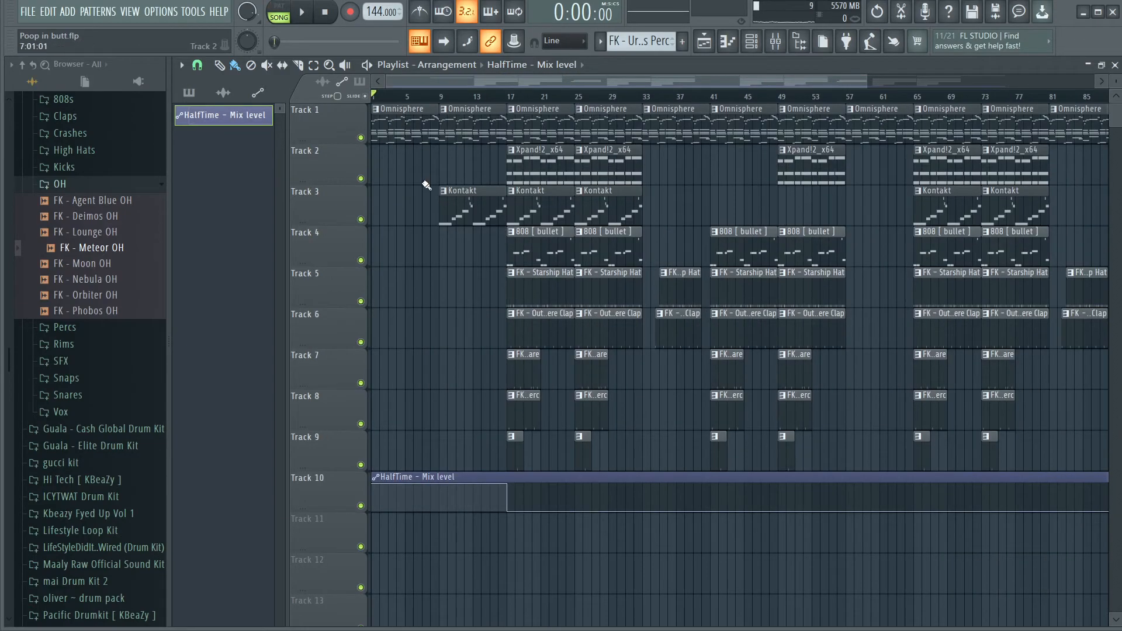
Play the arrangement from the start to review it
key("space")
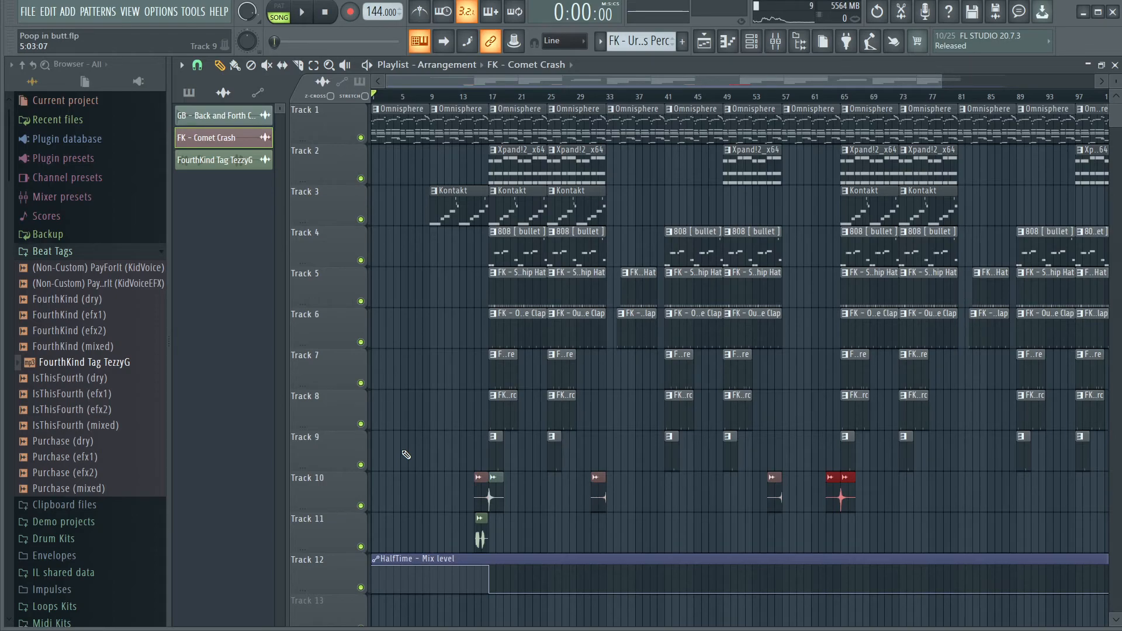
key("space")
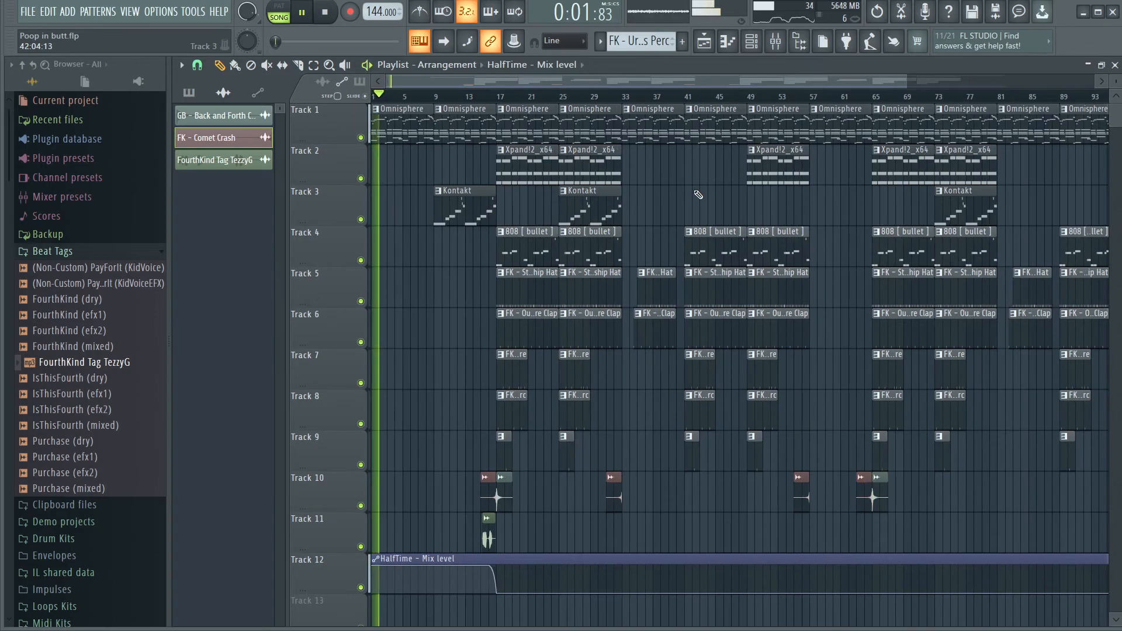